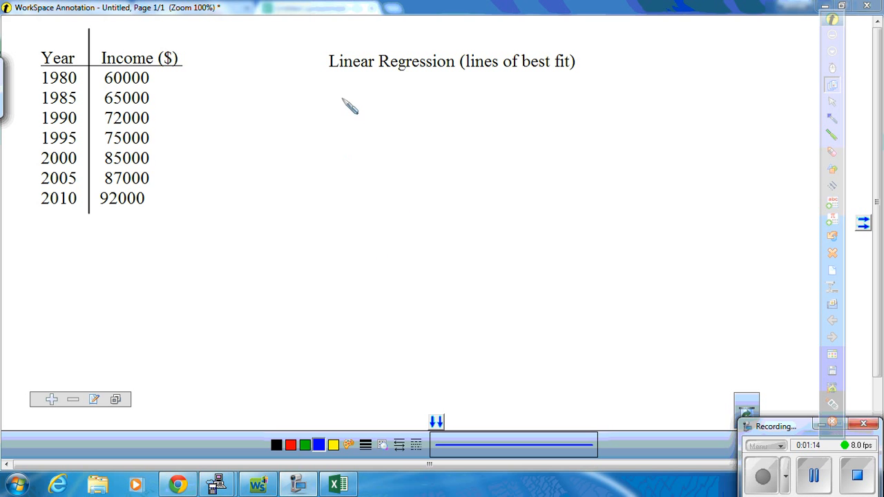
Step: Draw a vertical and a horizontal axis in black beneath the Linear Regression heading
click(277, 445)
drag(317, 85, 316, 242)
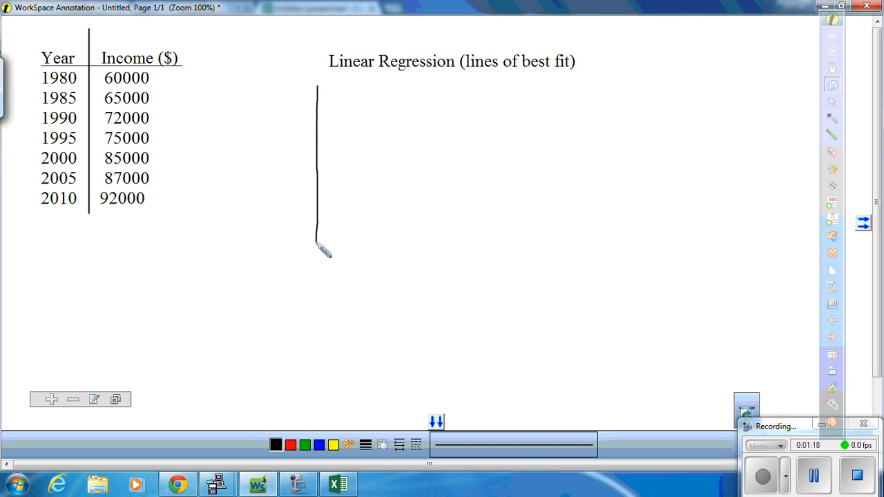
drag(279, 221, 551, 226)
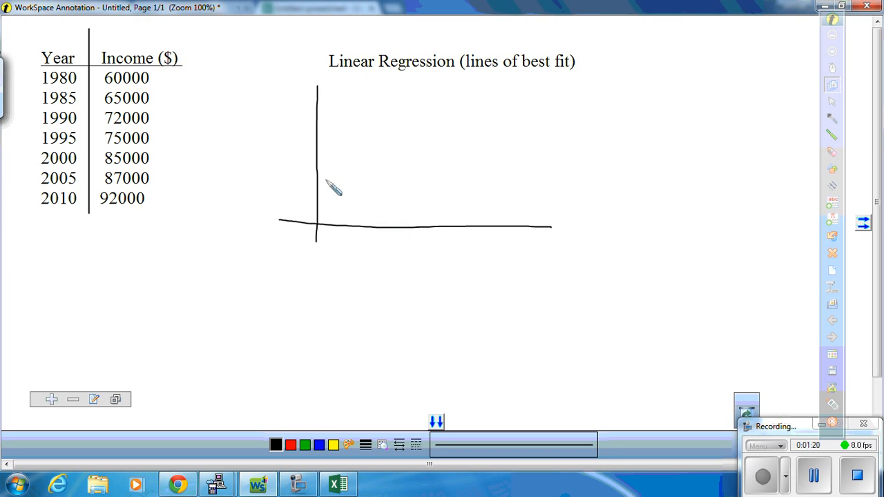
Step: Plot scattered black points on the axes that rise from near the origin towards the upper end of the graph
click(351, 193)
click(399, 180)
click(437, 144)
click(499, 123)
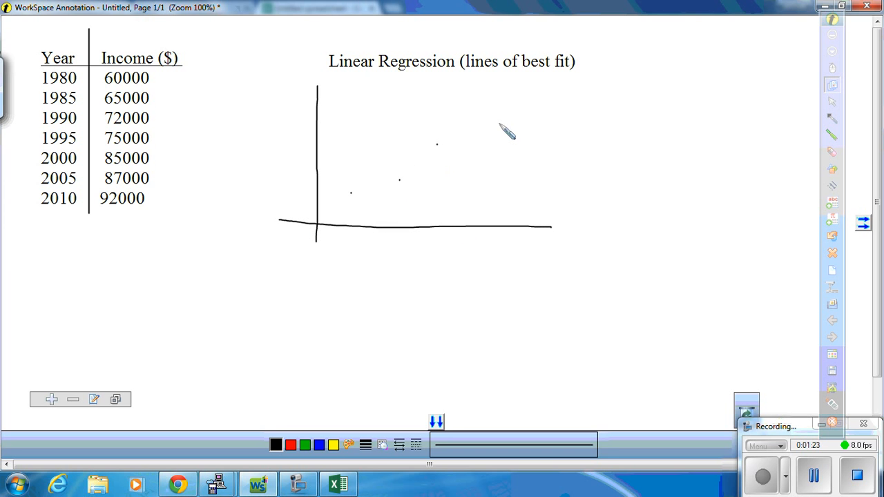
click(544, 95)
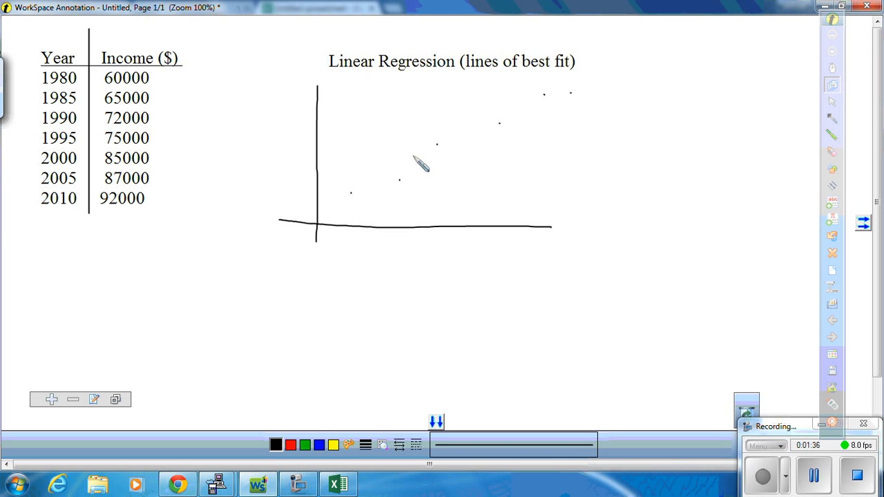
click(377, 182)
click(411, 165)
click(425, 161)
click(444, 150)
click(465, 136)
click(481, 125)
click(495, 120)
click(523, 110)
click(534, 104)
drag(556, 97, 566, 90)
Step: Draw a straight red line of best fit through the rising points, extending past both ends of the data
click(832, 185)
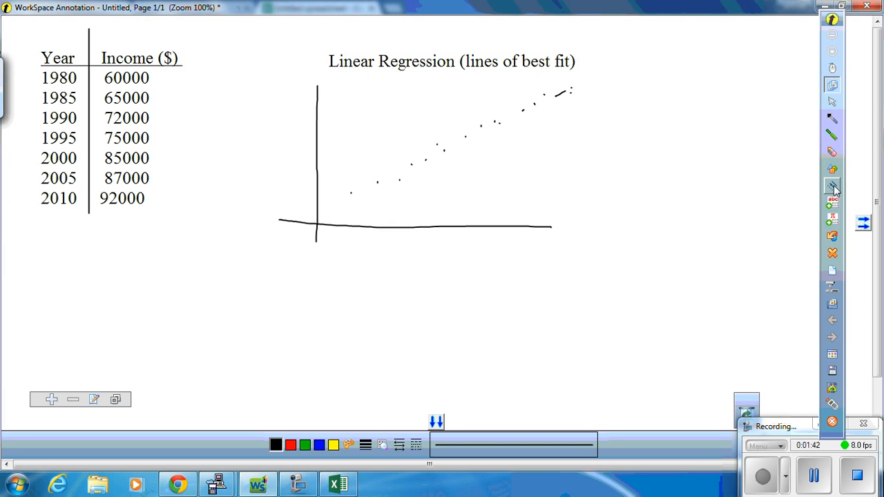
click(290, 445)
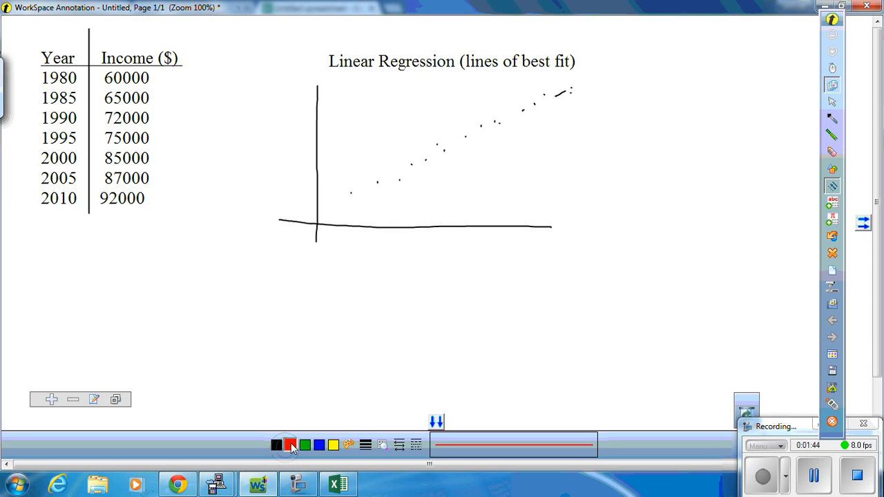
drag(313, 212, 601, 71)
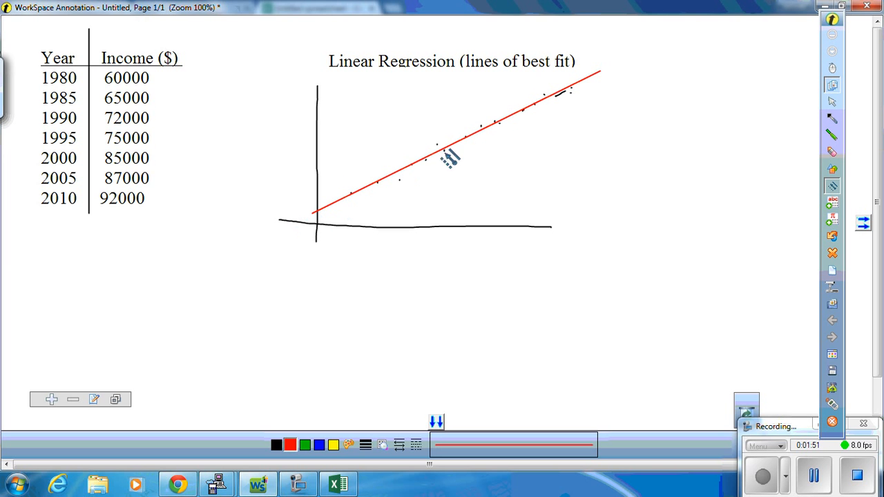
Step: Handwrite "correlation" in black beneath the upper end of the red line
click(831, 119)
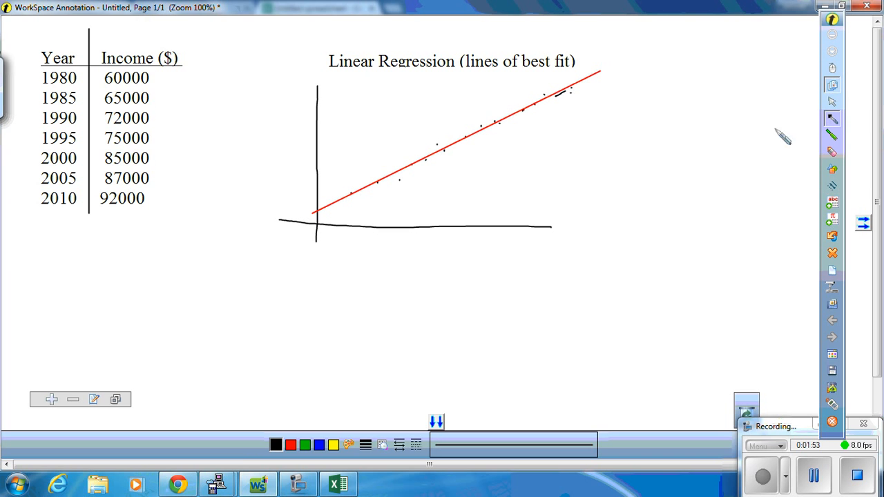
mouse_move(556, 142)
mouse_down()
mouse_move(556, 153)
mouse_move(581, 142)
mouse_move(610, 154)
mouse_up()
mouse_move(614, 154)
mouse_down()
mouse_move(619, 143)
mouse_move(633, 153)
mouse_up()
drag(626, 142, 683, 153)
click(649, 136)
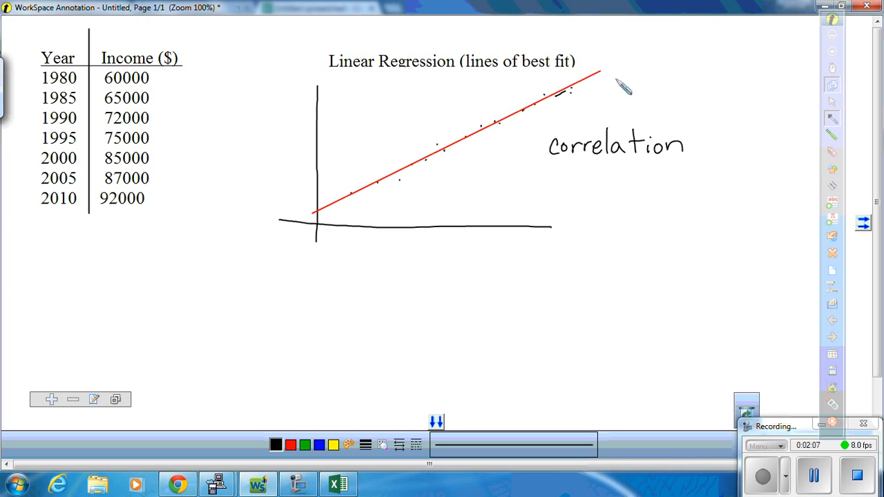
Step: Label the red line with a handwritten "line of best fit" and an arrow pointing to the line's upper end
mouse_move(597, 78)
mouse_down()
mouse_move(602, 89)
mouse_move(626, 80)
mouse_move(647, 88)
mouse_move(685, 76)
mouse_move(671, 78)
mouse_move(712, 93)
mouse_move(739, 90)
mouse_up()
mouse_move(731, 80)
mouse_down()
mouse_move(748, 77)
mouse_move(754, 110)
mouse_move(763, 102)
mouse_move(782, 111)
mouse_move(787, 97)
mouse_up()
click(772, 93)
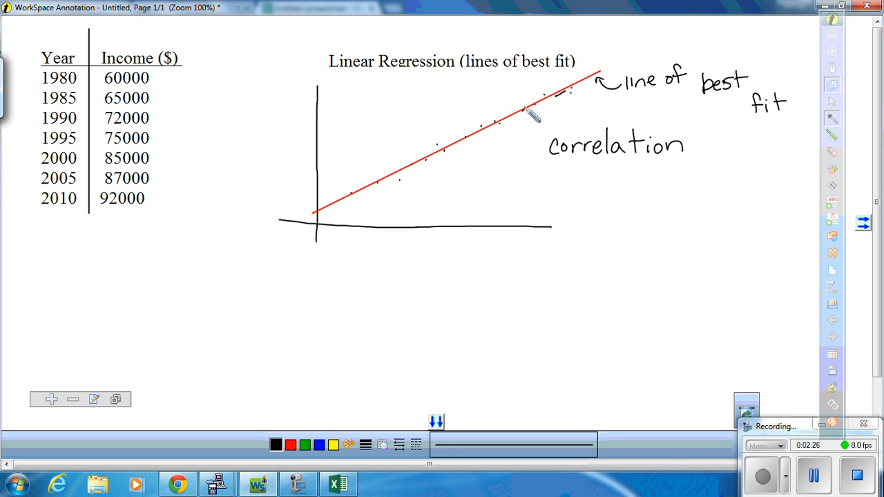
Step: Sketch a second pair of axes below the first graph and plot black points that fall towards the horizontal axis
mouse_move(405, 269)
mouse_down()
mouse_move(417, 387)
mouse_move(433, 368)
mouse_move(623, 367)
mouse_up()
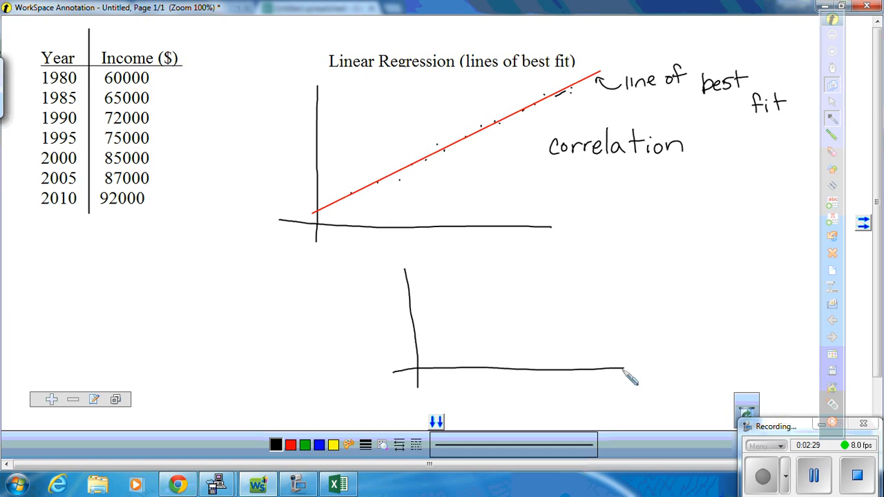
click(419, 287)
click(428, 284)
click(430, 274)
mouse_move(445, 291)
mouse_down()
mouse_move(457, 284)
mouse_move(457, 301)
mouse_move(494, 323)
mouse_up()
click(468, 300)
click(481, 299)
click(478, 309)
click(492, 311)
drag(507, 318, 536, 353)
click(509, 335)
click(519, 336)
click(549, 351)
click(548, 362)
click(562, 365)
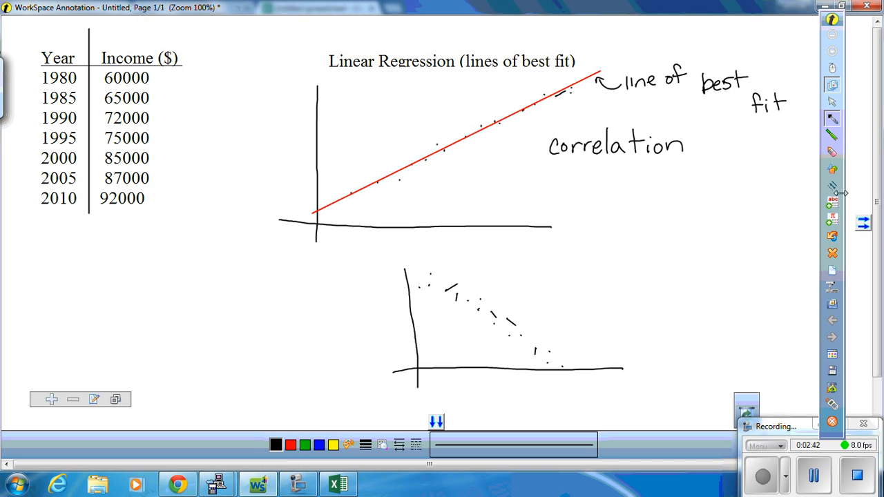
Step: Draw a straight red line of best fit through the falling points on the second graph
click(832, 185)
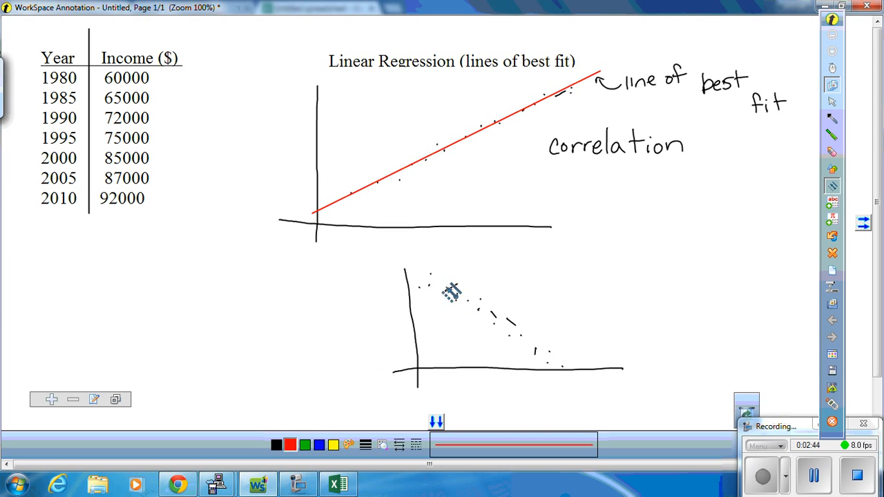
drag(393, 256, 583, 377)
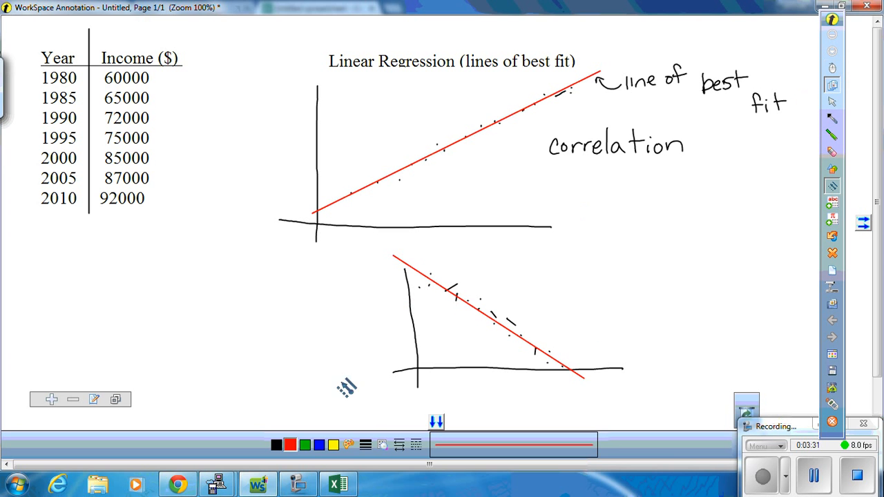
mouse_move(217, 487)
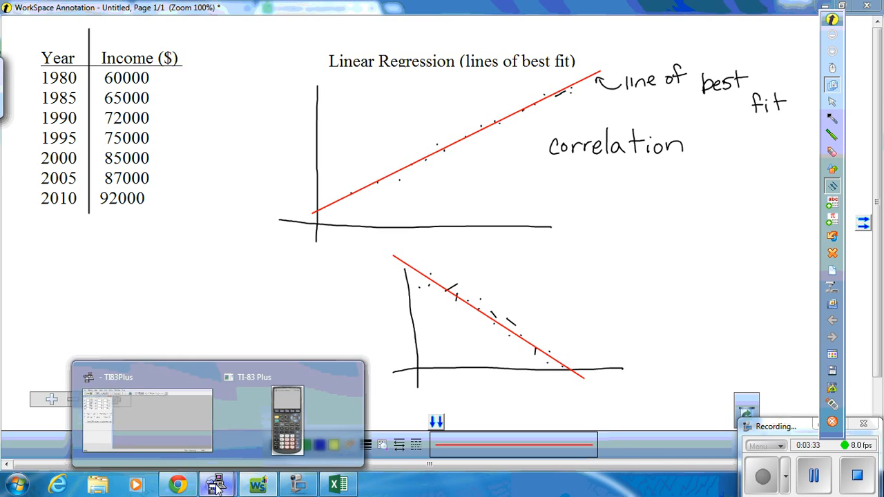
click(286, 418)
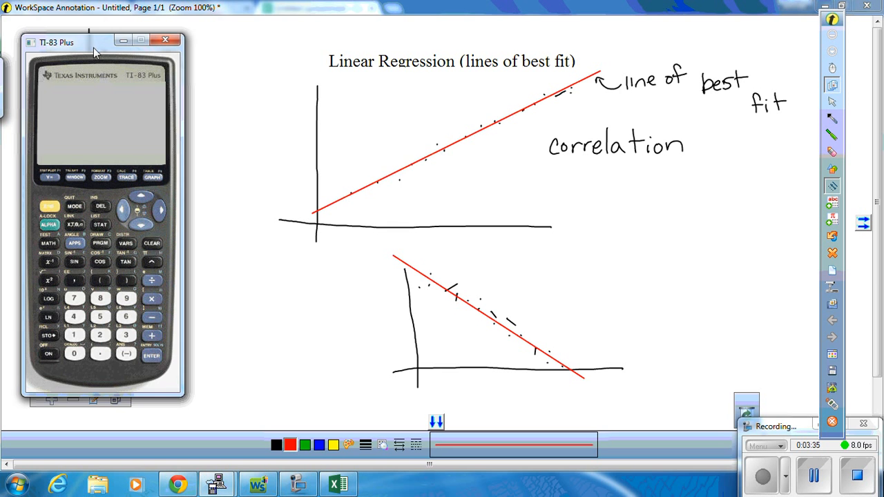
drag(95, 45, 314, 37)
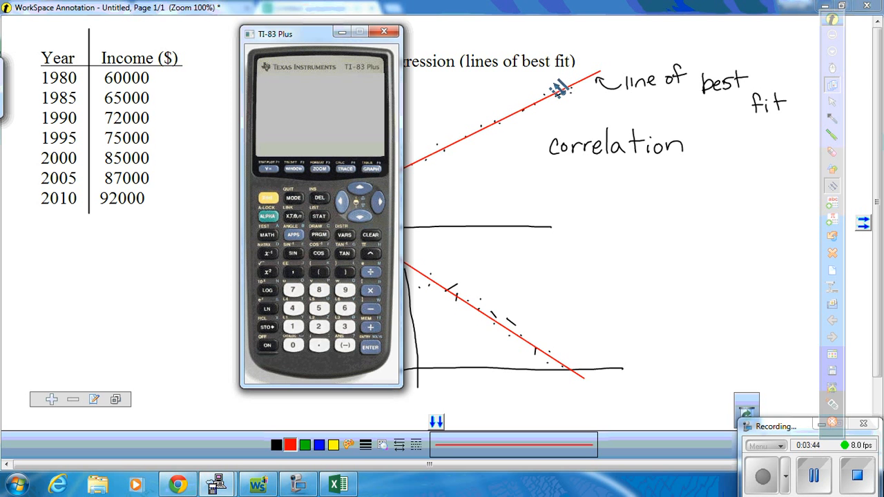
Step: Handwrite and underline "model" in black between the two graphs, and draw a curved border around the year and income table
click(831, 118)
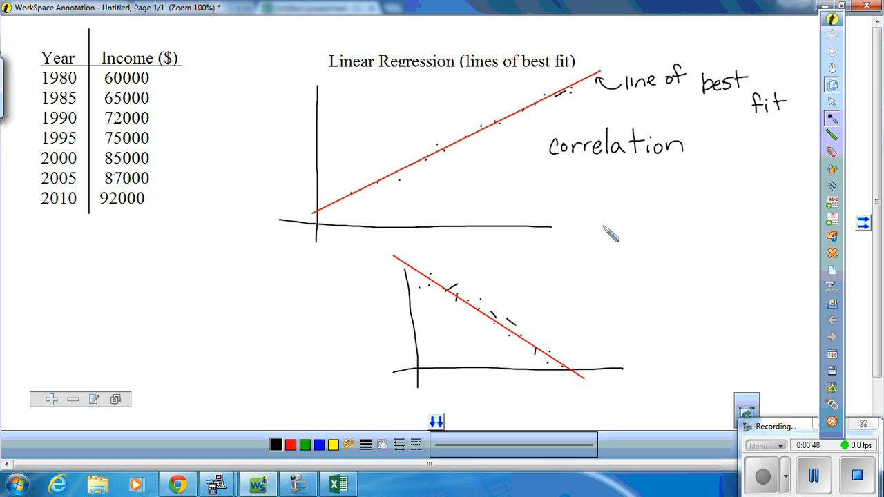
mouse_move(605, 233)
mouse_down()
mouse_move(649, 250)
mouse_move(653, 238)
mouse_move(688, 254)
mouse_up()
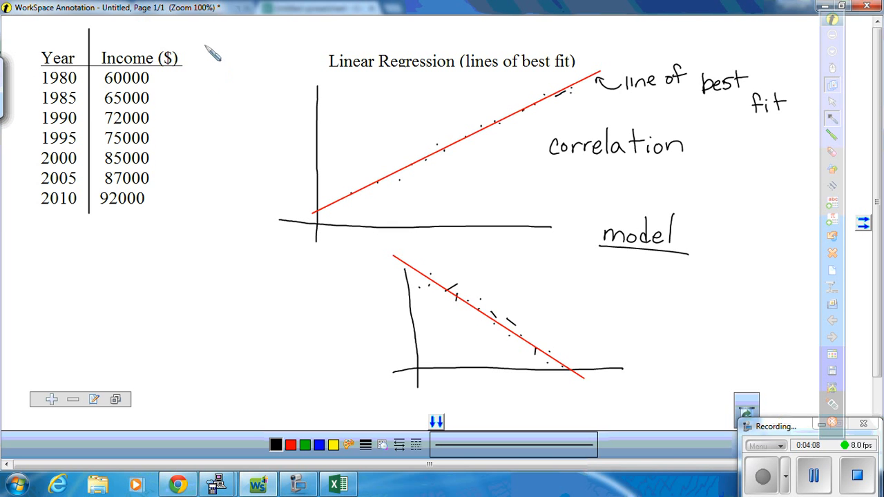
mouse_move(204, 45)
mouse_down()
mouse_move(206, 181)
mouse_move(143, 251)
mouse_move(7, 228)
mouse_up()
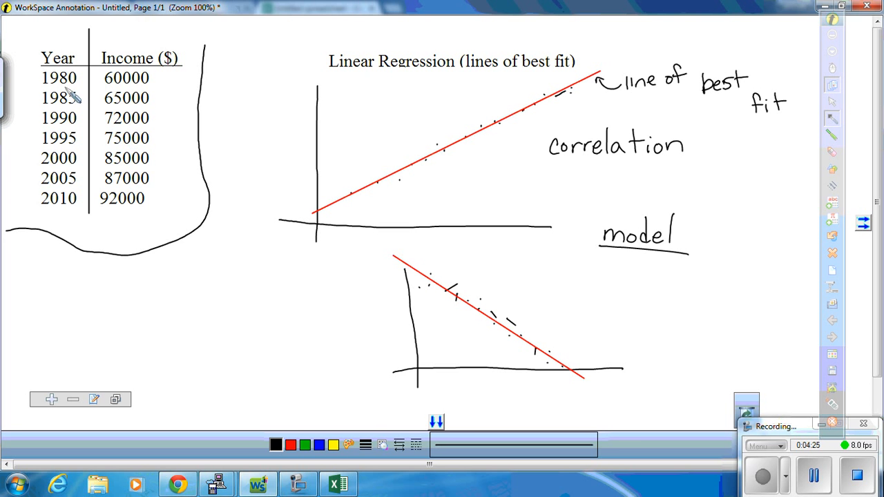
Step: Switch to the TI-83 Plus calculator, place it beside the data table, turn it on and open the statistics list editor
click(216, 484)
click(263, 399)
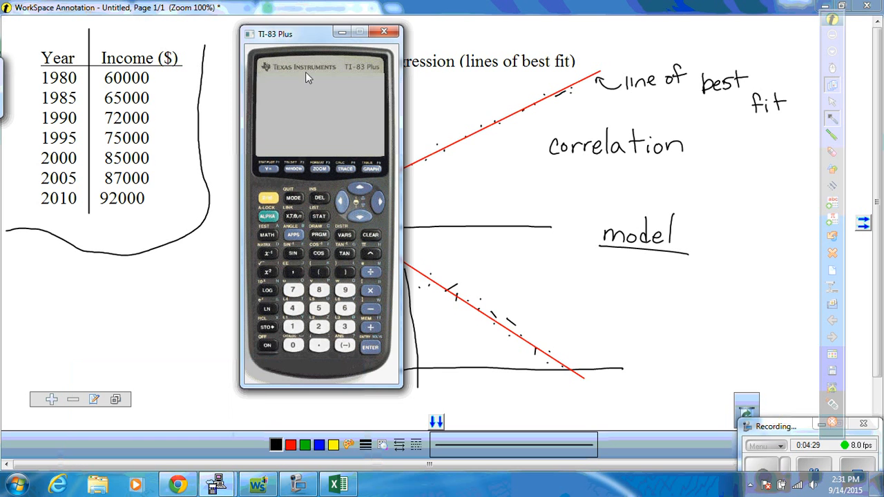
drag(312, 41, 341, 46)
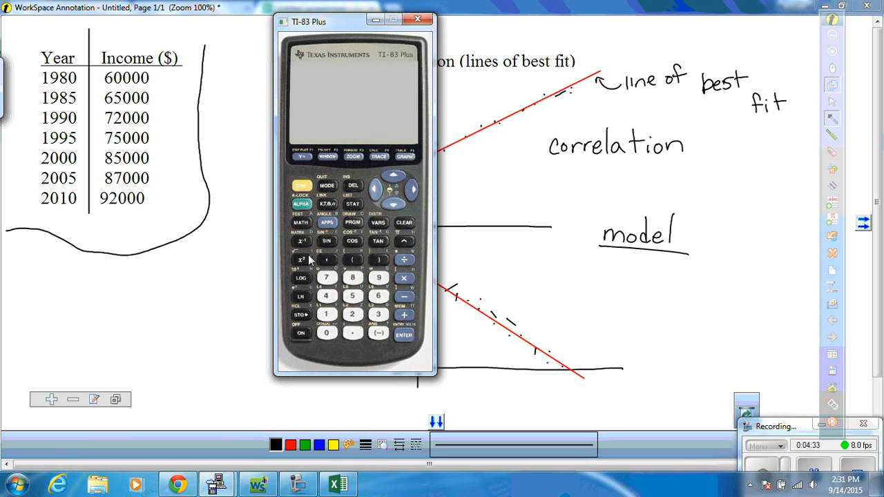
click(298, 334)
click(354, 205)
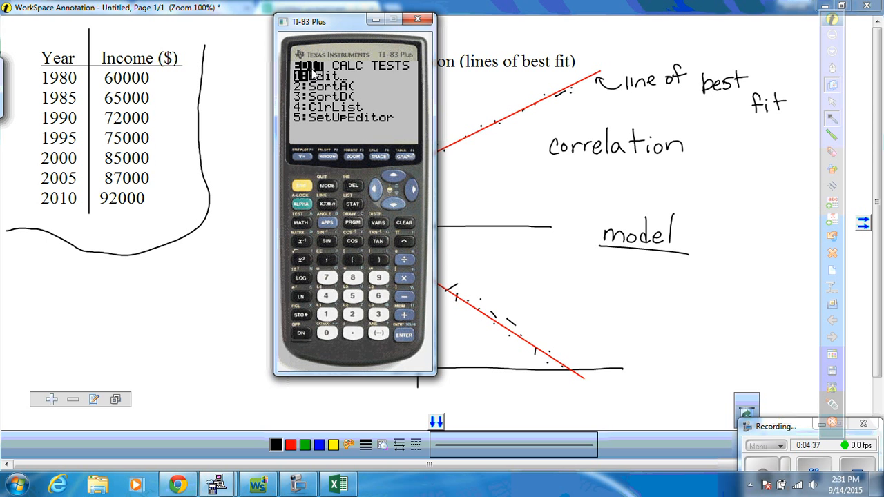
click(399, 338)
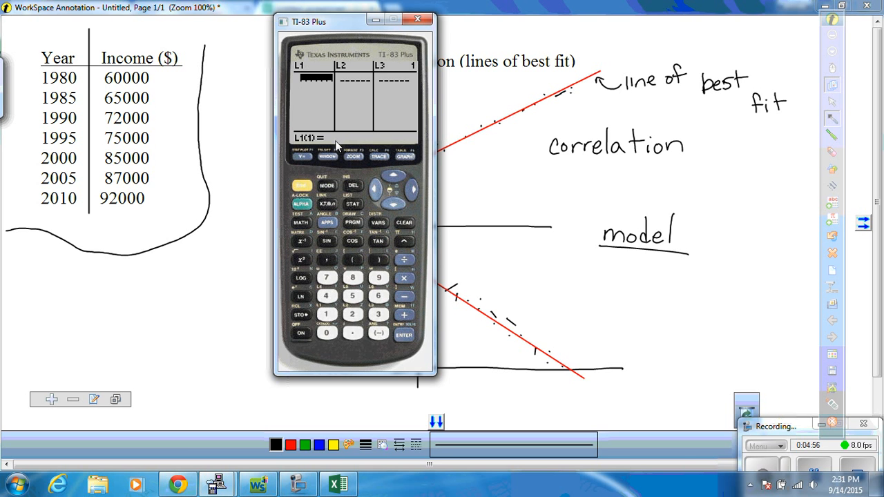
click(833, 72)
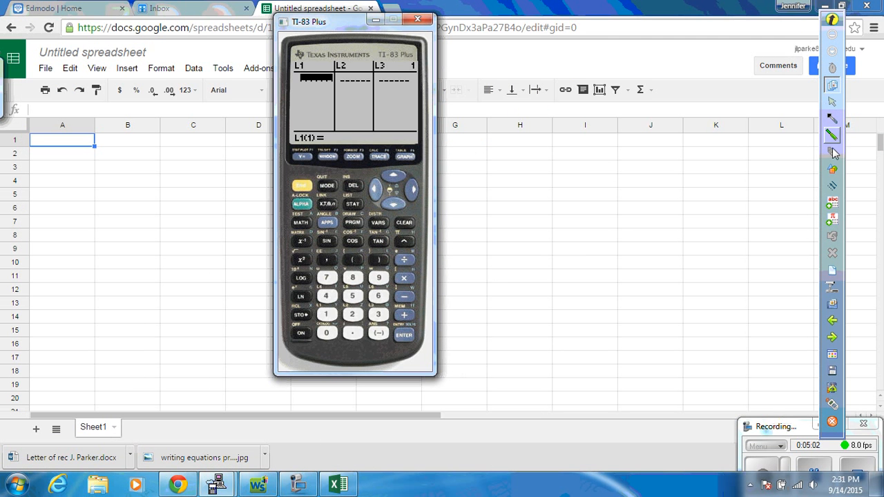
click(833, 321)
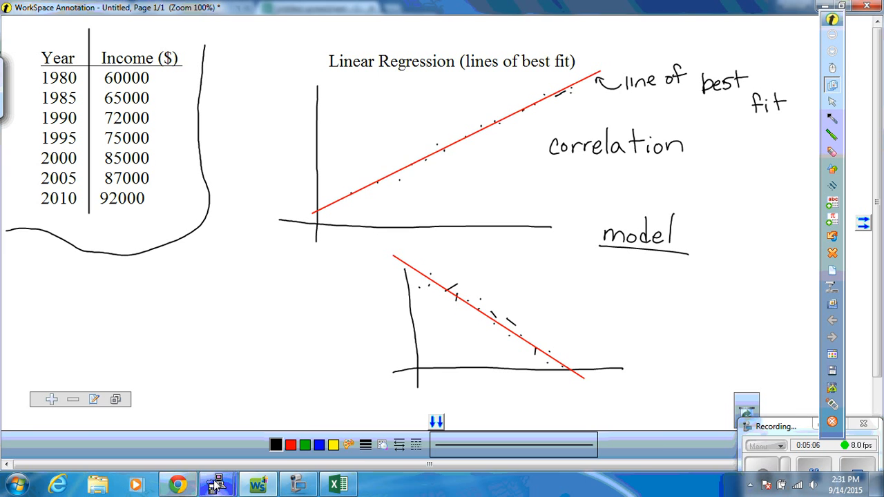
mouse_move(216, 485)
click(274, 401)
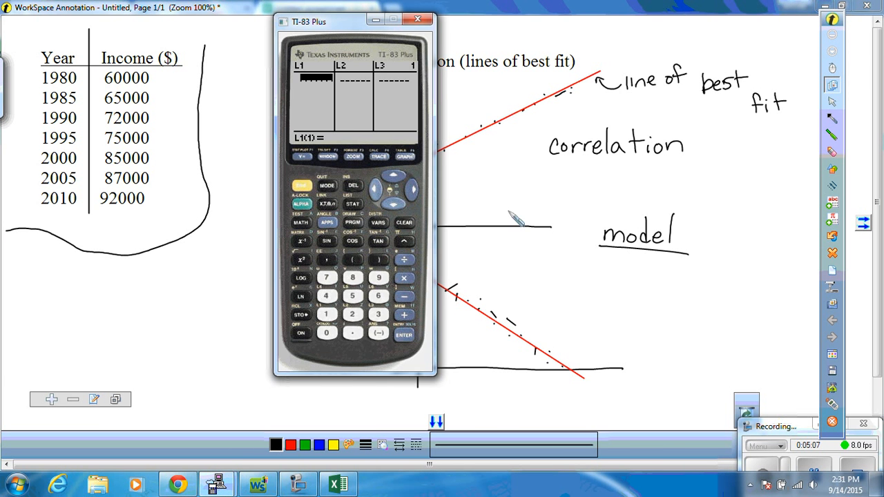
click(832, 122)
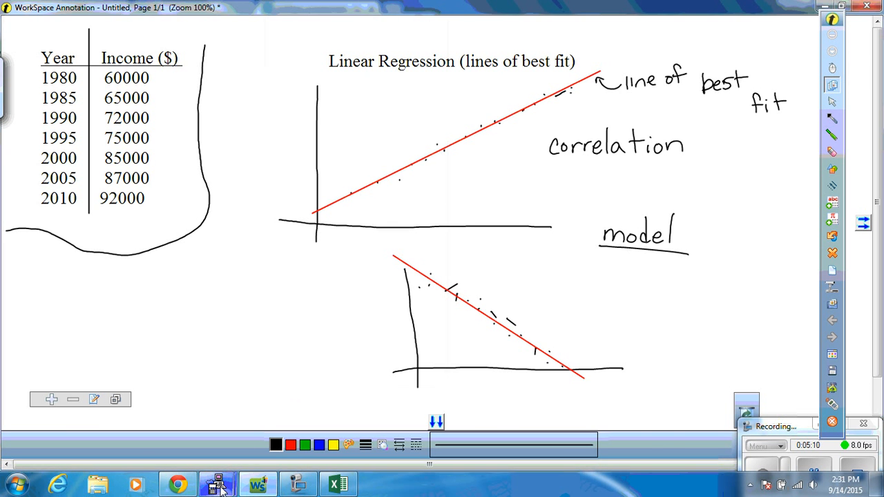
mouse_move(220, 486)
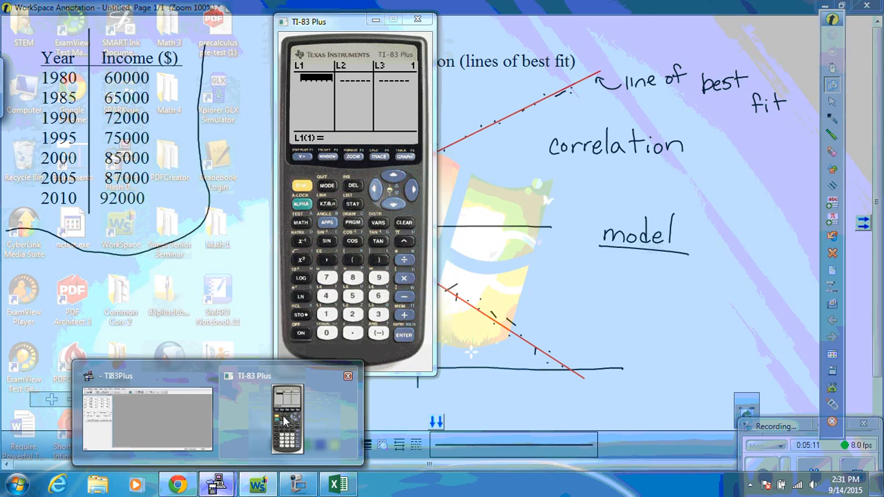
click(296, 424)
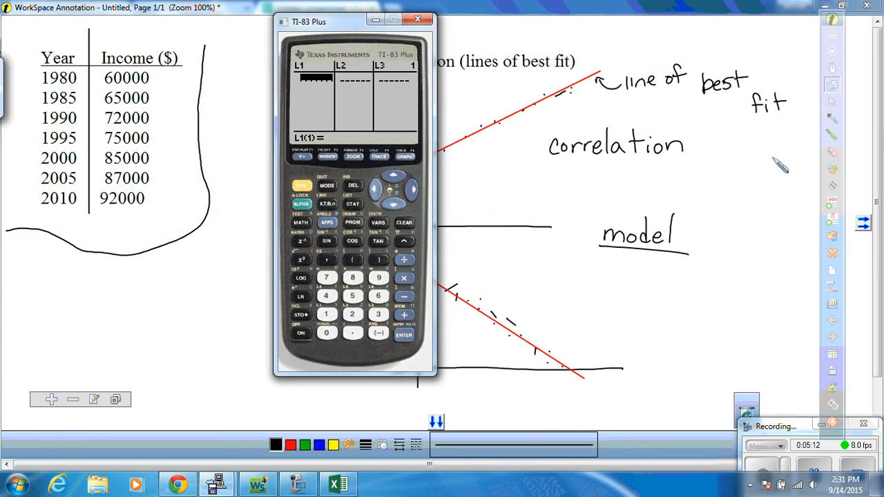
click(832, 123)
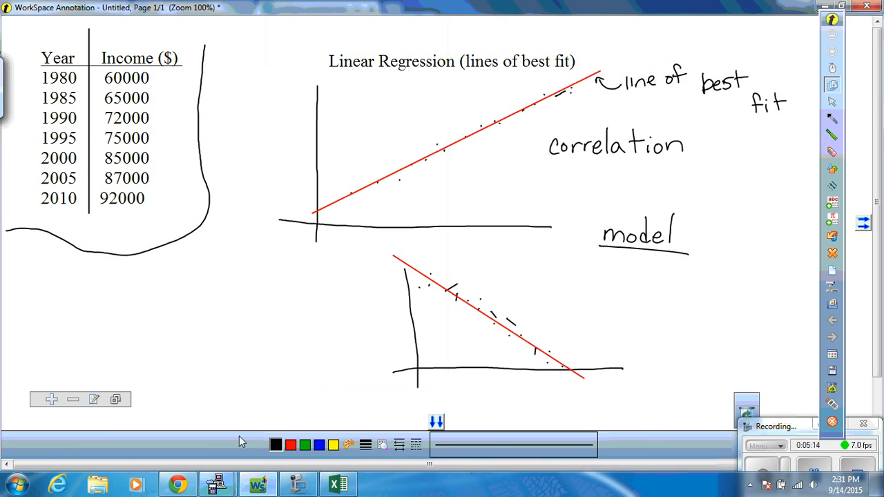
mouse_move(219, 487)
click(297, 397)
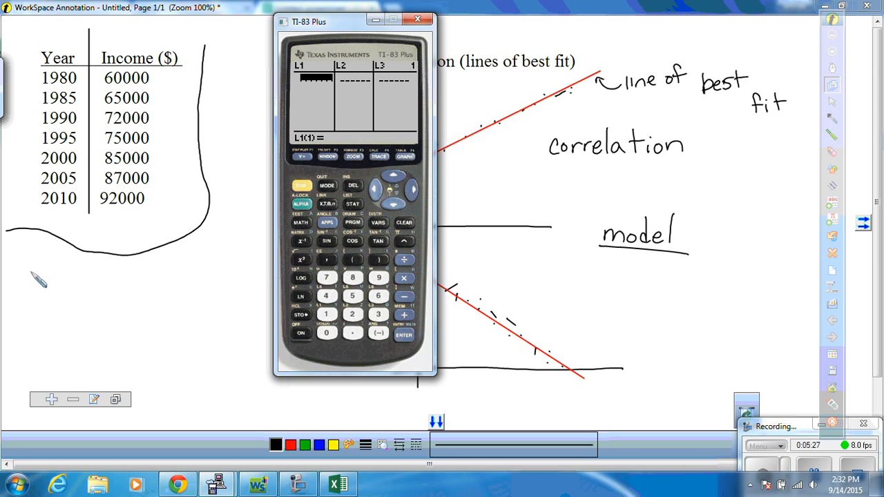
Step: Handwrite "Let t=0 be 1980" in black below the data table
drag(32, 272, 43, 286)
mouse_move(43, 283)
mouse_down()
mouse_move(58, 287)
mouse_move(66, 273)
mouse_move(93, 292)
mouse_move(95, 279)
mouse_move(113, 289)
mouse_up()
mouse_move(130, 277)
mouse_down()
mouse_move(137, 289)
mouse_move(129, 277)
mouse_move(164, 293)
mouse_move(231, 293)
mouse_move(242, 276)
mouse_up()
drag(251, 276, 251, 279)
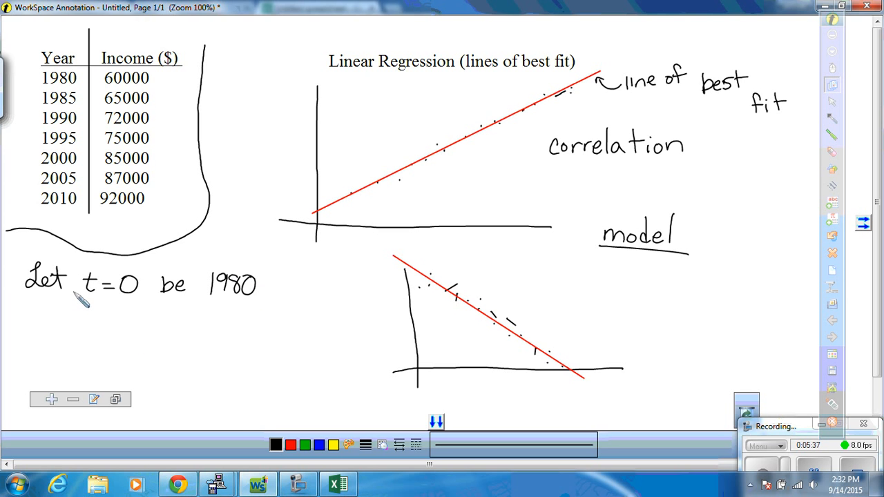
Step: Number the years 1980 to 2010 in blue beside the table as 0, 5, 10, 15, 20, 25 and 30
click(316, 446)
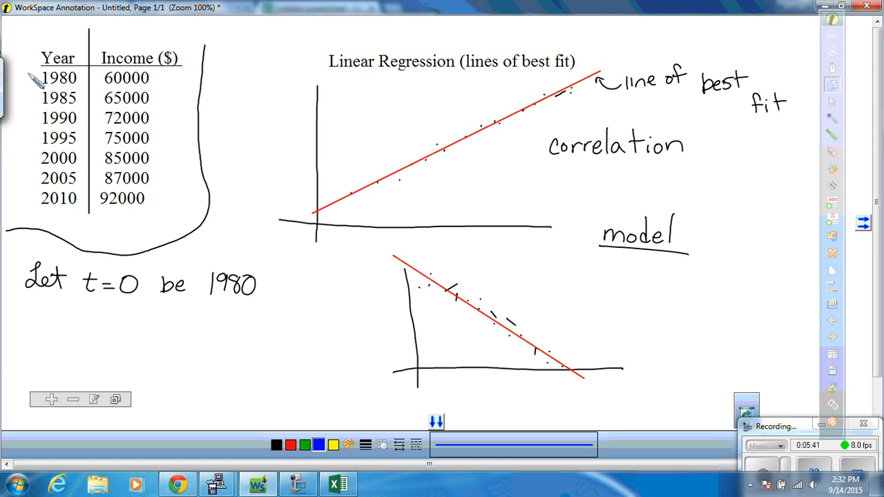
mouse_move(28, 73)
mouse_down()
mouse_move(19, 81)
mouse_move(28, 73)
mouse_move(17, 126)
mouse_move(29, 114)
mouse_move(18, 145)
mouse_move(29, 165)
mouse_move(26, 157)
mouse_move(21, 185)
mouse_up()
drag(27, 174, 25, 187)
mouse_move(27, 173)
mouse_down()
mouse_move(11, 207)
mouse_move(29, 197)
mouse_up()
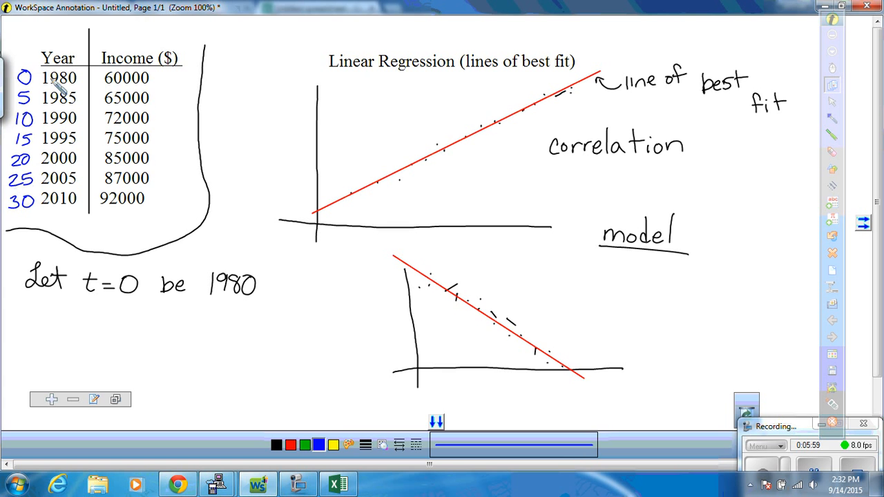
Step: Cross out each year from 1980 to 2010 in the table with blue strokes
drag(40, 82, 82, 80)
drag(40, 101, 80, 99)
drag(40, 120, 80, 117)
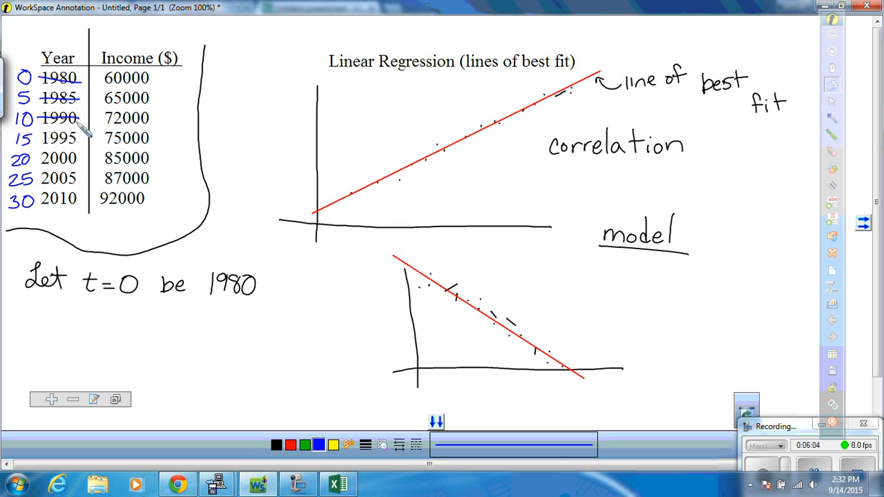
drag(40, 139, 80, 137)
drag(40, 160, 78, 158)
drag(41, 180, 78, 178)
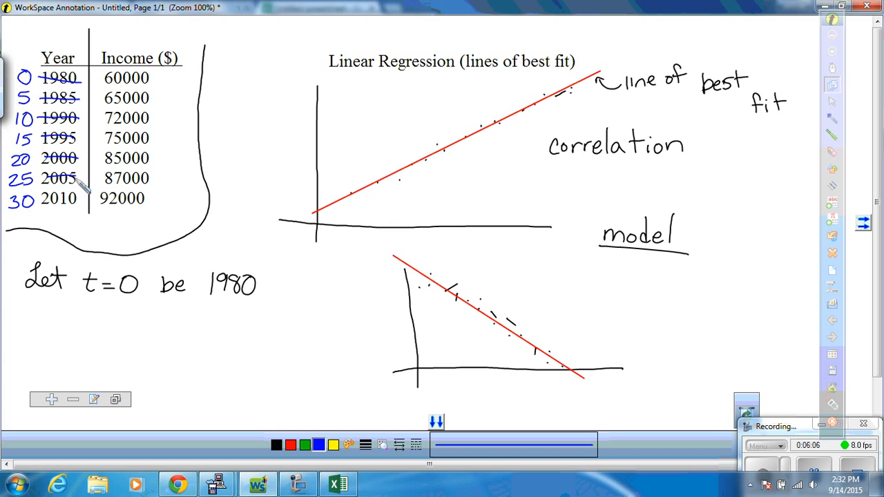
drag(40, 200, 80, 198)
Step: Switch to the TI-83 Plus calculator, turn it on and enter 0, 5 and 10 as the first values of list L1
click(216, 483)
click(265, 425)
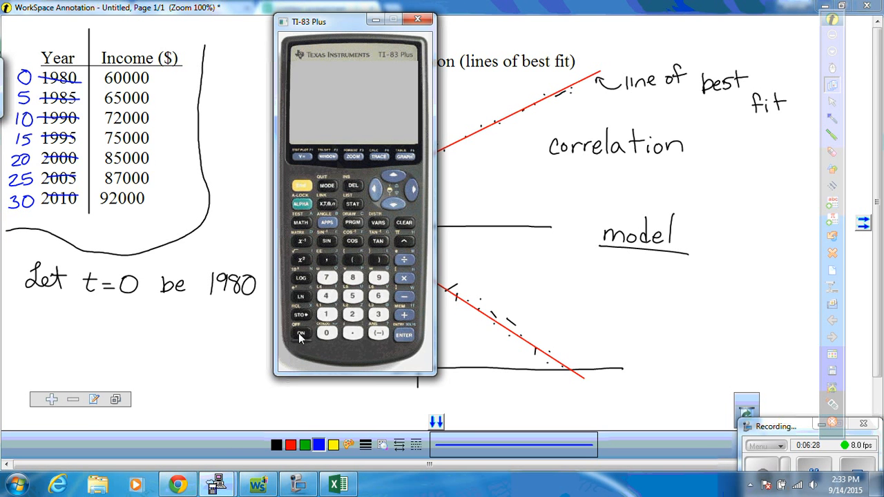
click(300, 334)
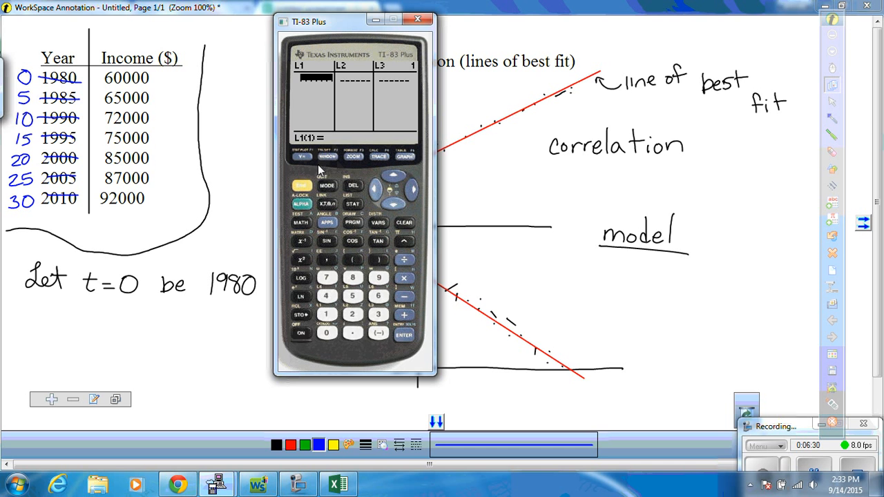
click(327, 336)
click(402, 337)
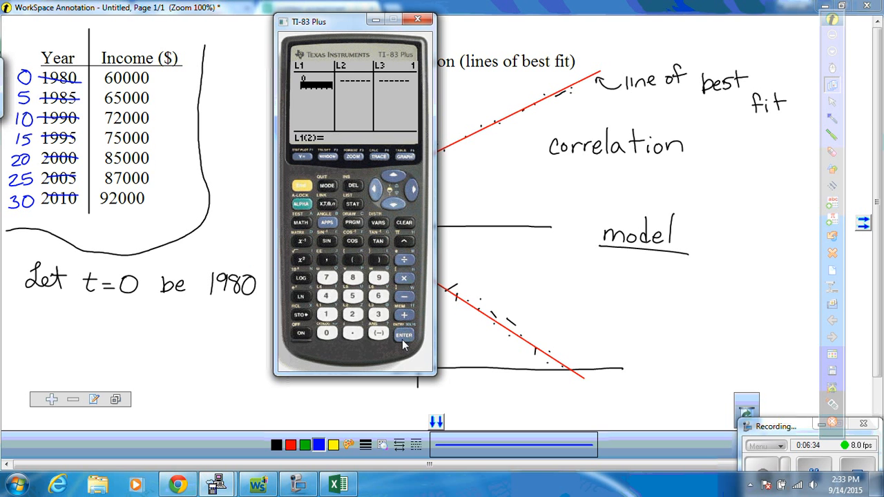
click(401, 336)
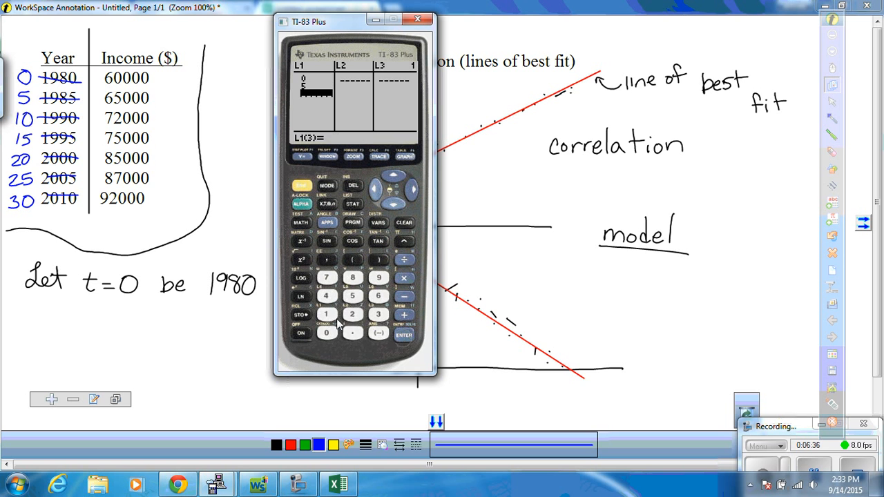
click(403, 336)
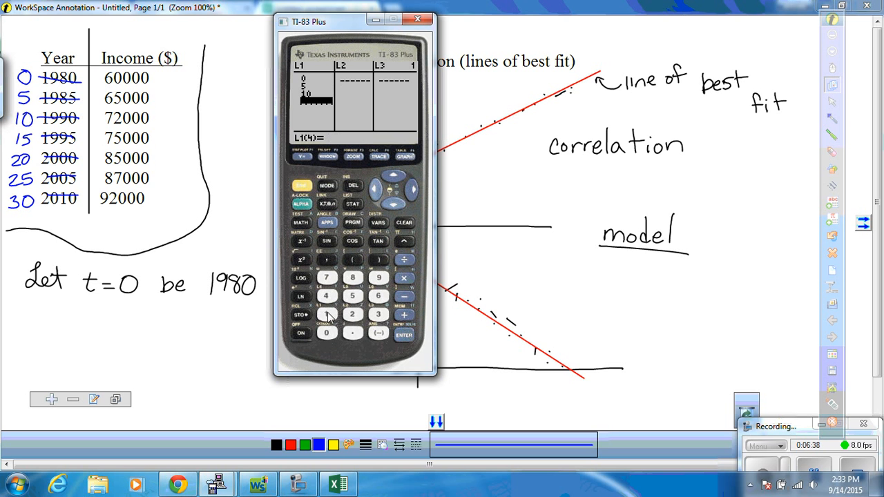
Step: Complete list L1 with the values 15, 20, 25 and 30
click(326, 314)
click(352, 296)
click(403, 336)
click(352, 314)
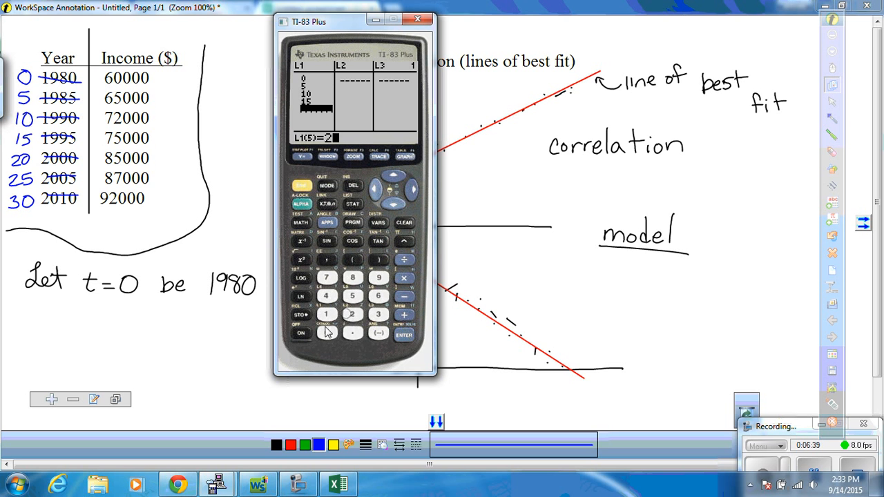
click(325, 333)
click(403, 336)
click(352, 314)
click(352, 295)
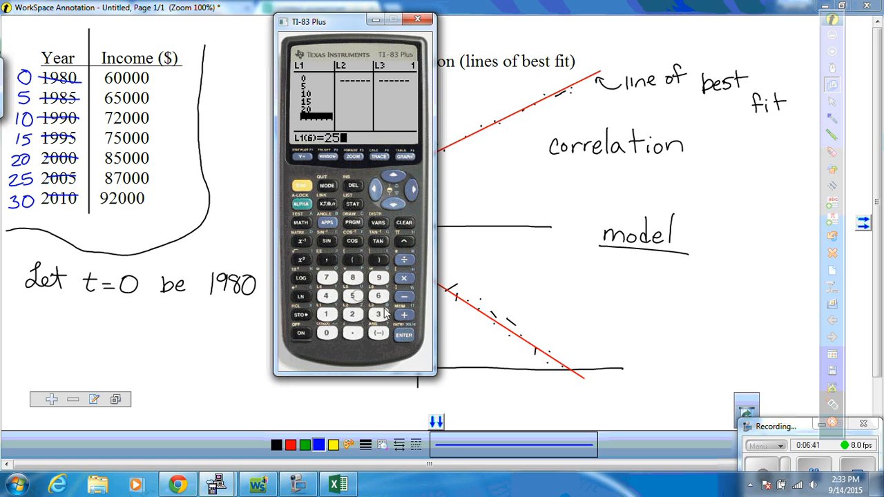
click(403, 335)
click(378, 314)
click(326, 333)
click(405, 338)
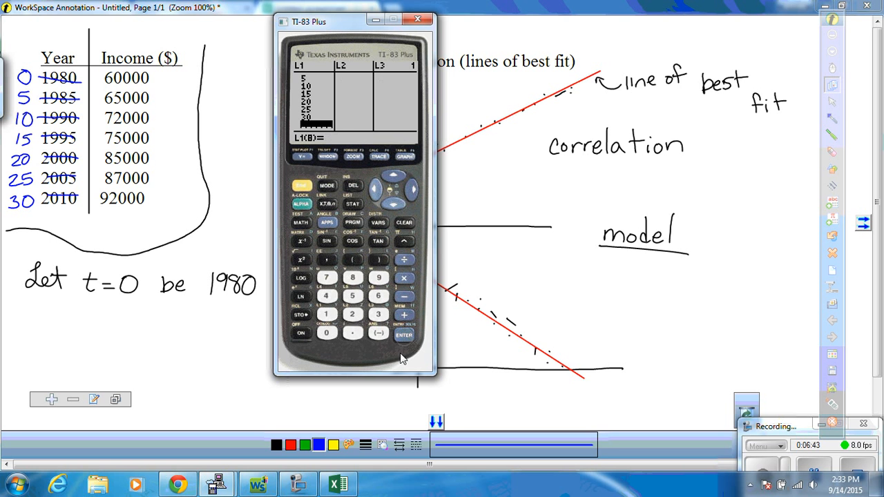
Step: Enter the incomes 60000 and 65000 as the first two values of list L2
click(411, 193)
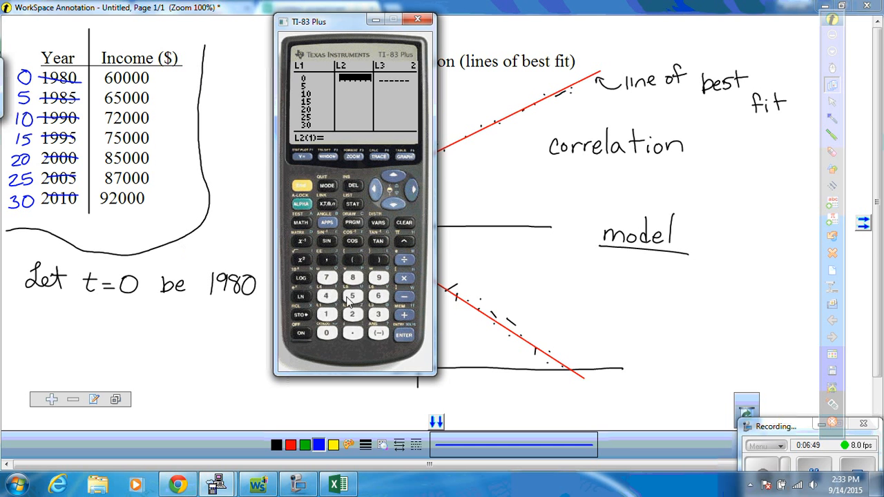
click(381, 299)
click(329, 336)
click(328, 337)
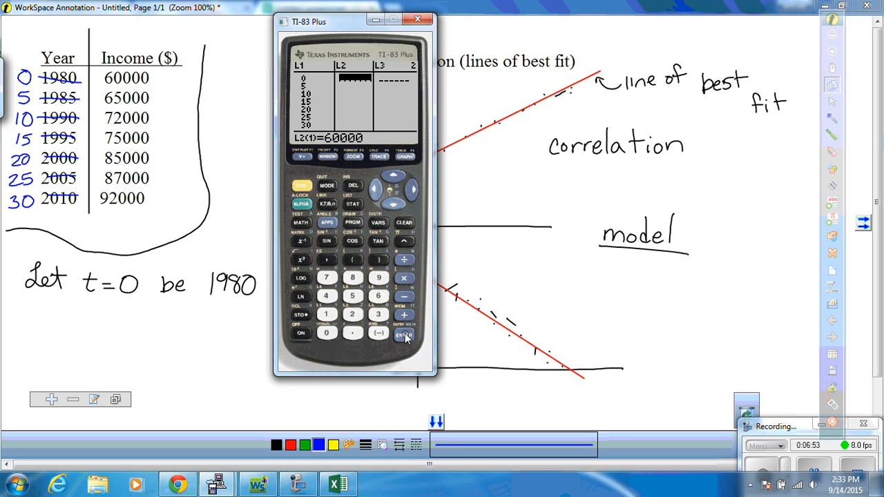
click(406, 337)
click(378, 296)
click(352, 296)
click(326, 334)
click(326, 335)
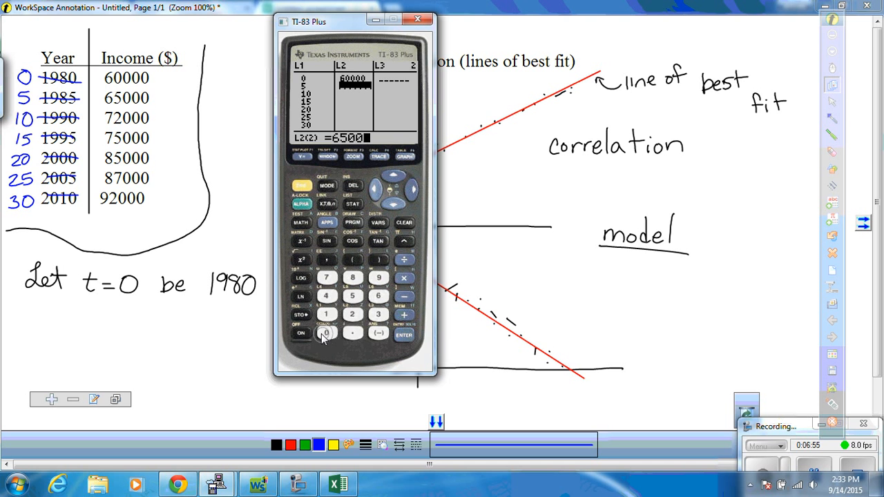
click(407, 335)
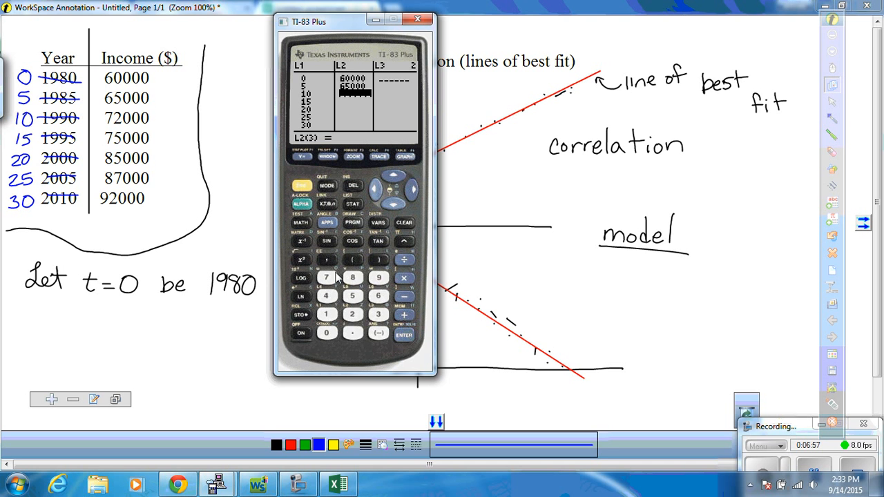
Step: Add the incomes 72000 and 75000 to list L2 as its third and fourth values
click(329, 278)
click(327, 334)
click(327, 335)
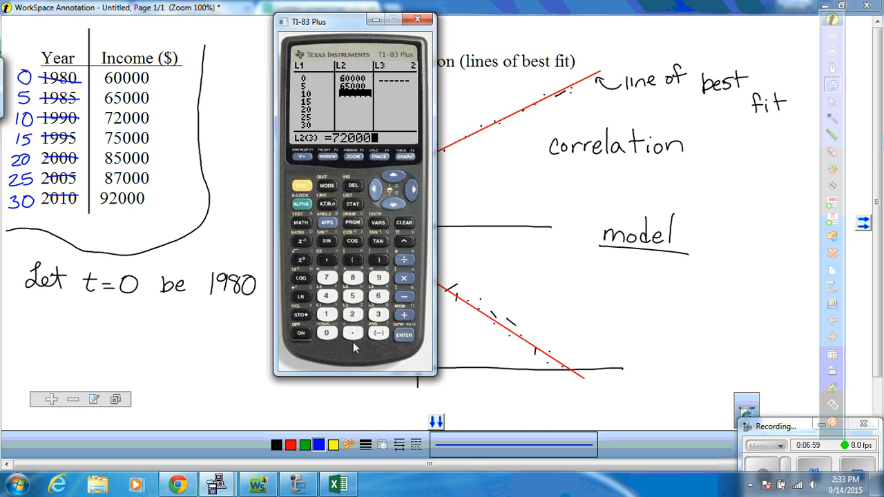
click(403, 336)
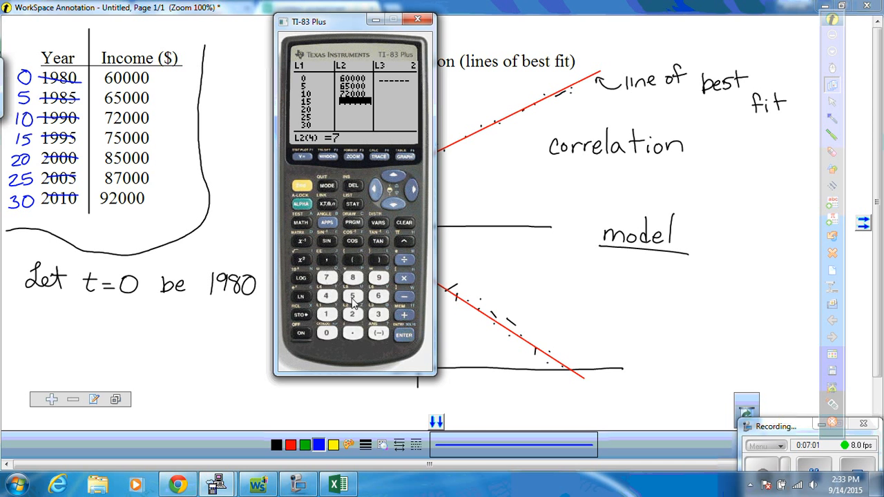
click(352, 298)
click(326, 334)
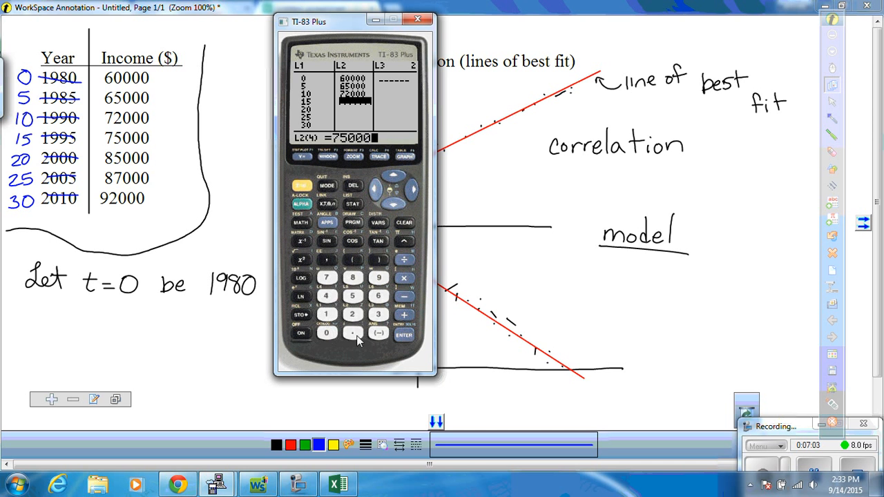
click(404, 336)
Step: Add the incomes 85000 and 87000 to list L2 as its fifth and sixth values
click(352, 276)
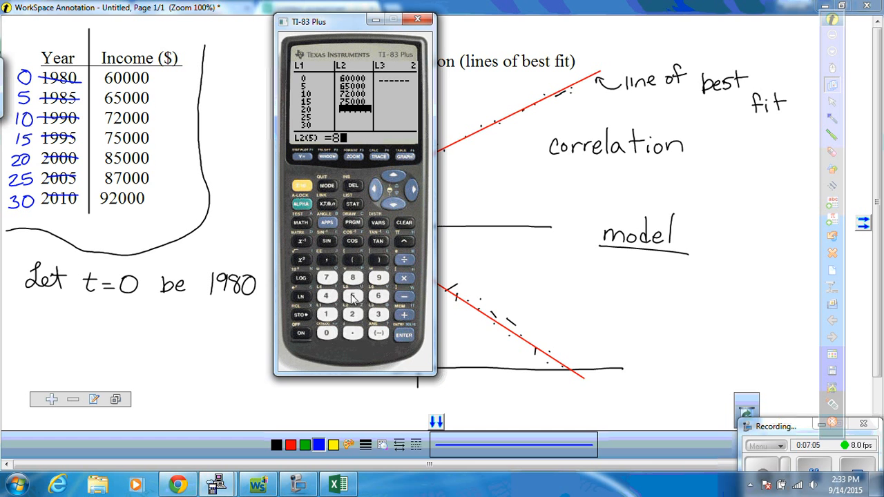
click(326, 334)
click(325, 334)
click(326, 334)
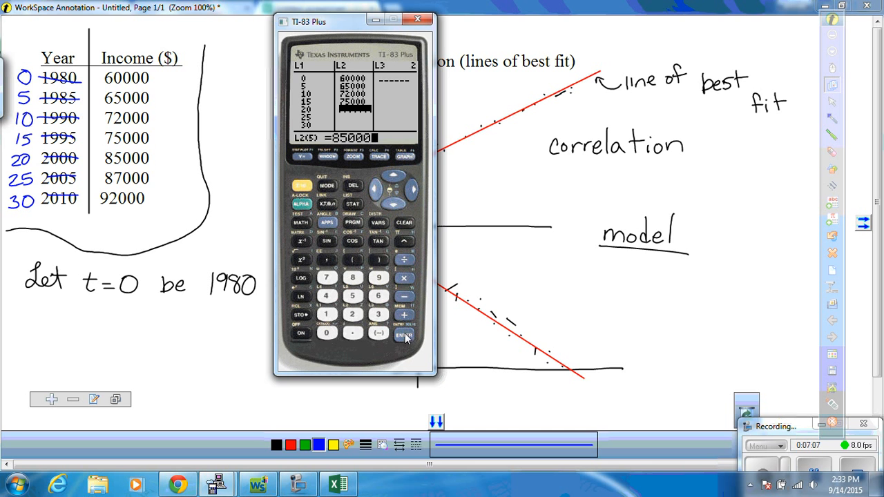
click(404, 337)
click(353, 278)
click(326, 277)
click(325, 334)
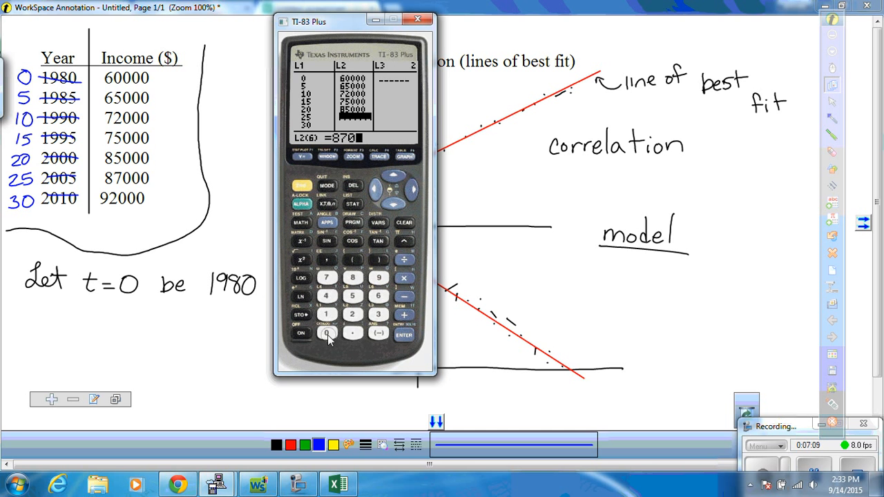
click(325, 335)
click(326, 334)
click(405, 336)
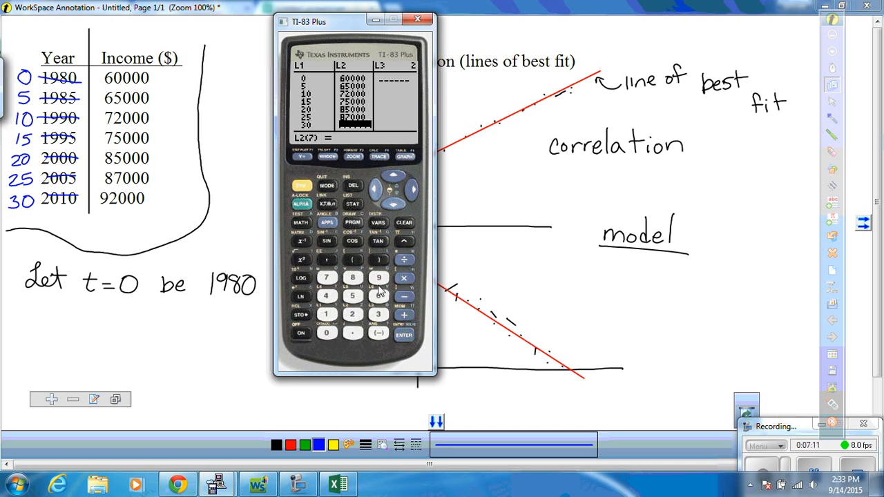
Step: Enter 92000 as the seventh and last income in list L2
click(378, 278)
click(352, 315)
click(326, 334)
click(326, 334)
click(326, 334)
click(405, 336)
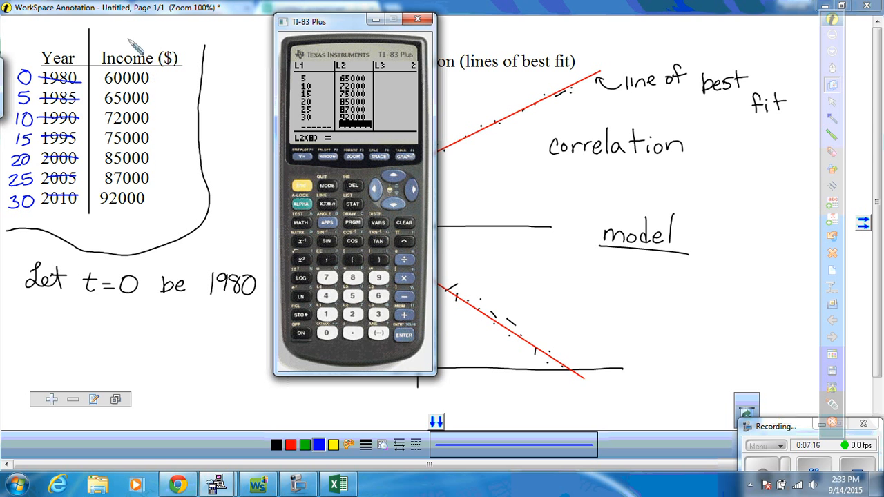
Step: Handwrite "(in thousands)" in blue above the Income heading and strike out the last three zeros of every income
mouse_move(116, 39)
mouse_down()
mouse_move(113, 47)
mouse_move(153, 39)
mouse_move(207, 54)
mouse_move(219, 43)
mouse_move(222, 52)
mouse_up()
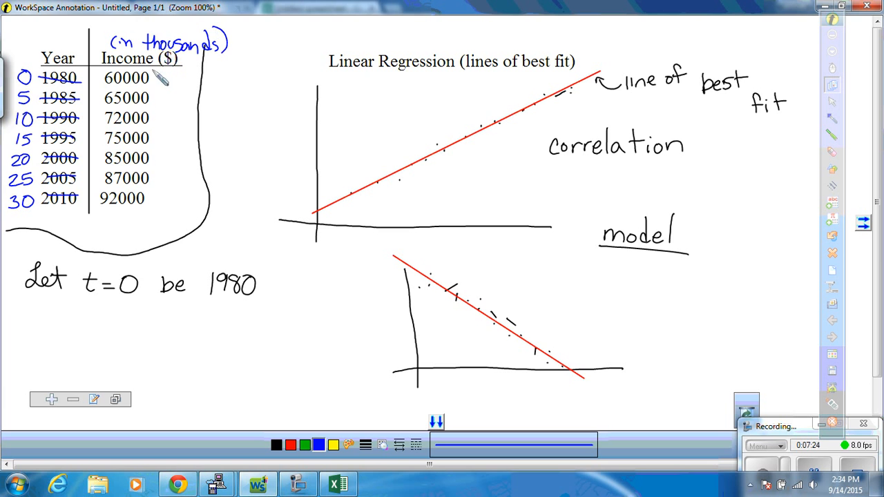
mouse_move(126, 98)
mouse_down()
mouse_move(153, 98)
mouse_move(151, 197)
mouse_up()
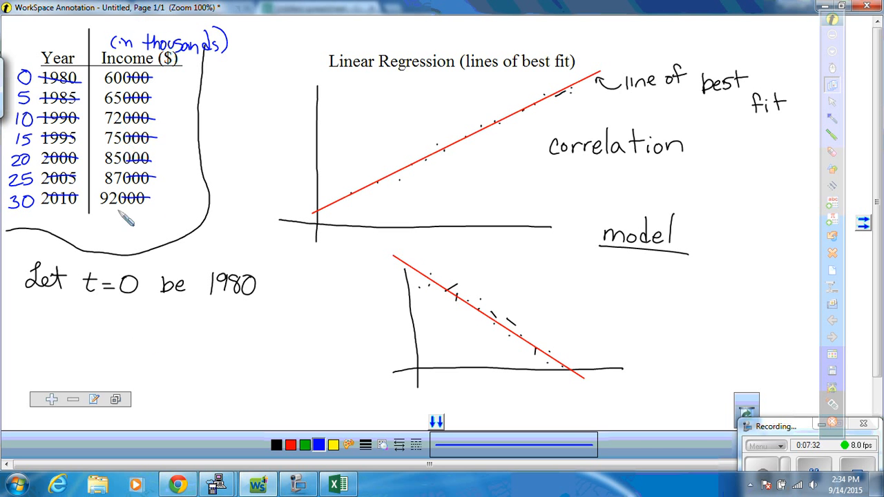
Step: Return to the TI-83 Plus calculator, reopen the list editor, check the income values in L2 and quit the editor
mouse_move(222, 486)
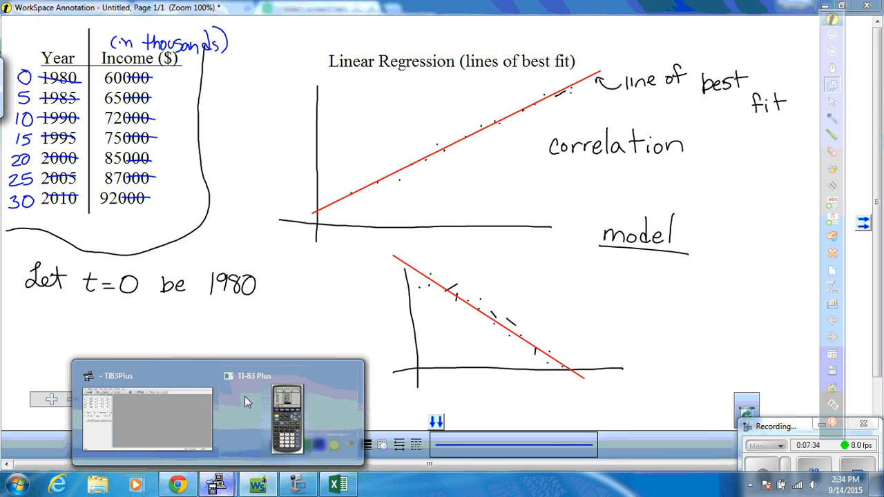
click(294, 413)
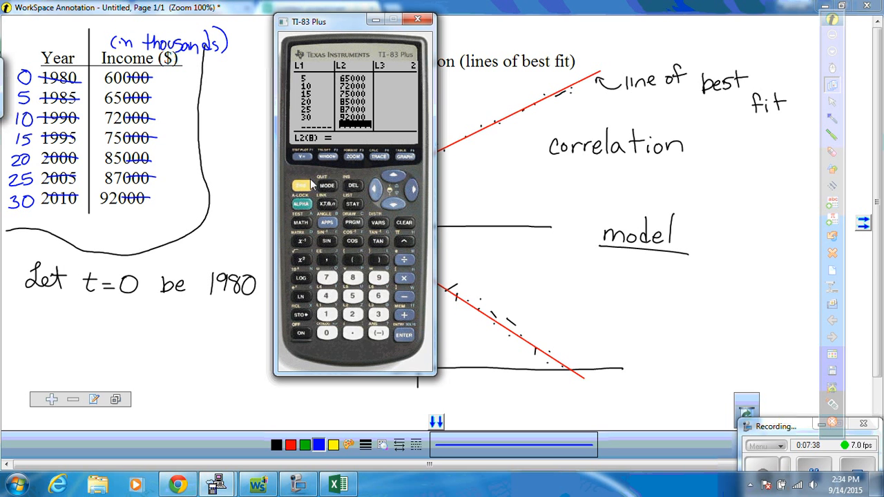
click(352, 204)
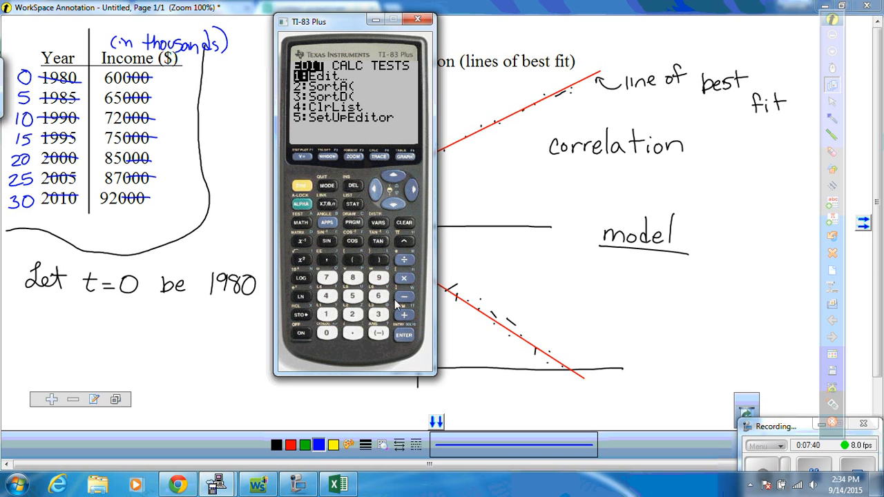
click(404, 337)
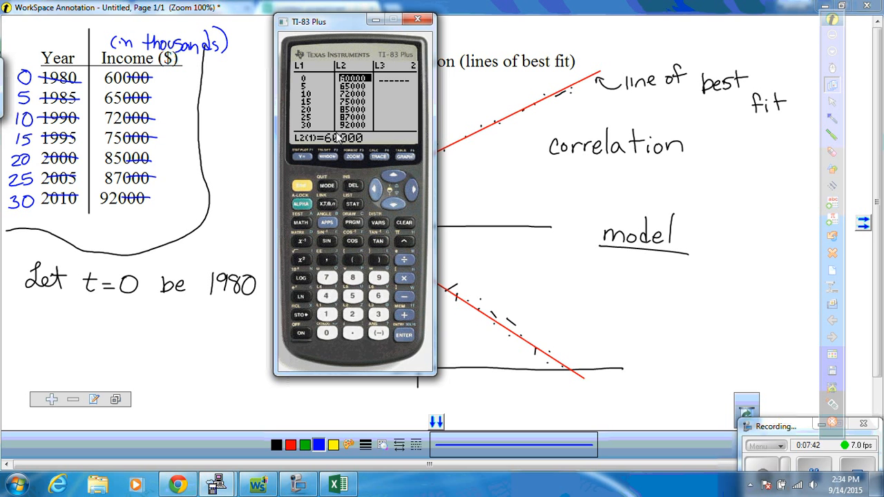
click(393, 209)
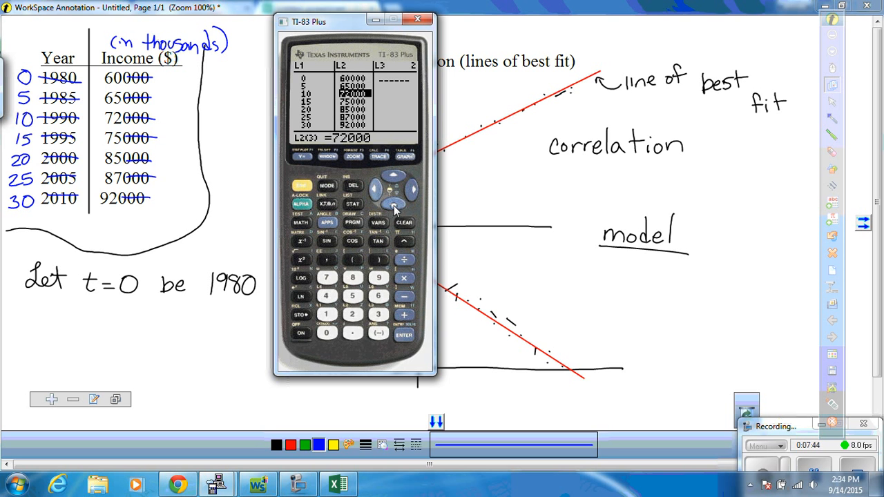
click(393, 209)
click(393, 209)
click(395, 208)
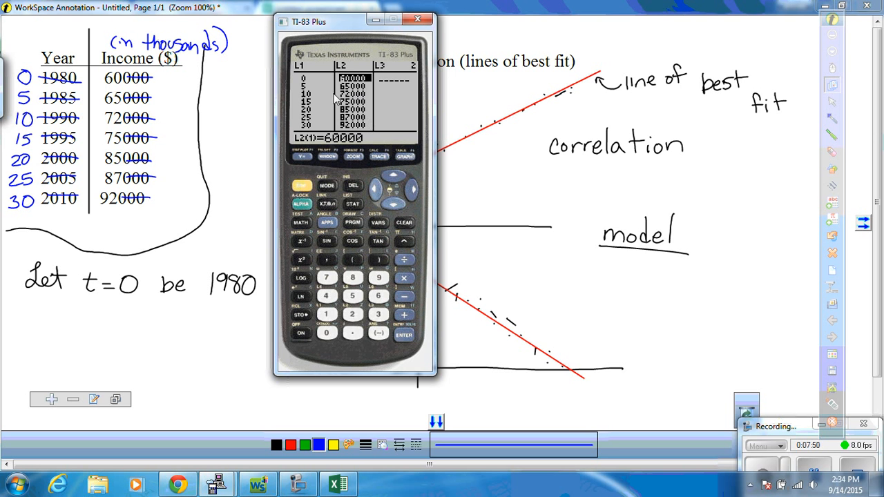
click(326, 186)
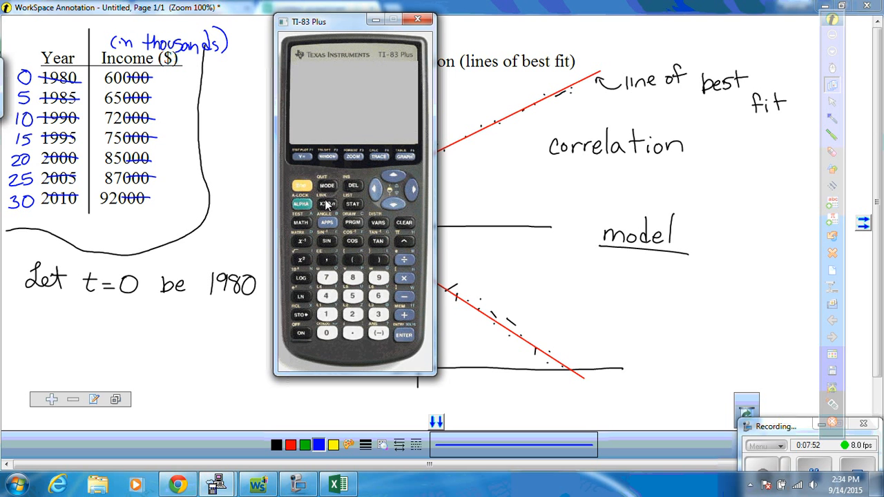
Step: Run the linear regression LinReg(ax+b) on the list data, moving the calculator off the notes
click(359, 204)
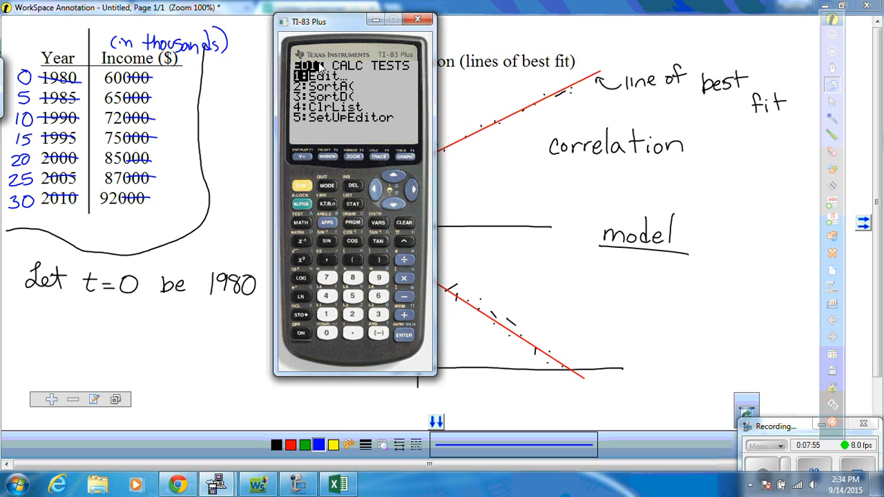
click(410, 196)
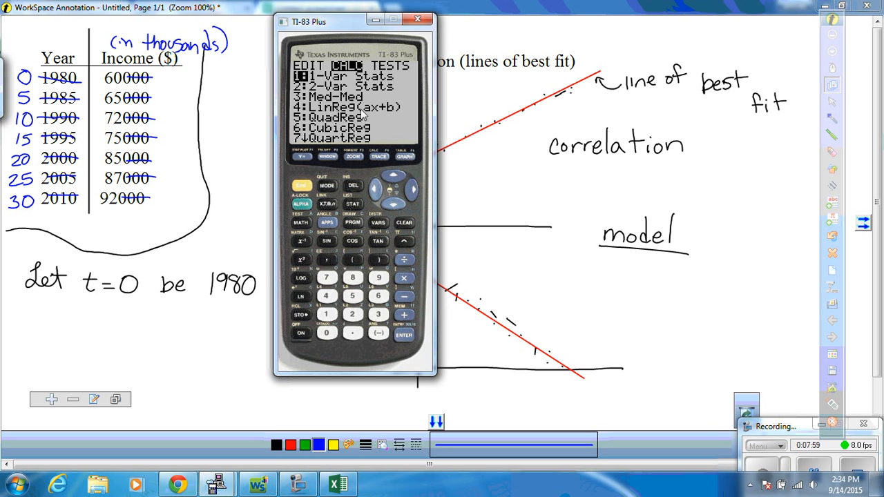
drag(343, 26, 615, 63)
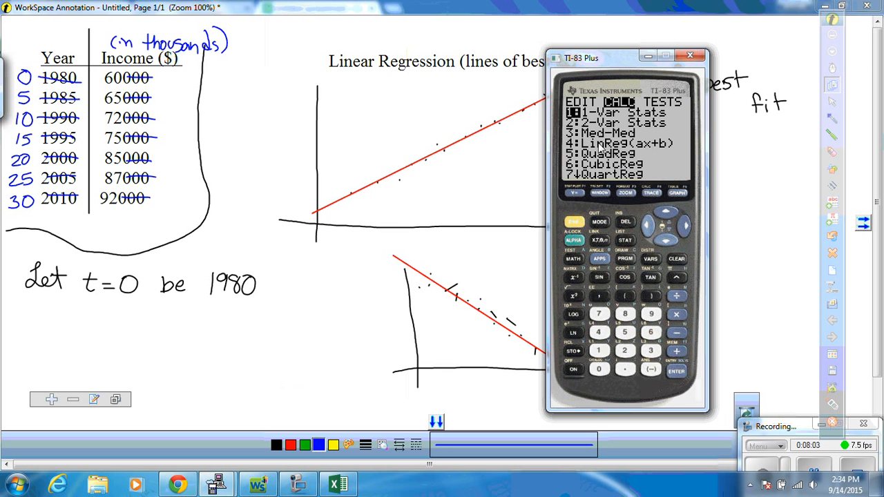
click(665, 240)
click(664, 241)
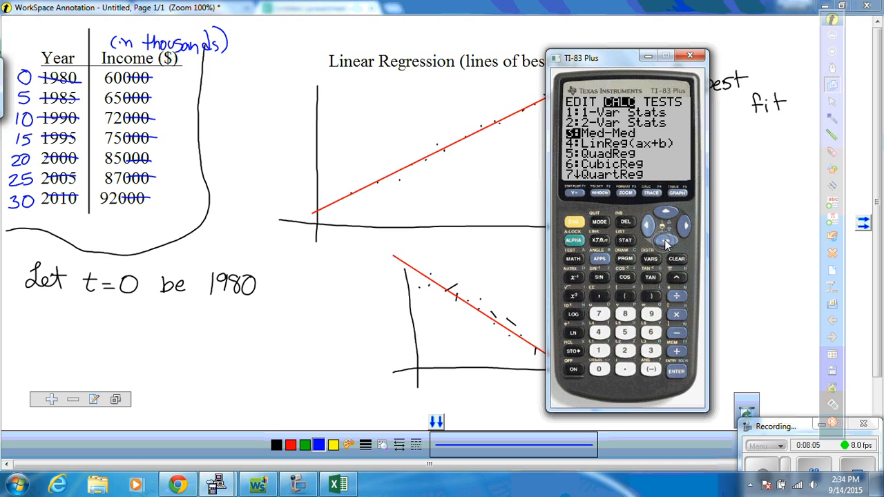
click(665, 240)
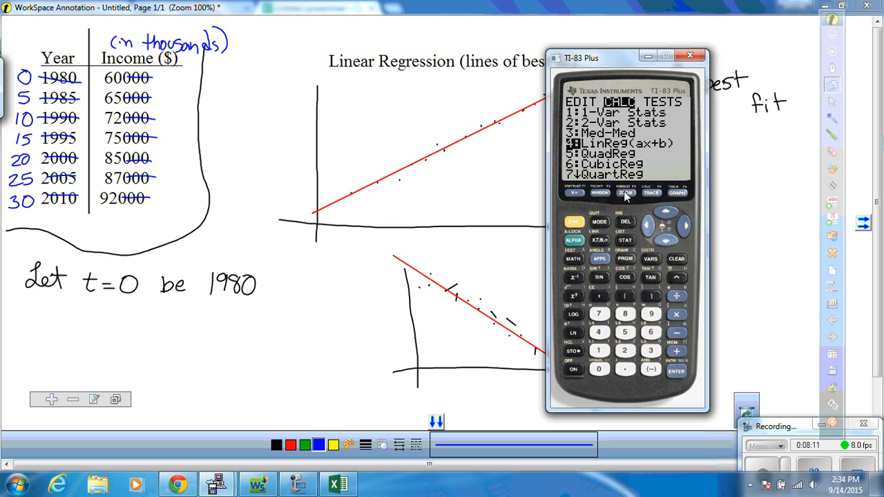
click(674, 372)
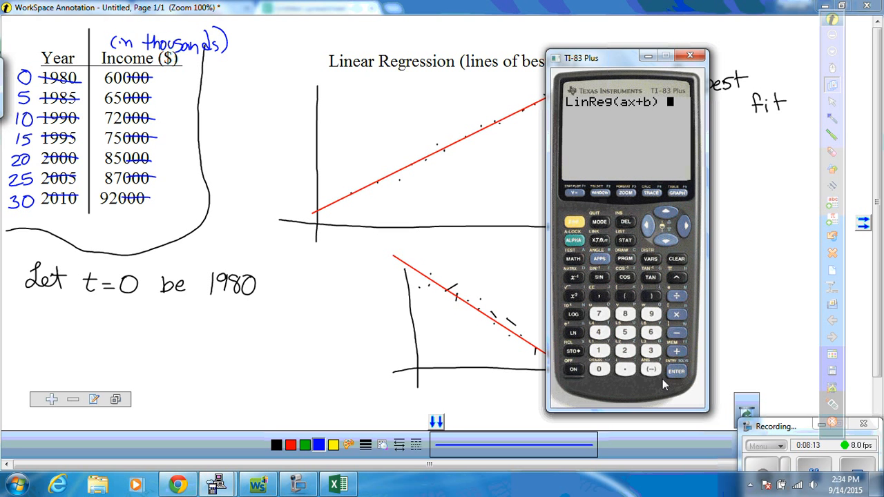
click(670, 377)
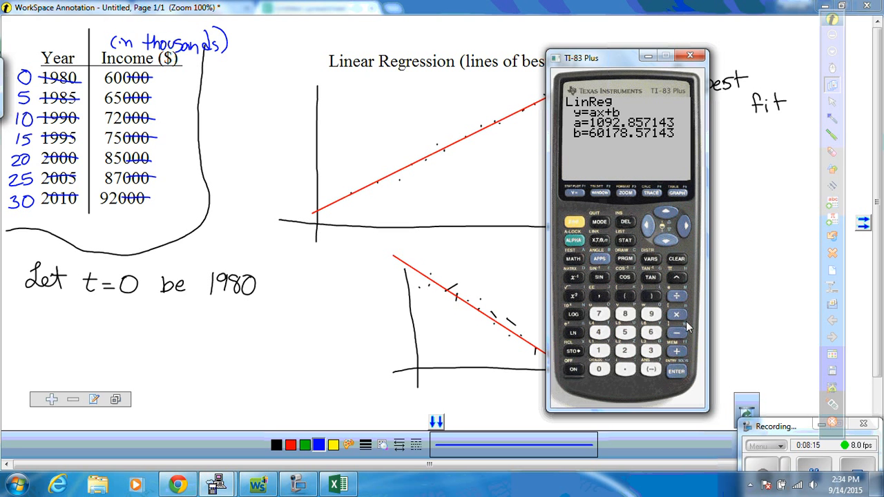
Step: Handwrite "y = 1092.86x" in blue below "Let t=0 be 1980", taking the slope from the calculator's regression result
drag(617, 63, 340, 27)
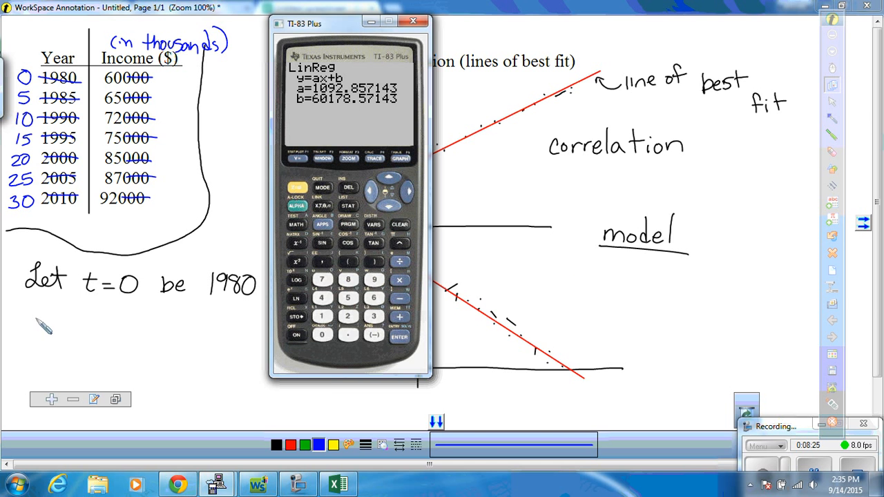
mouse_move(38, 319)
mouse_down()
mouse_move(50, 328)
mouse_move(71, 322)
mouse_up()
drag(59, 329, 76, 329)
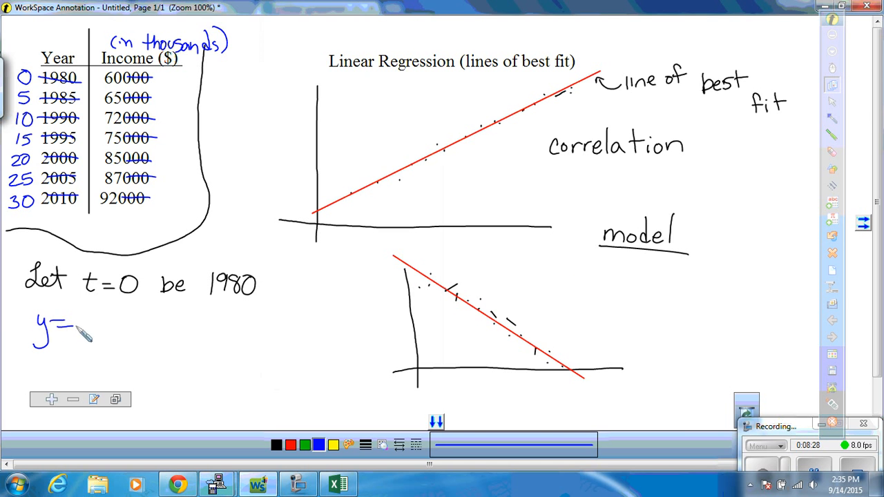
mouse_move(216, 485)
click(298, 410)
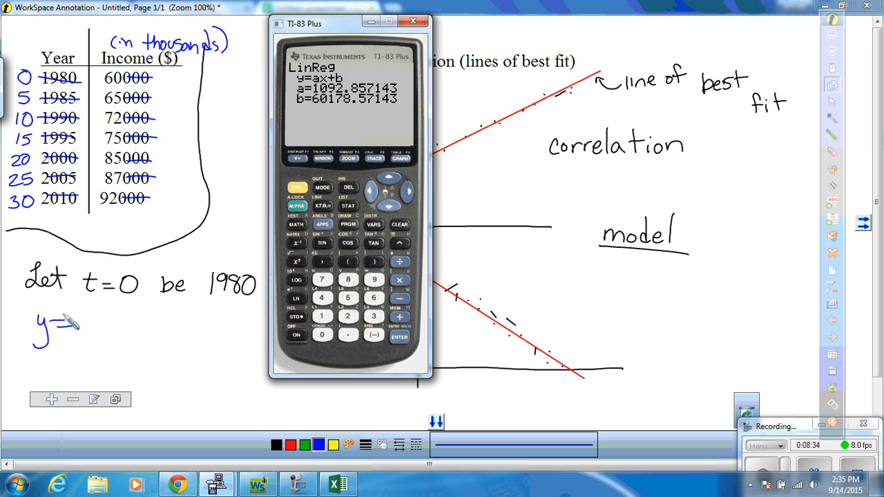
mouse_move(98, 320)
mouse_down()
mouse_move(98, 338)
mouse_move(112, 329)
mouse_move(131, 341)
mouse_move(157, 340)
mouse_move(169, 325)
mouse_up()
click(152, 339)
mouse_move(186, 323)
mouse_down()
mouse_move(177, 337)
mouse_move(206, 342)
mouse_up()
drag(206, 325, 191, 342)
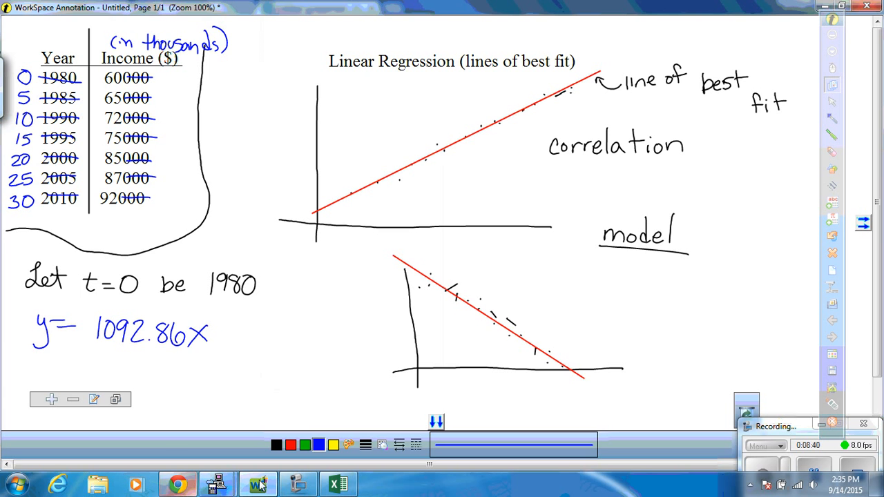
Step: Complete the handwritten equation with "+ 60,178.57", reading the intercept from the calculator
mouse_move(218, 485)
click(306, 408)
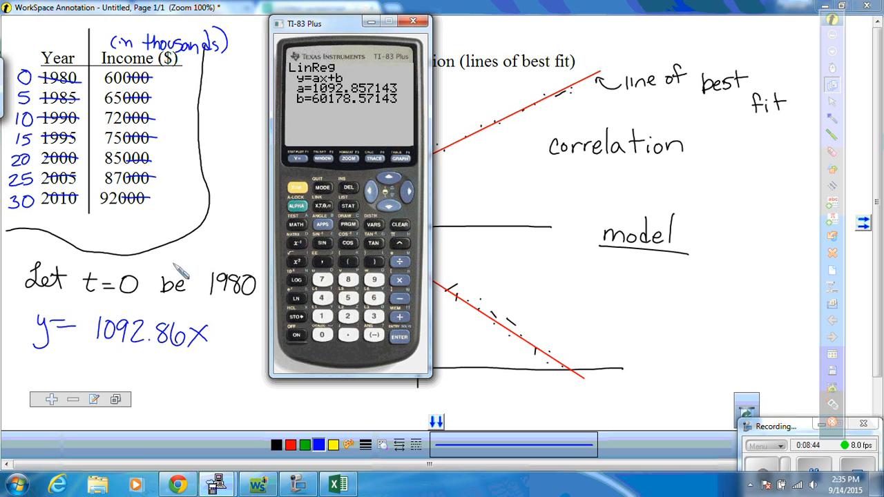
mouse_move(214, 339)
mouse_down()
mouse_move(227, 339)
mouse_move(220, 347)
mouse_up()
mouse_move(244, 331)
mouse_down()
mouse_move(235, 345)
mouse_move(254, 336)
mouse_move(284, 353)
mouse_move(256, 366)
mouse_up()
click(264, 349)
drag(303, 338, 300, 339)
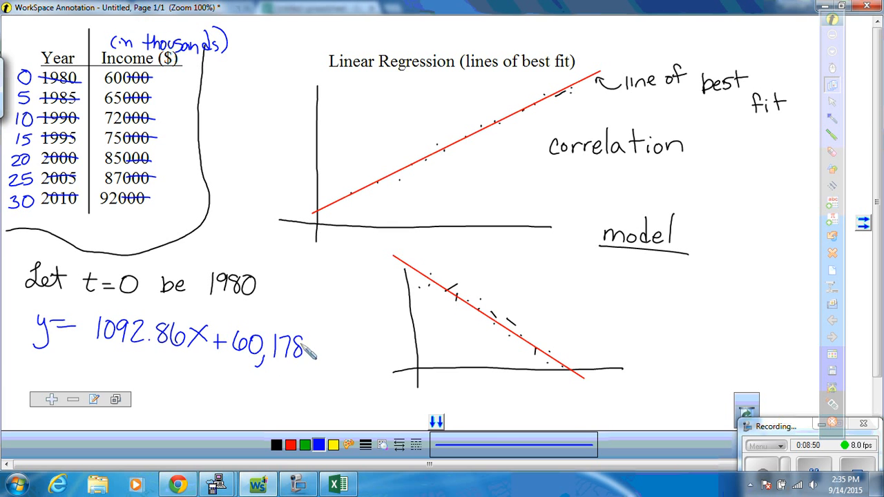
mouse_move(216, 484)
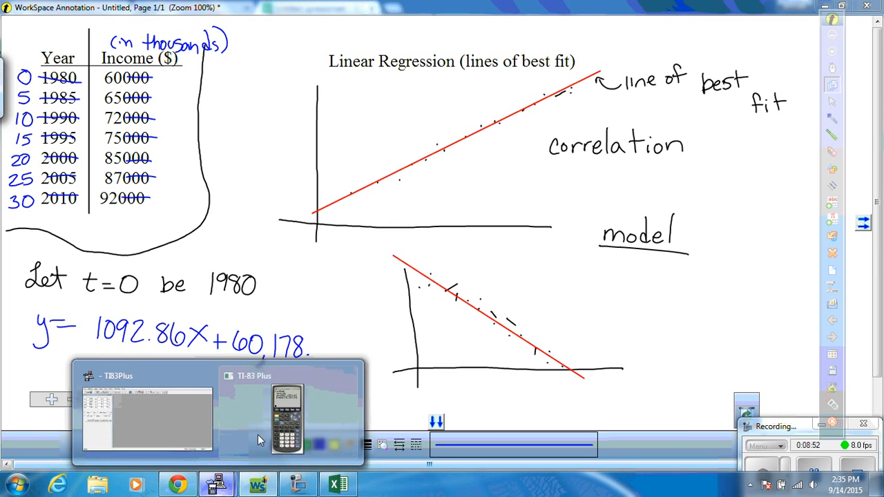
click(283, 411)
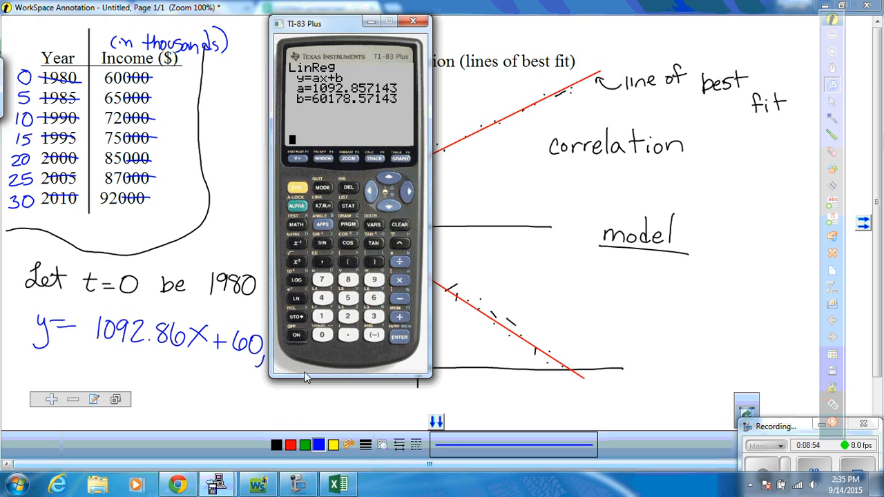
click(371, 21)
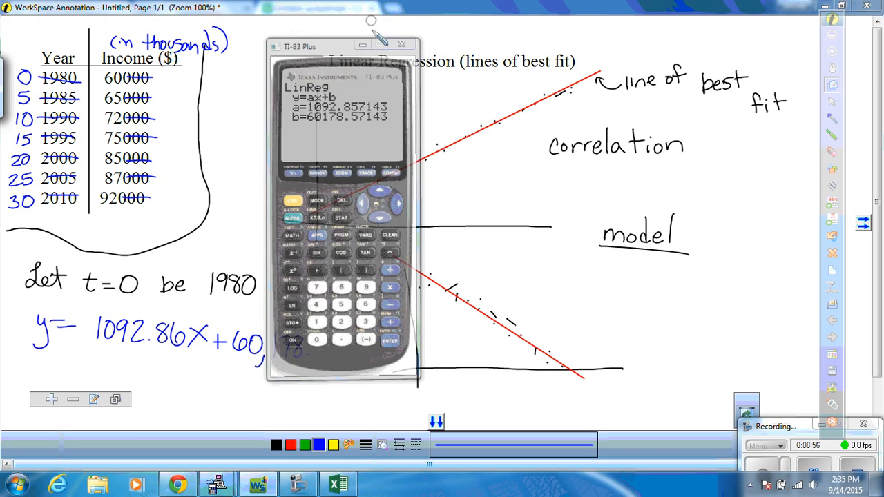
mouse_move(319, 332)
mouse_down()
mouse_move(335, 331)
mouse_move(343, 363)
mouse_up()
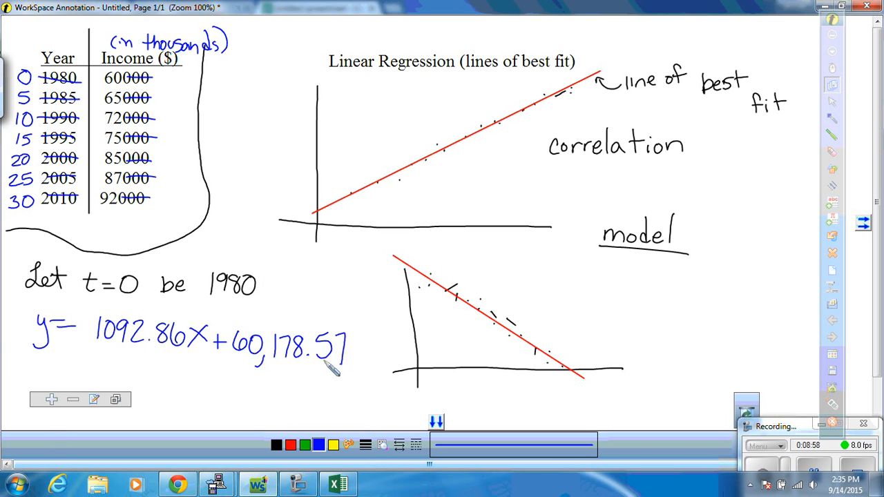
Step: Bring the calculator back to review the regression coefficients a and b against the handwritten equation, then minimize it
mouse_move(217, 483)
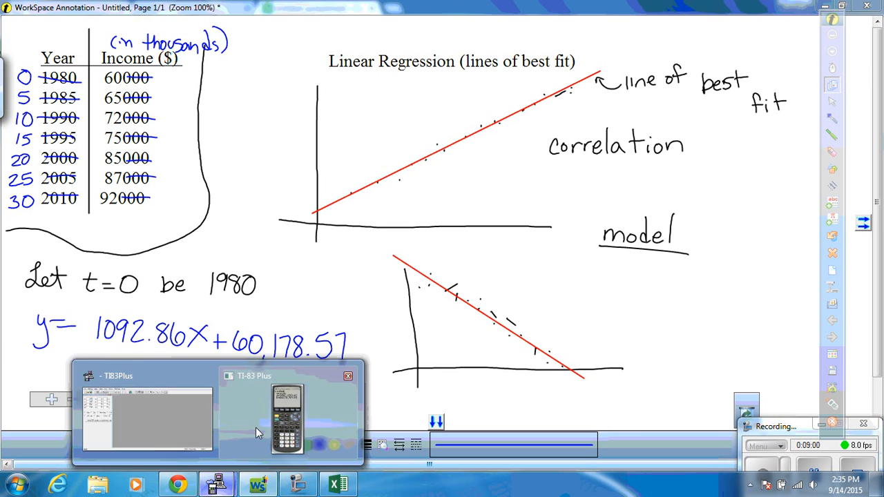
click(314, 376)
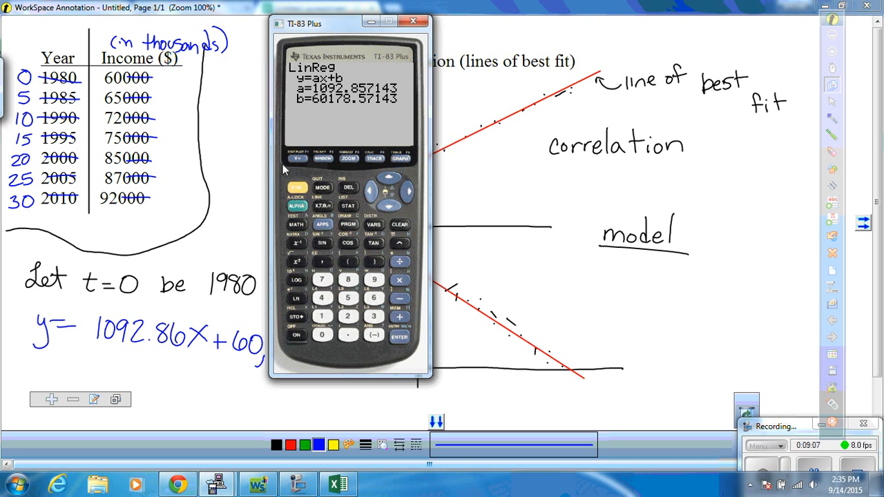
click(370, 21)
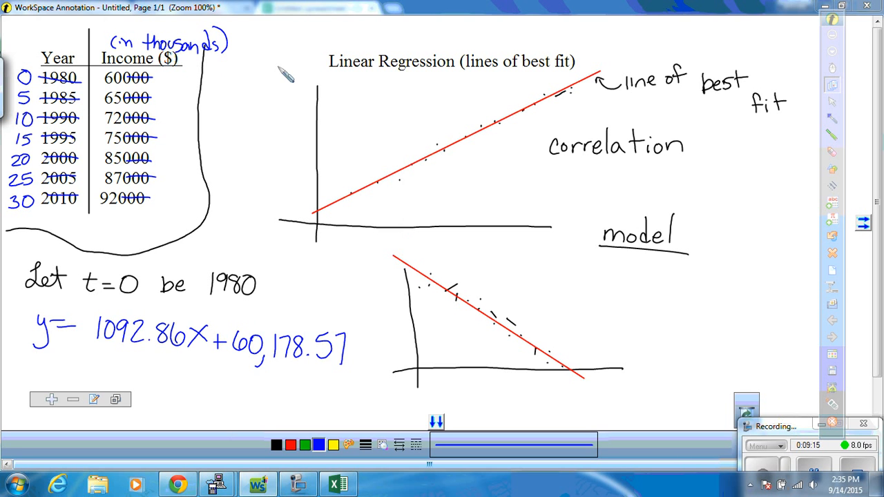
mouse_move(218, 483)
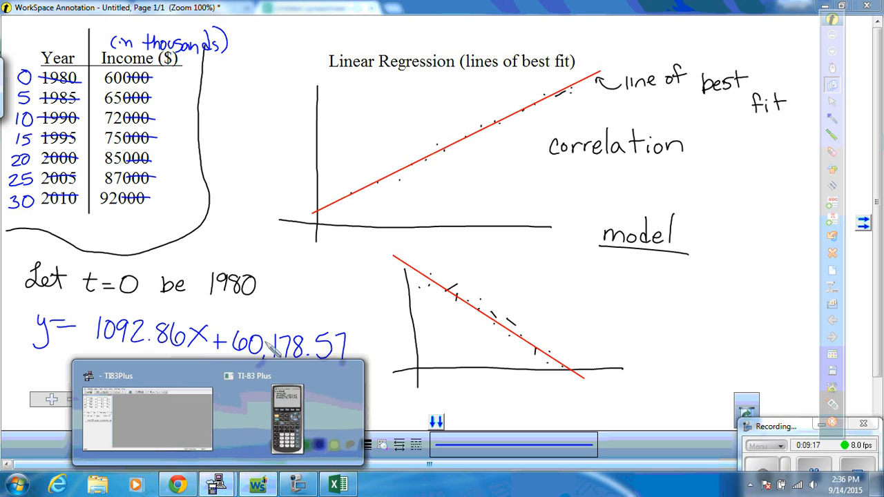
click(298, 426)
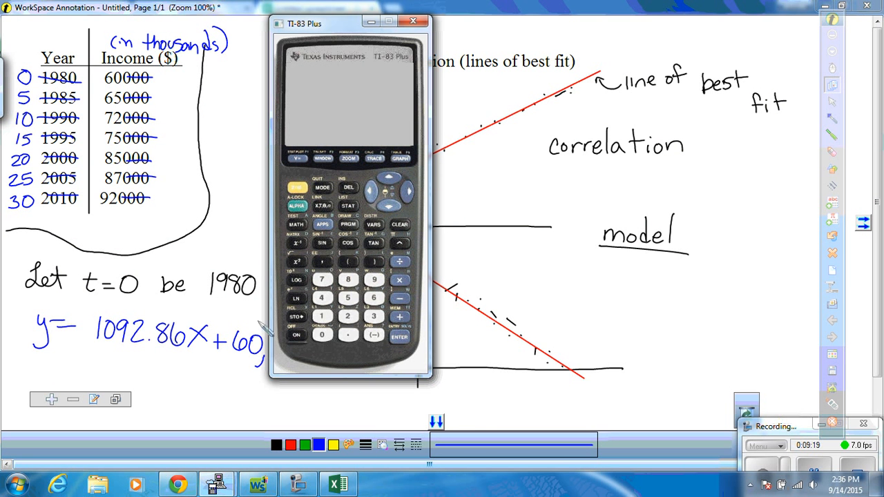
click(296, 334)
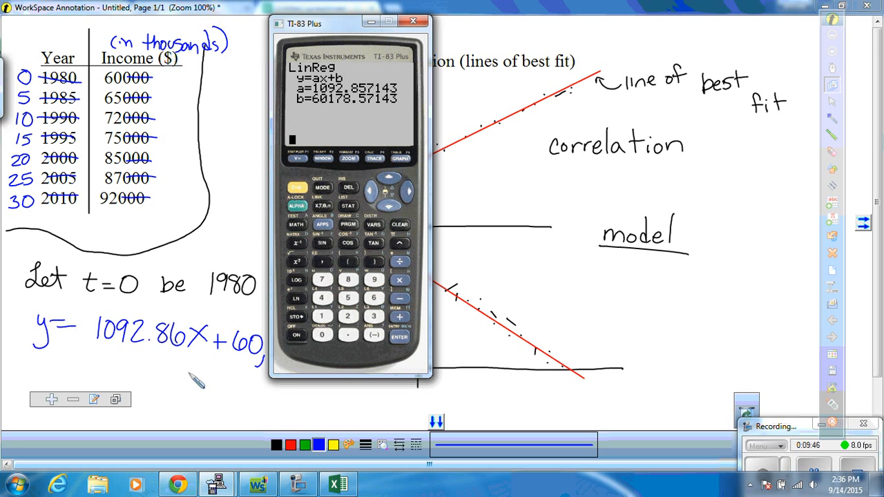
click(371, 24)
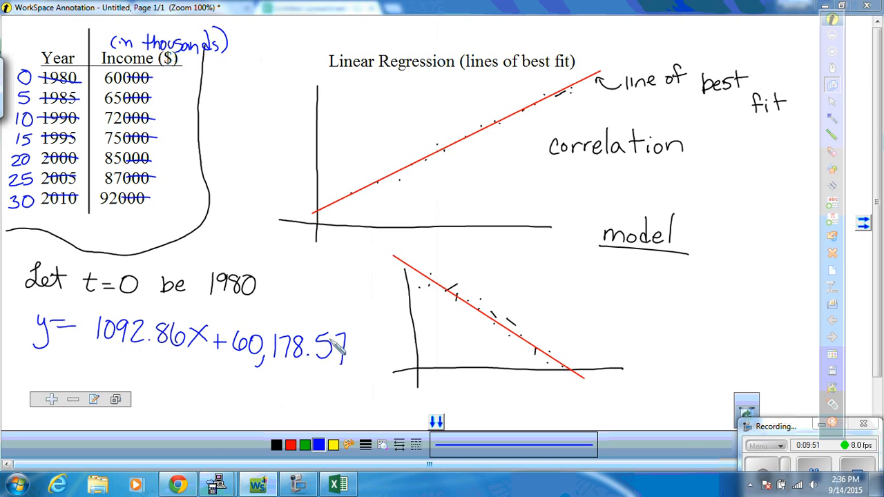
Step: Erase the comma in the equation's constant term and switch back to the pen
click(832, 151)
drag(250, 372, 258, 362)
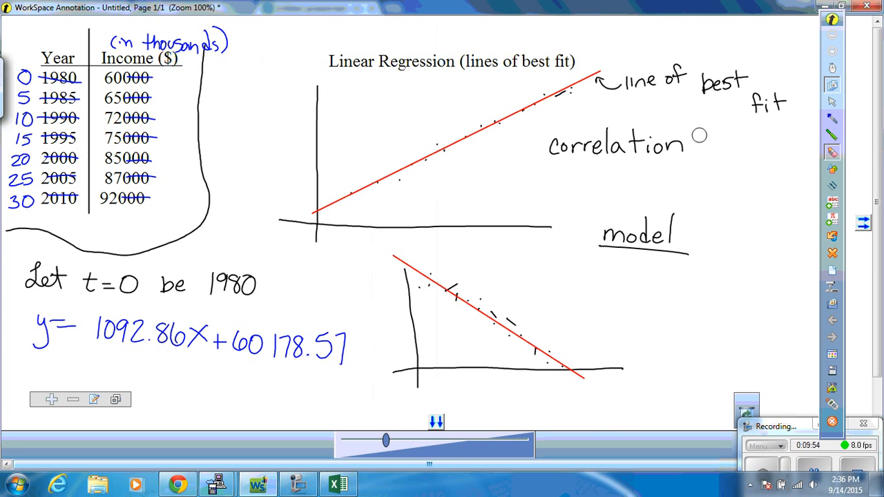
click(832, 119)
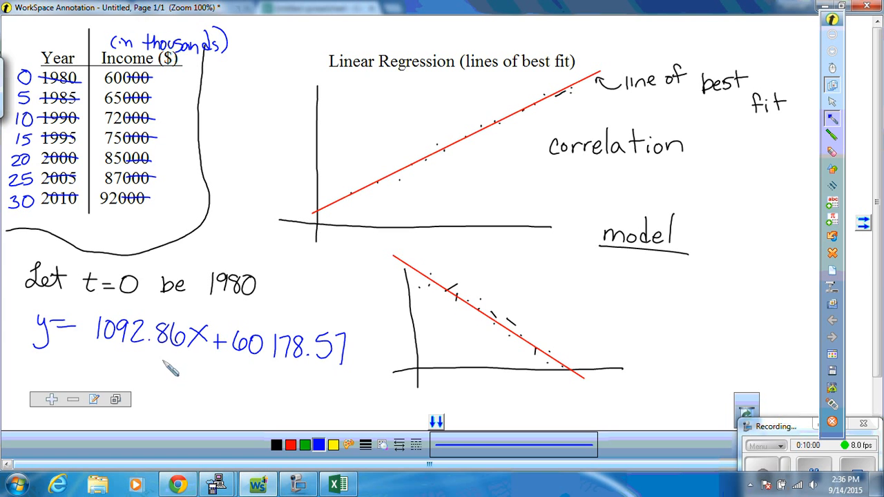
Step: Handwrite the year 2015 below 2010 in the table, with its t-value 35 beside it
drag(44, 212, 74, 220)
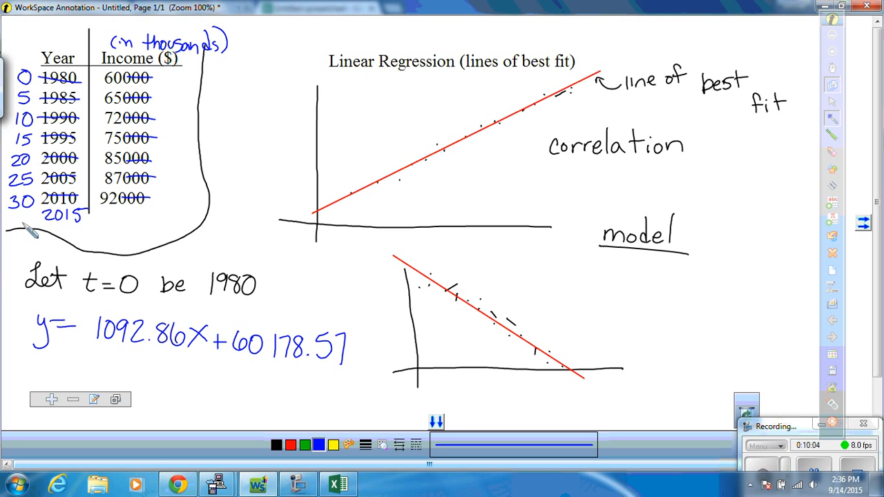
drag(14, 215, 21, 227)
drag(23, 215, 30, 215)
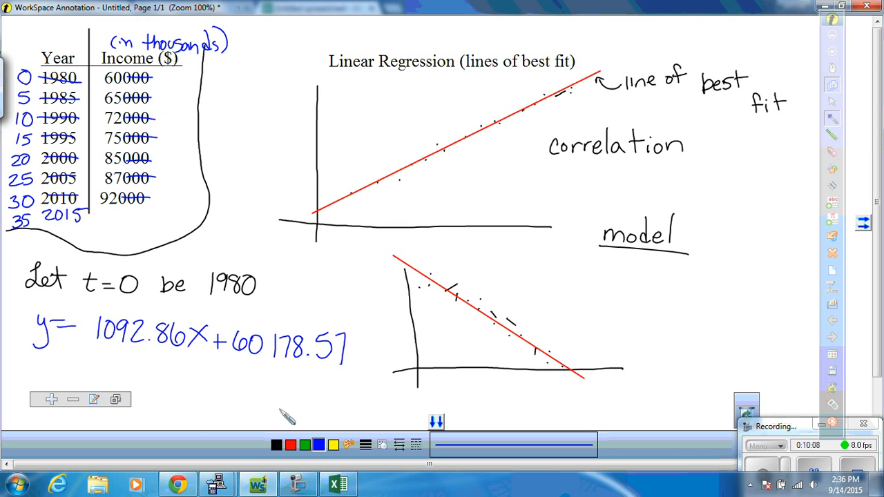
Step: Handwrite the substituted expression "1092.86(35) + 60178.57" below the line-of-best-fit equation
click(436, 423)
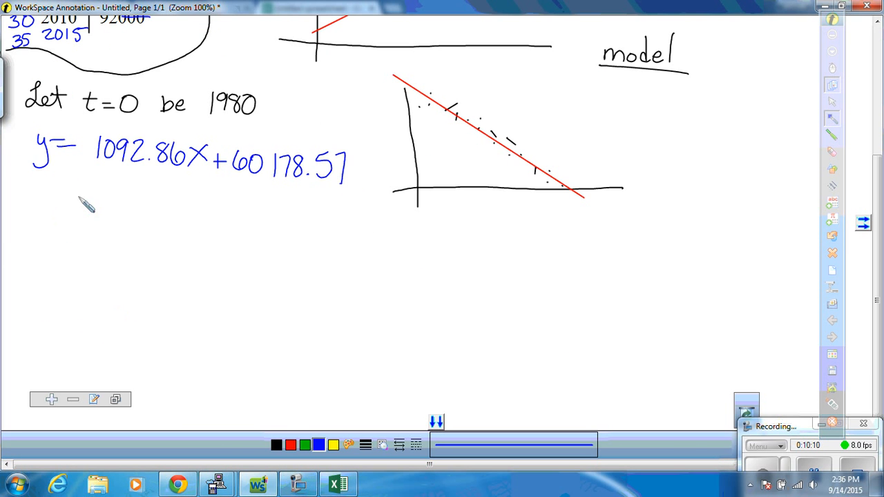
mouse_move(76, 194)
mouse_down()
mouse_move(75, 215)
mouse_move(86, 198)
mouse_up()
mouse_move(111, 198)
mouse_down()
mouse_move(126, 217)
mouse_move(222, 215)
mouse_move(213, 226)
mouse_up()
click(131, 216)
click(211, 211)
mouse_move(248, 200)
mouse_down()
mouse_move(241, 215)
mouse_move(257, 206)
mouse_move(292, 227)
mouse_move(312, 209)
mouse_move(355, 231)
mouse_up()
click(322, 225)
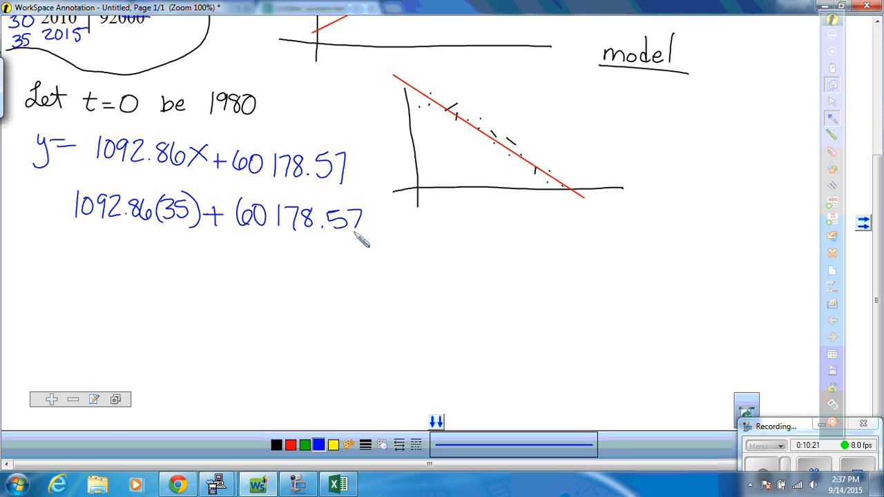
Step: Switch to the TI-83 Plus, place it clear of the handwritten expression, clear its screen and enter 1092.86
mouse_move(226, 487)
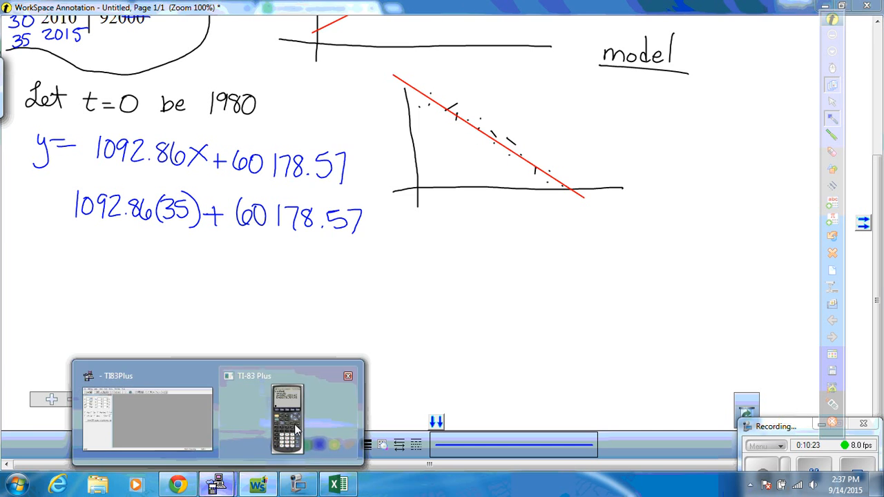
click(293, 372)
drag(356, 33, 519, 35)
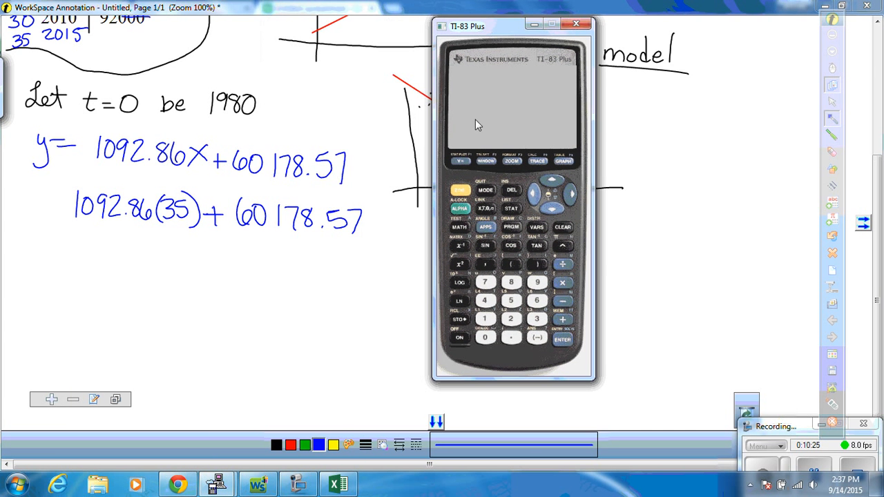
click(459, 339)
click(562, 227)
click(484, 319)
click(485, 337)
click(536, 284)
click(511, 319)
click(511, 338)
click(511, 282)
click(536, 301)
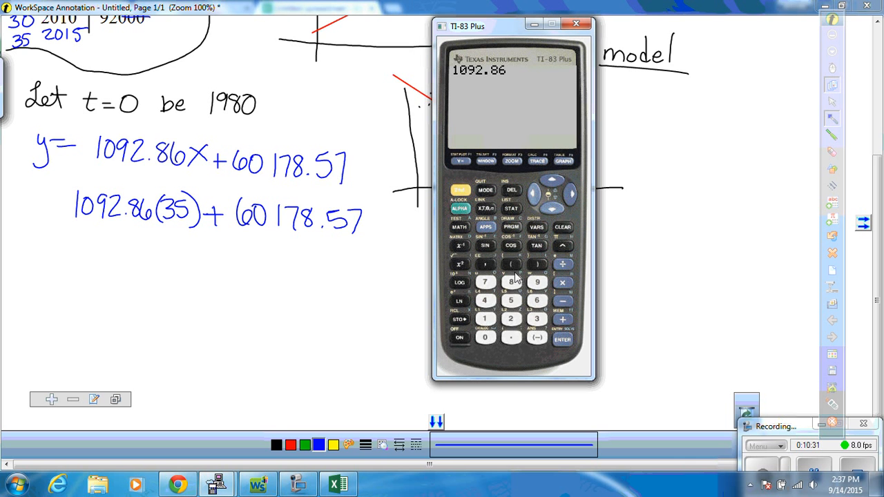
Step: Complete the calculator expression as 1092.86(35)+60178.57 and evaluate it
click(510, 263)
click(536, 319)
click(511, 301)
click(536, 264)
click(563, 320)
click(536, 301)
click(485, 338)
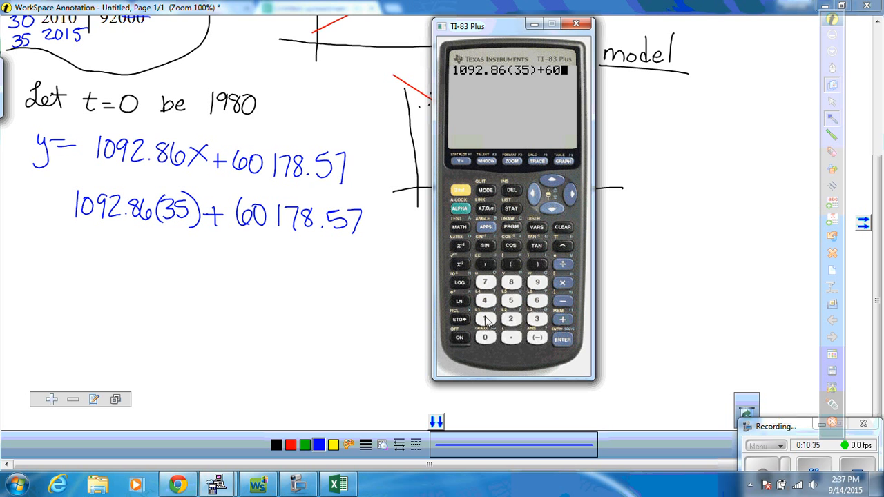
click(485, 320)
click(484, 282)
click(511, 282)
click(511, 338)
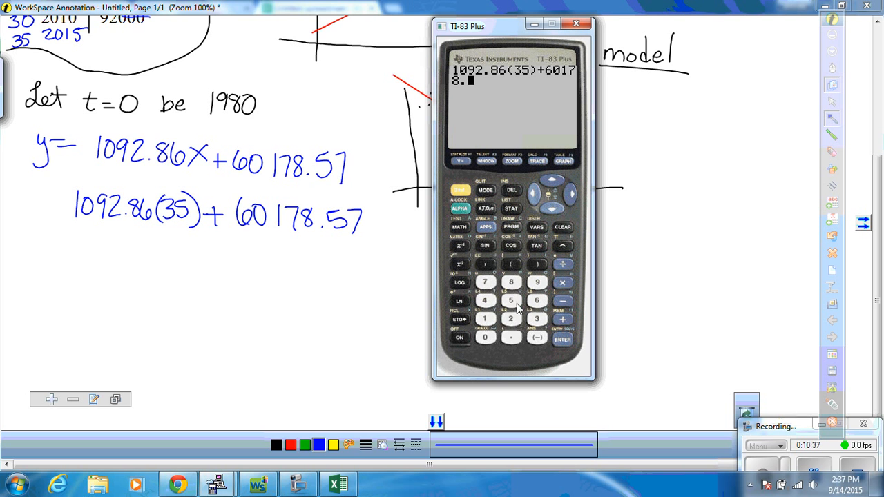
click(511, 301)
click(486, 285)
click(562, 339)
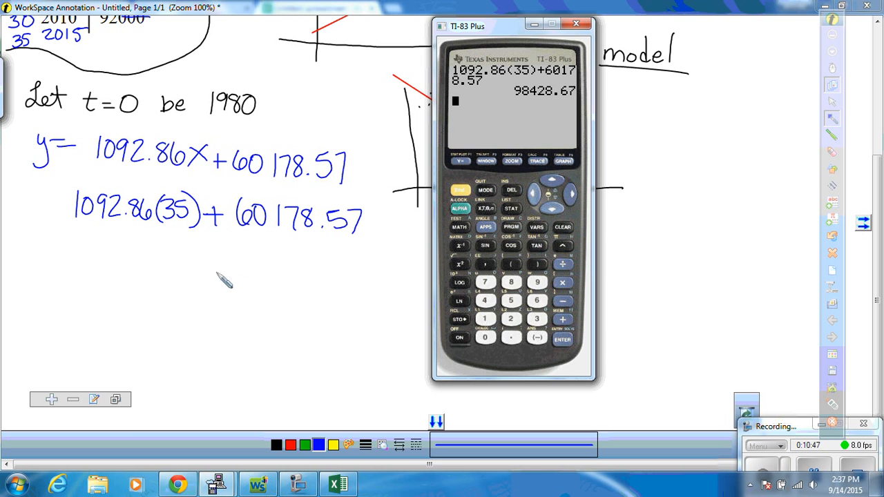
Step: Handwrite the result $98428.67 below the substituted expression and circle it
mouse_move(205, 265)
mouse_down()
mouse_move(203, 292)
mouse_move(221, 266)
mouse_move(249, 290)
mouse_move(277, 288)
mouse_move(285, 271)
mouse_move(337, 285)
mouse_up()
click(302, 280)
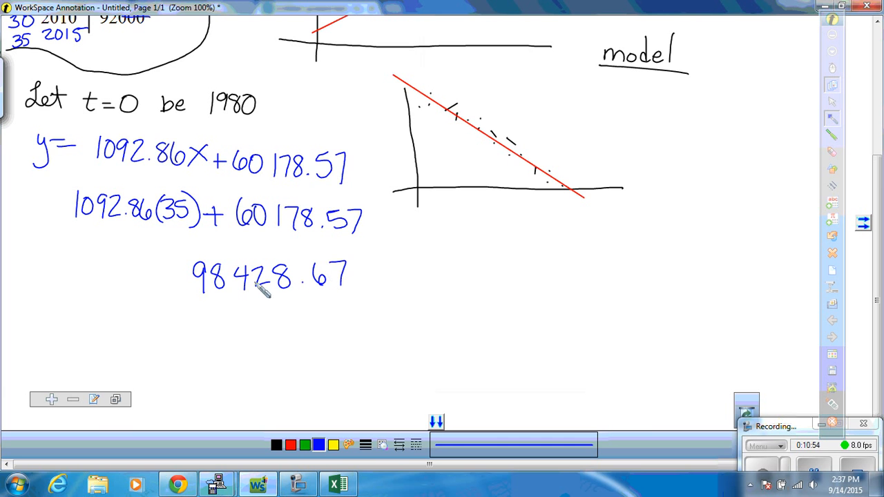
mouse_move(190, 265)
mouse_down()
mouse_move(171, 288)
mouse_move(187, 294)
mouse_up()
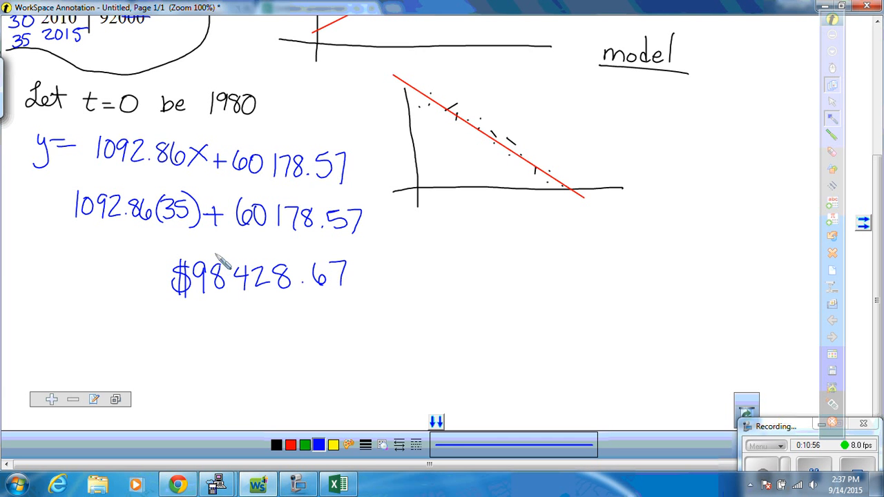
mouse_move(215, 249)
mouse_down()
mouse_move(300, 310)
mouse_move(247, 249)
mouse_move(199, 253)
mouse_up()
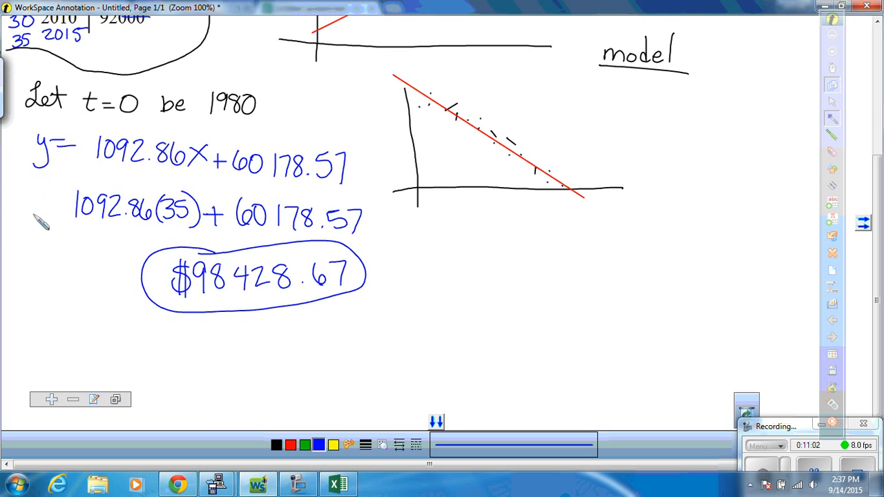
Step: Write an equals sign before the substituted expression and draw a line separating it from the equation above
drag(54, 203, 67, 208)
mouse_move(19, 173)
mouse_down()
mouse_move(343, 173)
mouse_move(384, 183)
mouse_up()
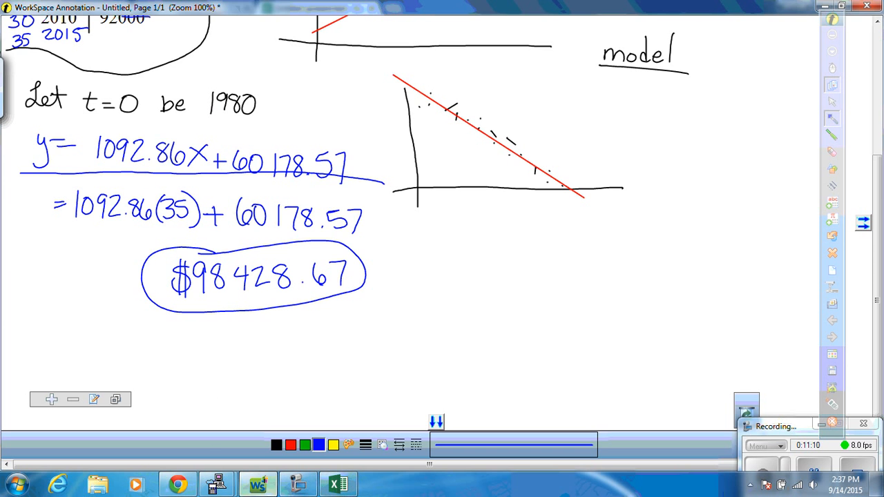
Step: Bring up the blank Excel workbook and switch to the untitled Google Sheets spreadsheet in Chrome
mouse_move(299, 485)
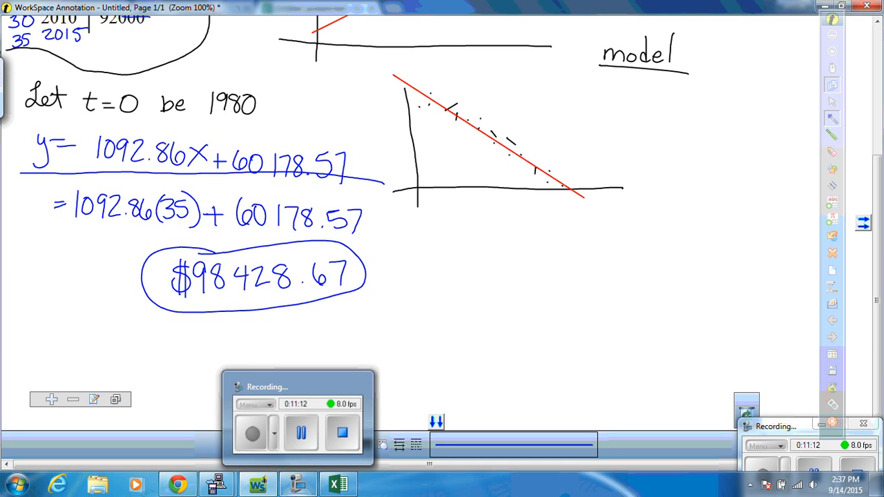
mouse_move(346, 483)
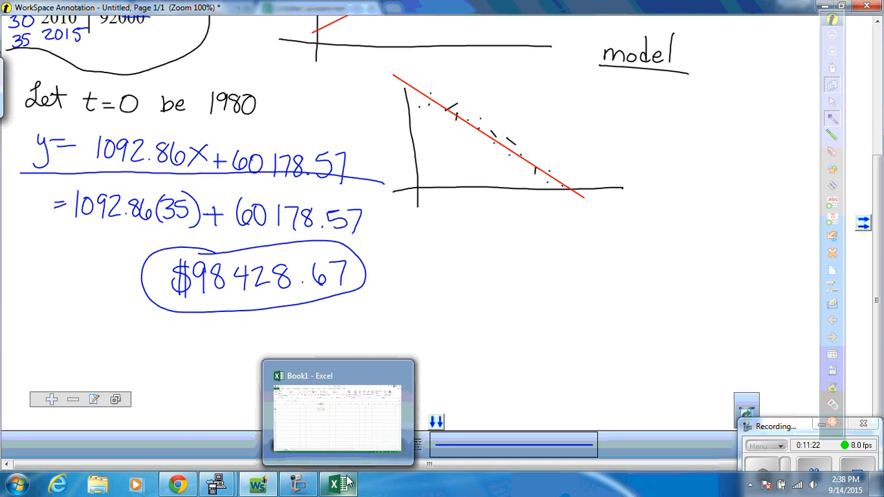
click(349, 442)
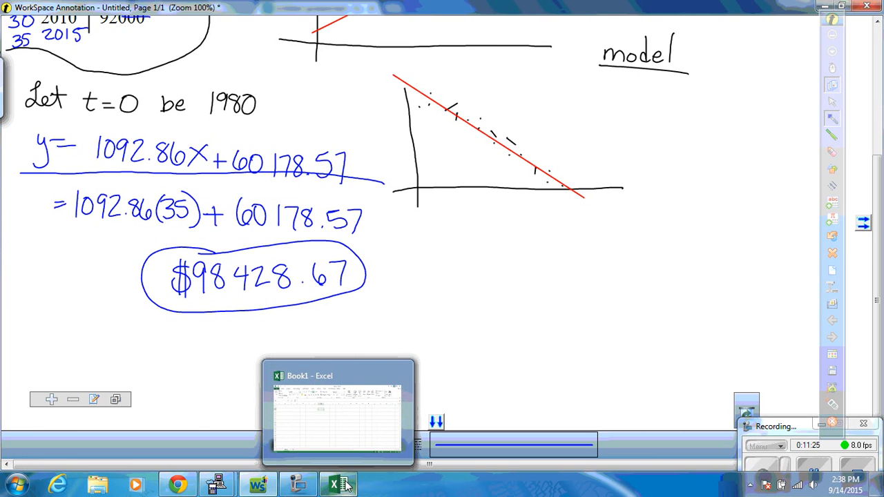
click(347, 485)
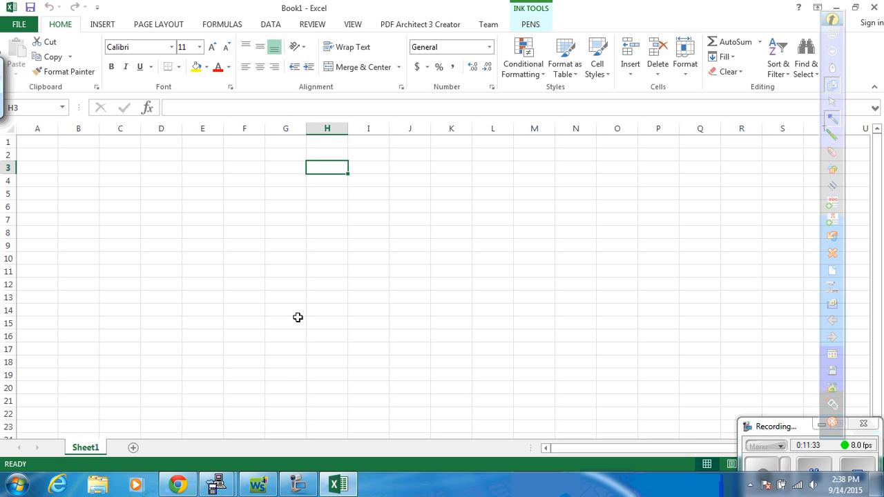
click(178, 486)
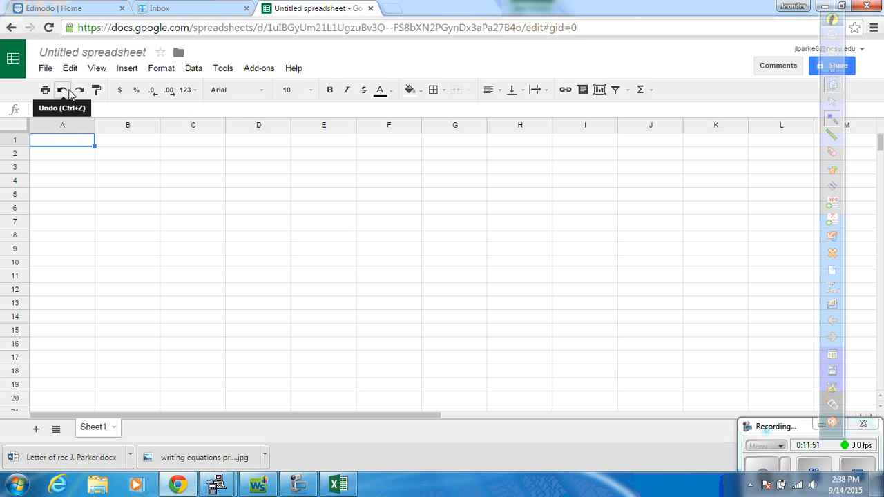
mouse_move(244, 489)
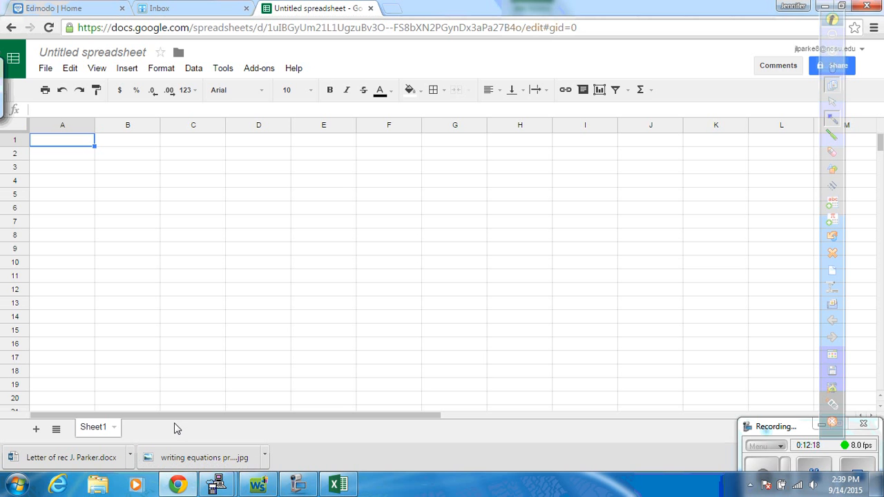
Step: Rename the first sheet as "Volume vs Weight"
double_click(97, 429)
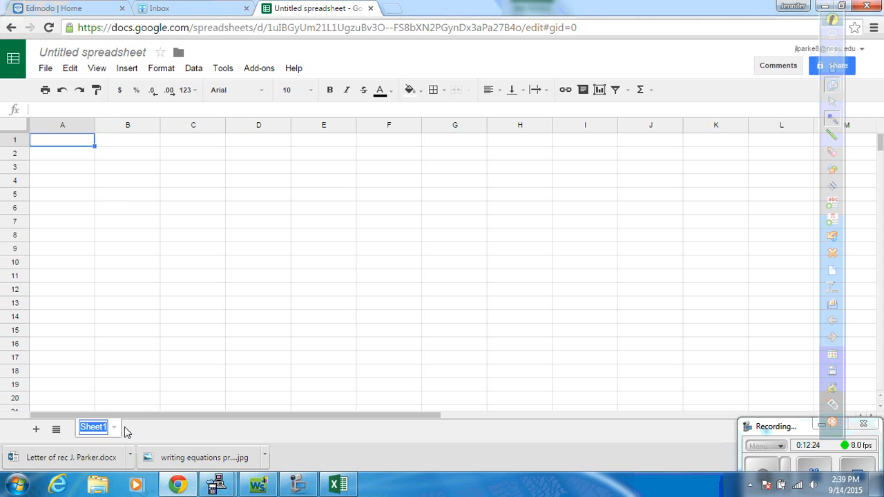
text(Volume vs Weight)
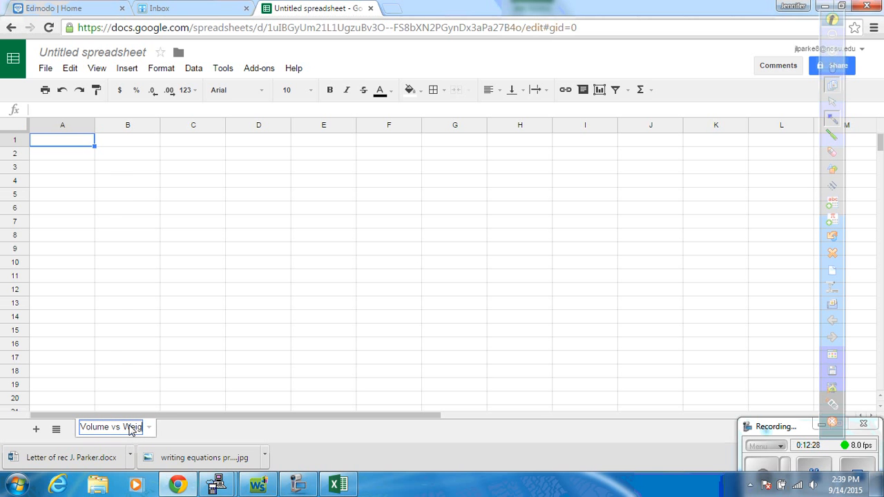
click(187, 428)
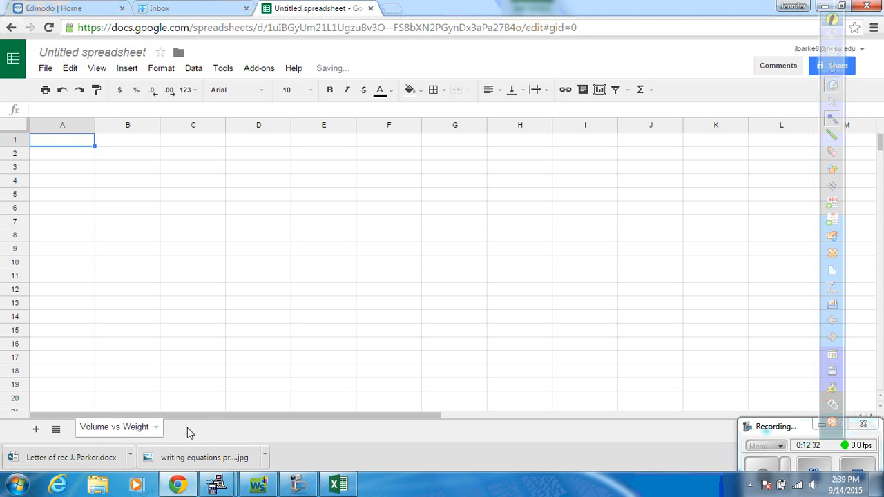
Step: Add a second sheet and name it "Weight vs. time" followed by the first teacher's title and surname
click(36, 428)
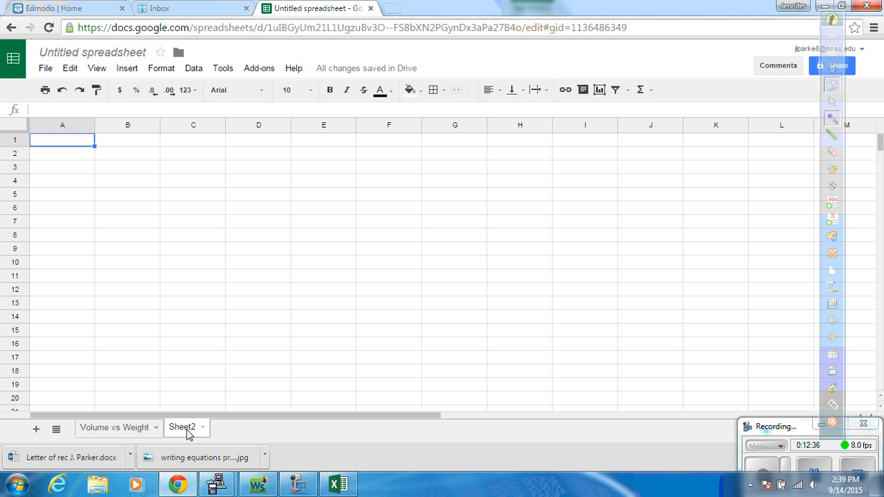
double_click(185, 427)
text(Weight vs. )
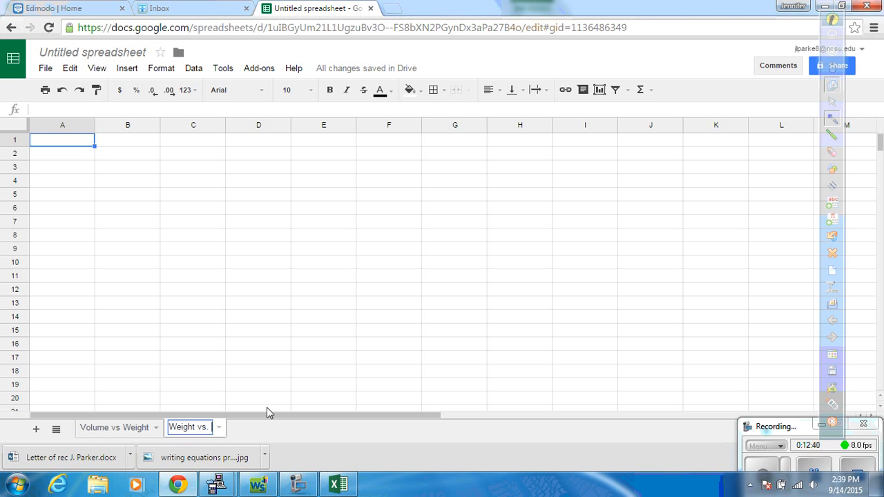
text(time )
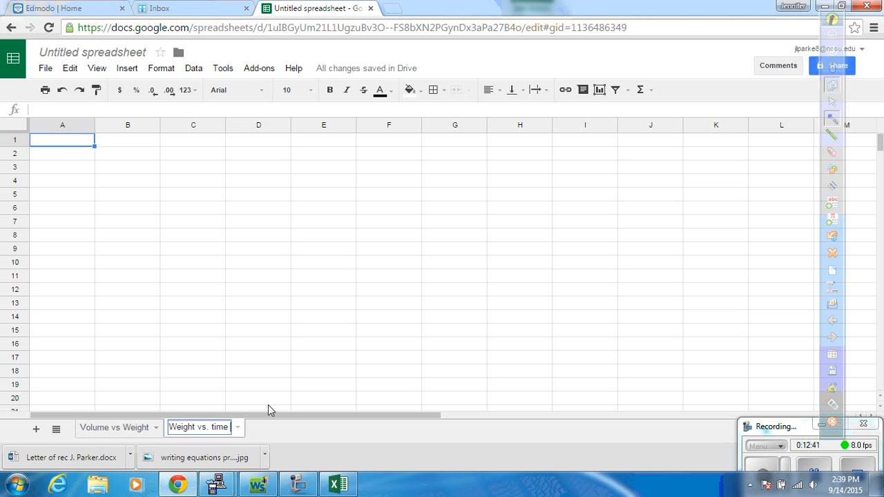
text(Mrs. Parker)
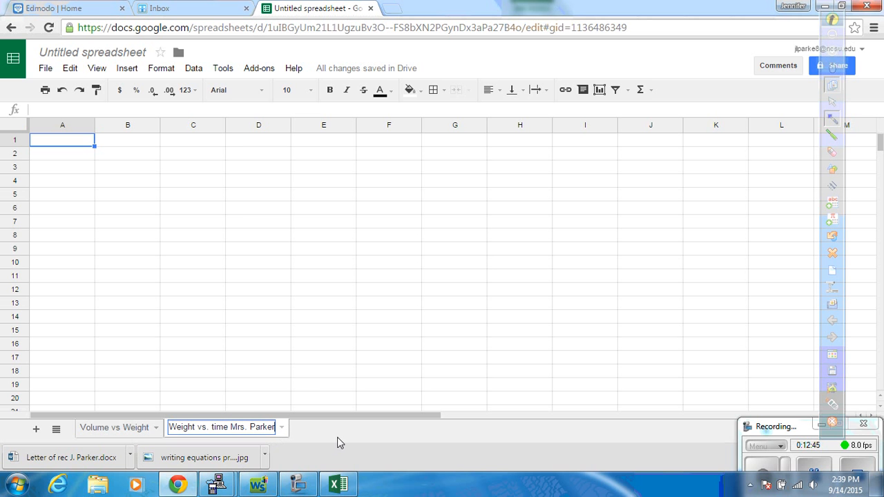
click(307, 435)
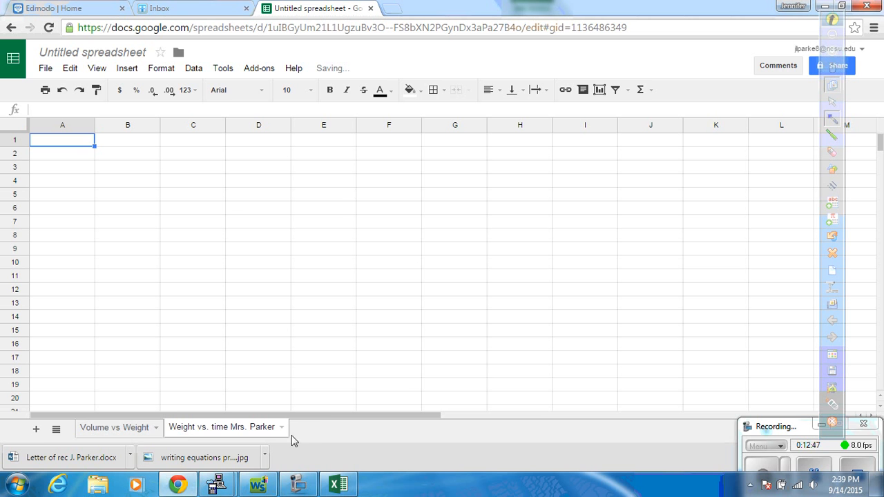
Step: Add a third sheet and name it "Weight vs. Time" followed by the second teacher's title and surname
click(35, 430)
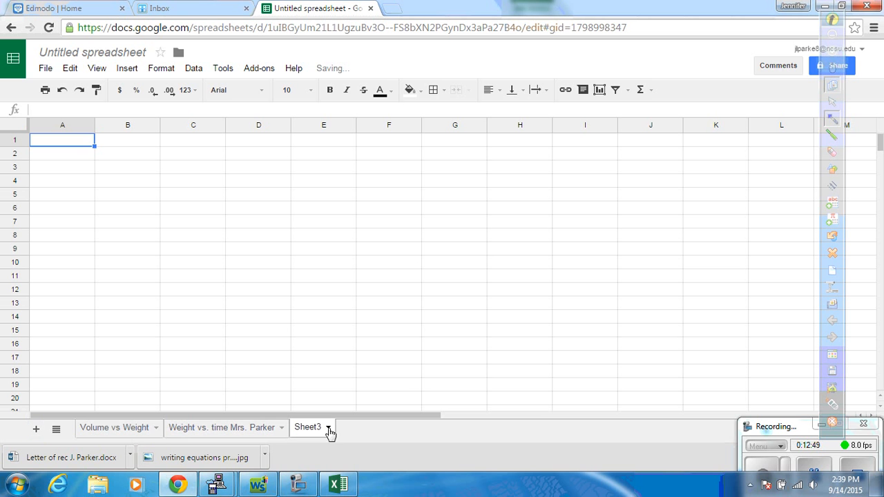
double_click(310, 428)
text(Weig)
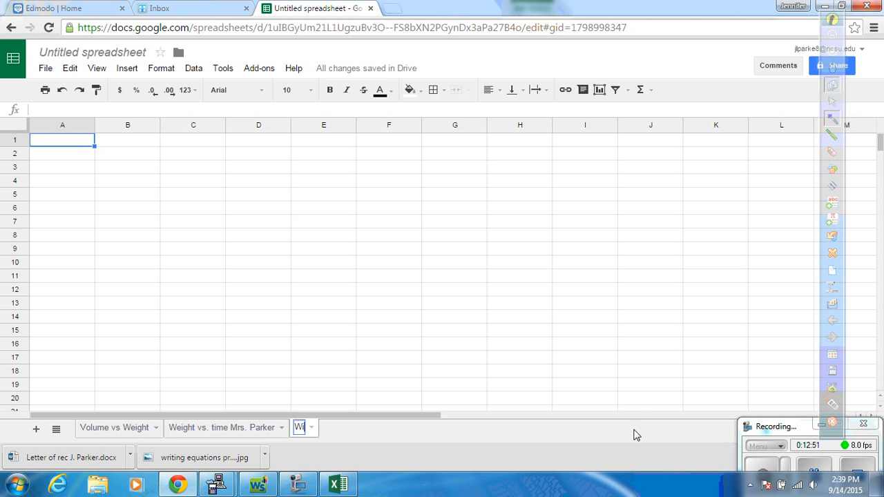
text(ht vs. Time)
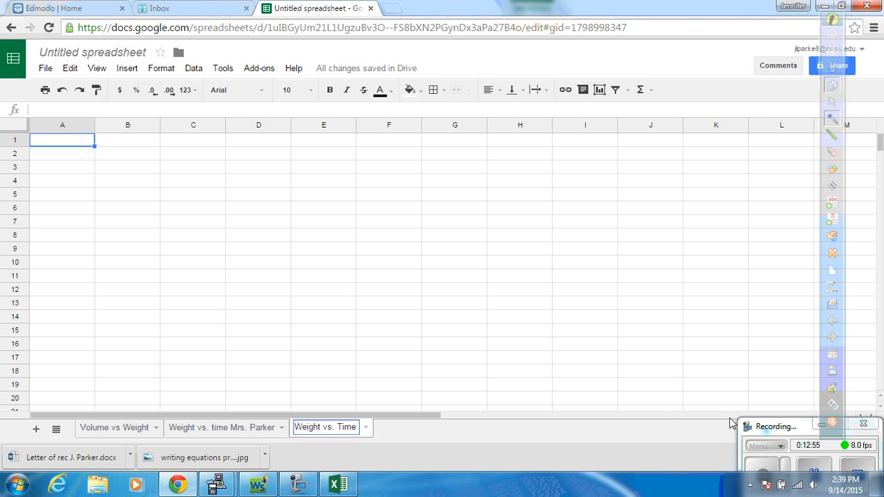
text( Mr)
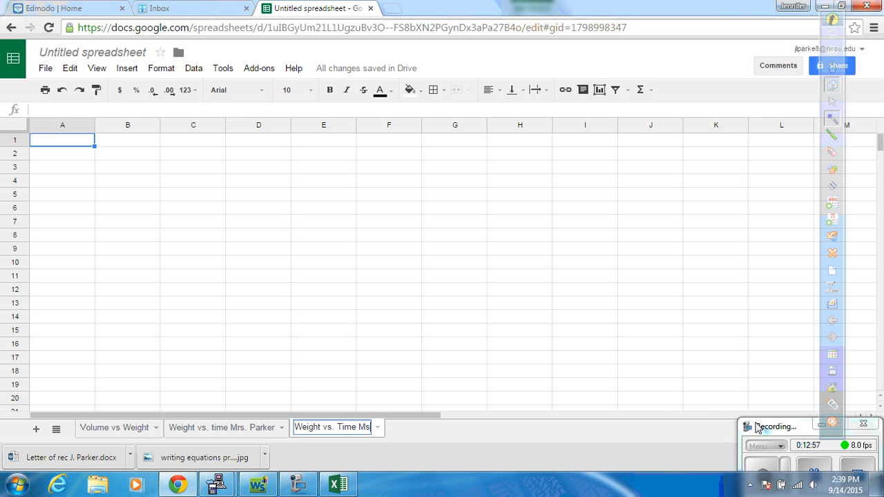
text(. Heilman)
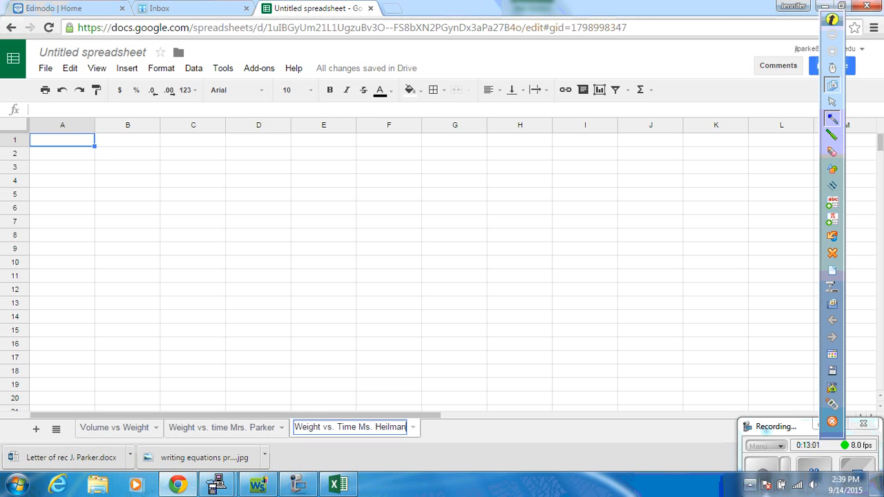
click(575, 423)
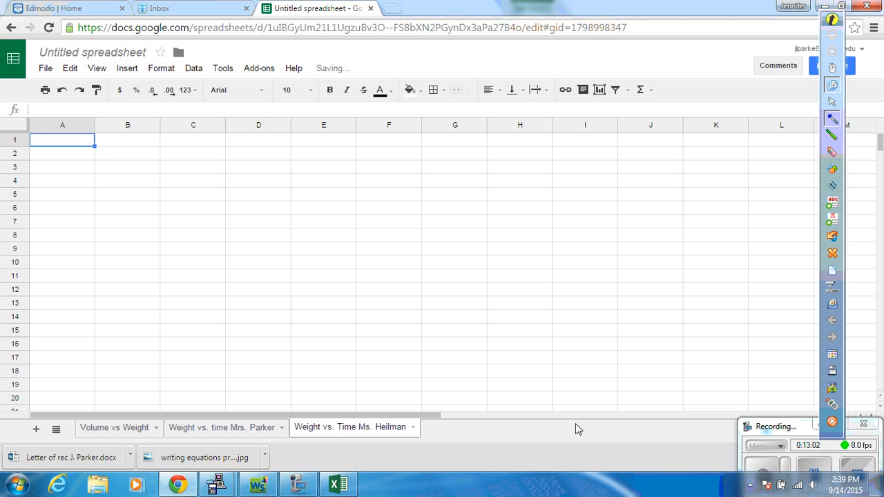
Step: Add a fourth sheet and name it "Weight vs. Time Whole Group"
click(36, 430)
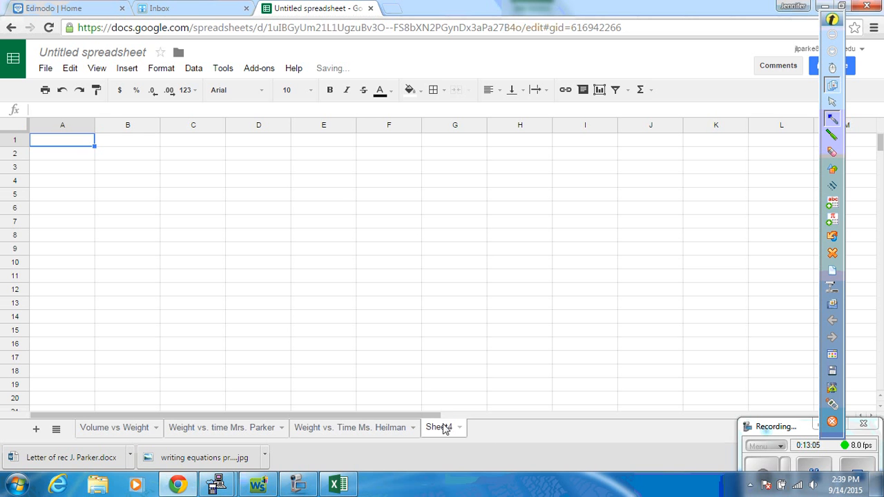
double_click(441, 427)
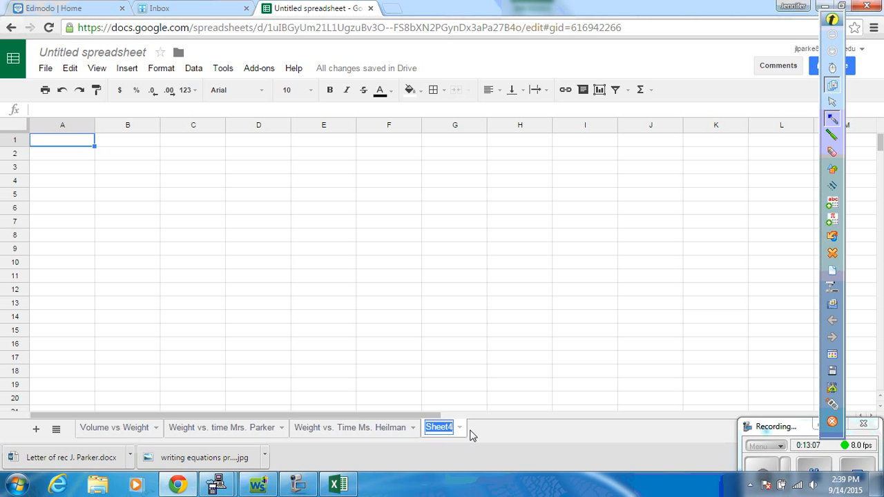
text(Weight vs.)
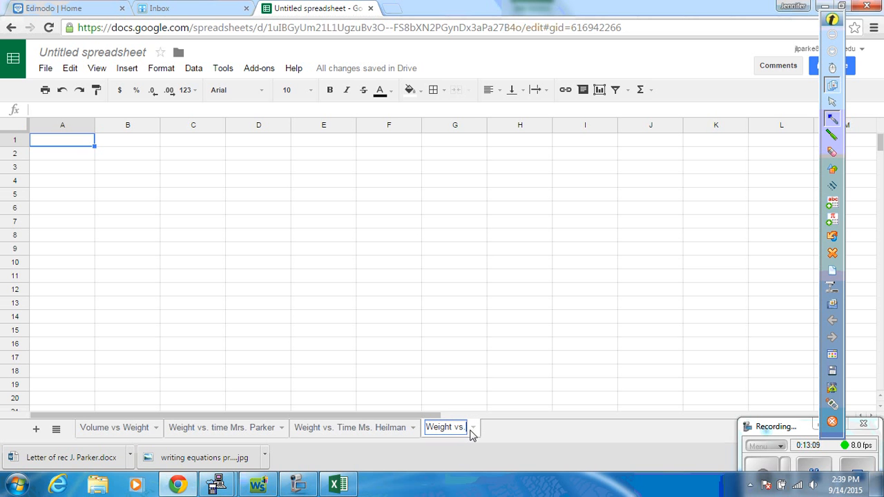
text( Time Who)
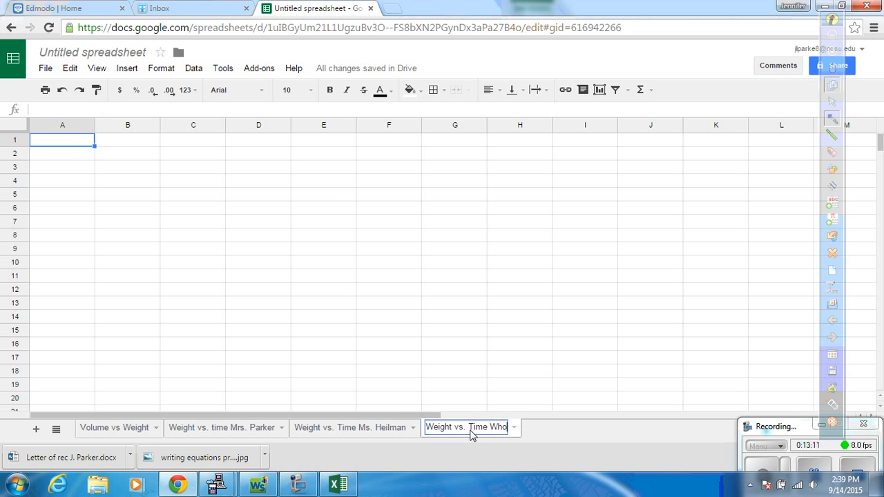
text(le Group)
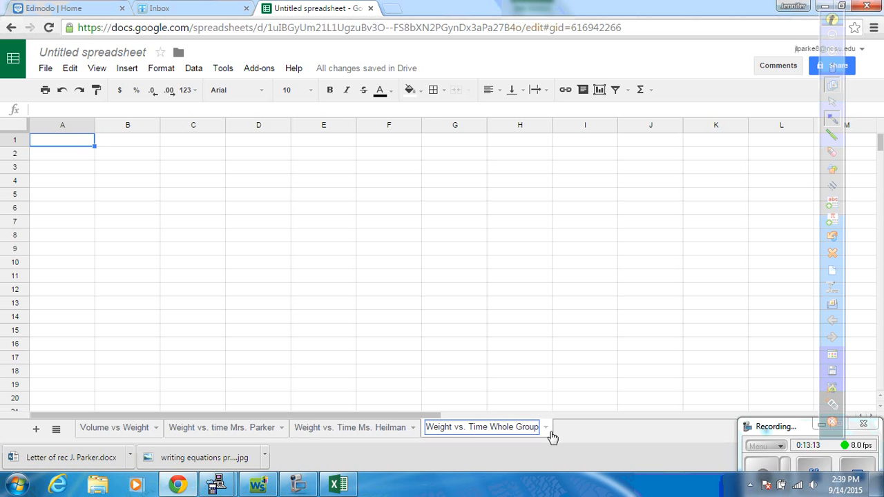
key(Return)
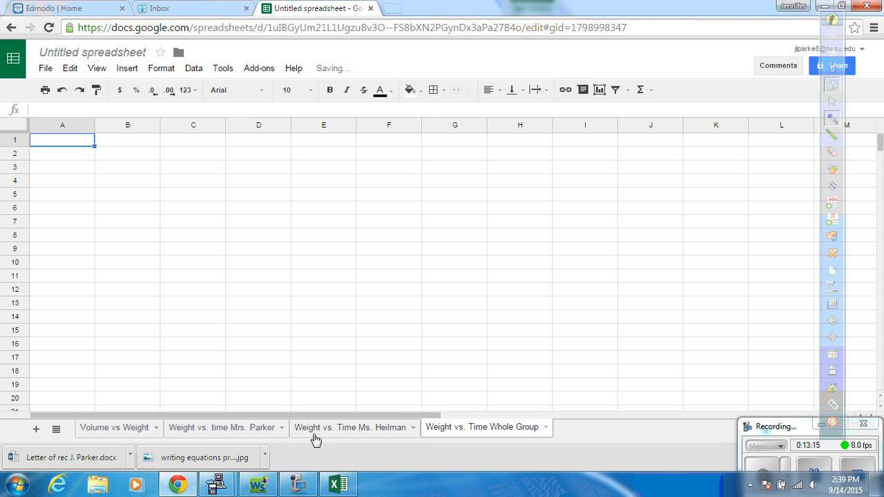
Step: On the "Volume vs Weight" sheet, enter the headers "Volume (mL)" in A1 and "Weight (lbs)" in B1
click(314, 434)
click(237, 432)
click(131, 428)
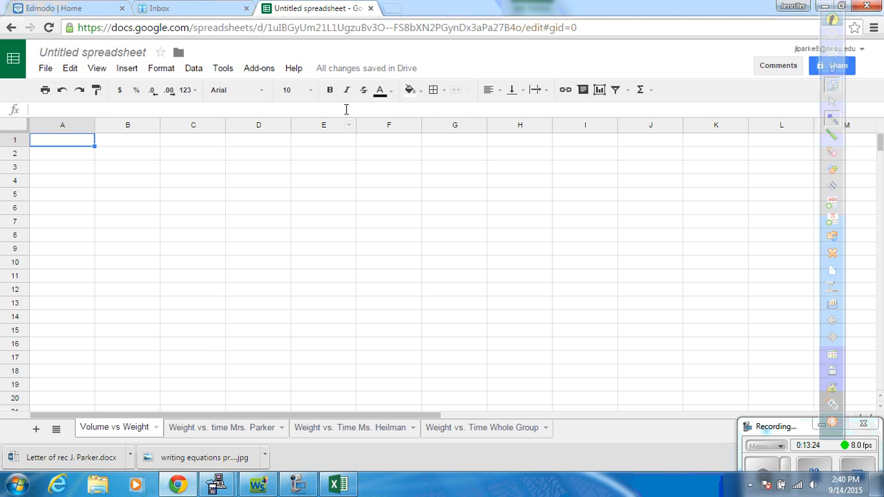
mouse_move(334, 72)
text(Volume)
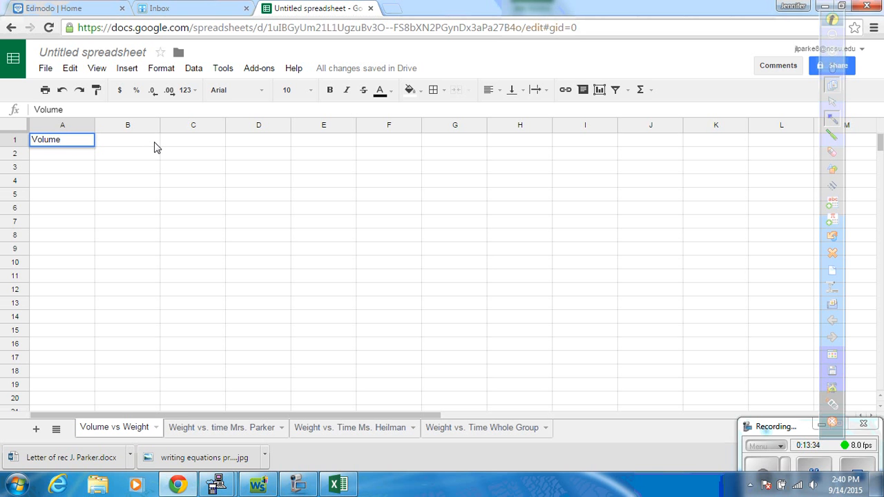
text( (mL))
click(156, 147)
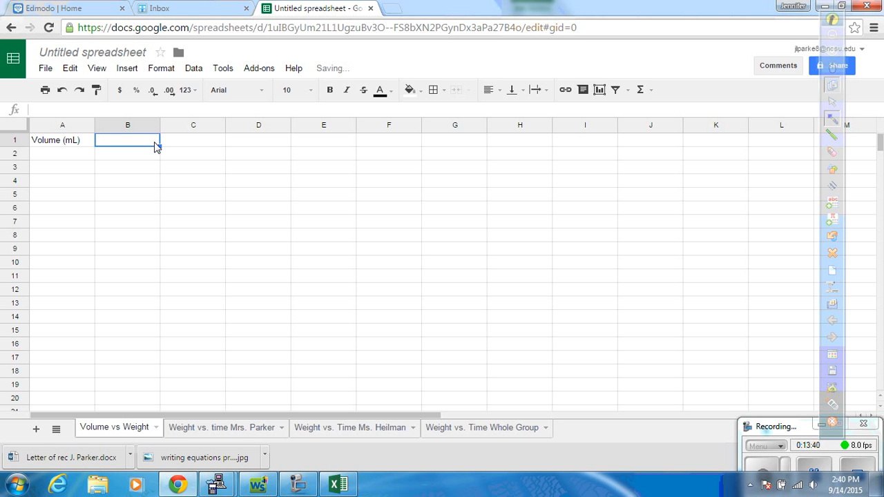
text(Weight )
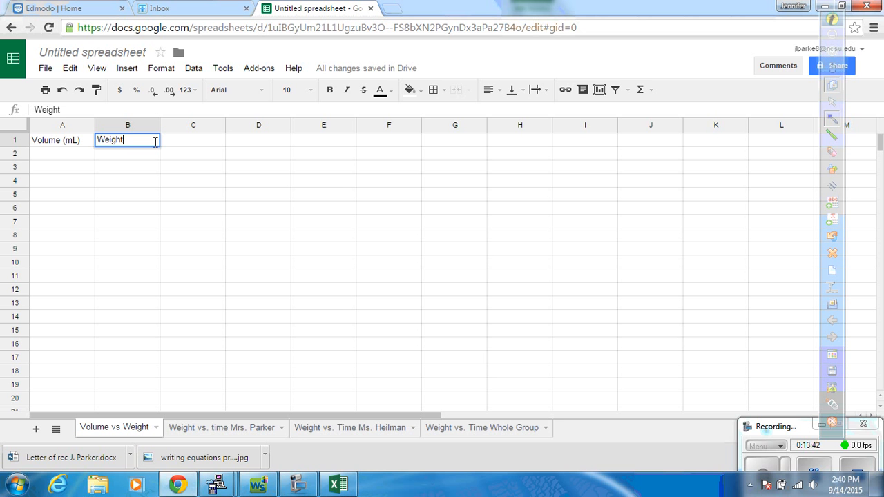
text((lbs))
Step: Fill rows 2 to 4 with the volume and weight pairs 2000 and 10, 3000 and 12, 5000 and 30
click(55, 158)
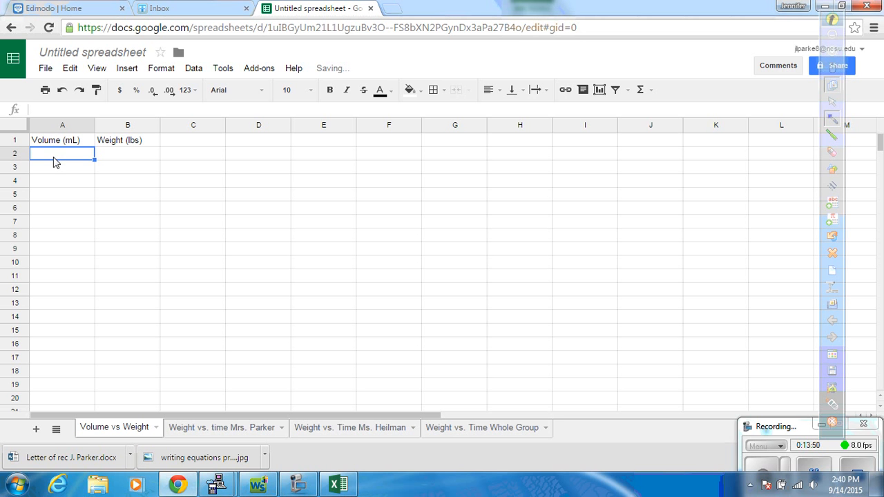
text(2000)
key(Tab)
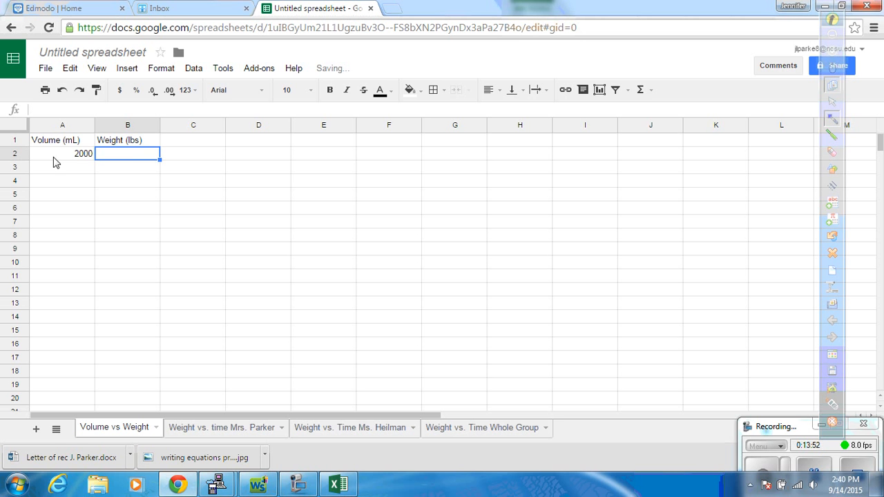
text(10)
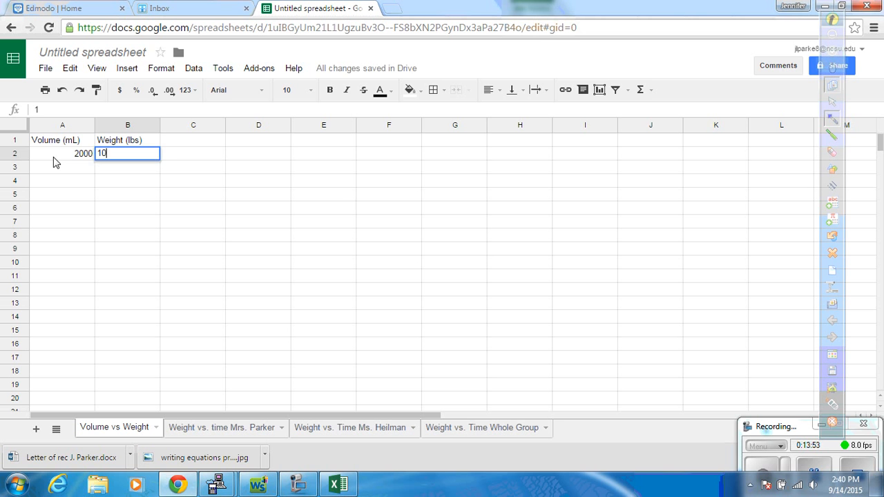
key(Return)
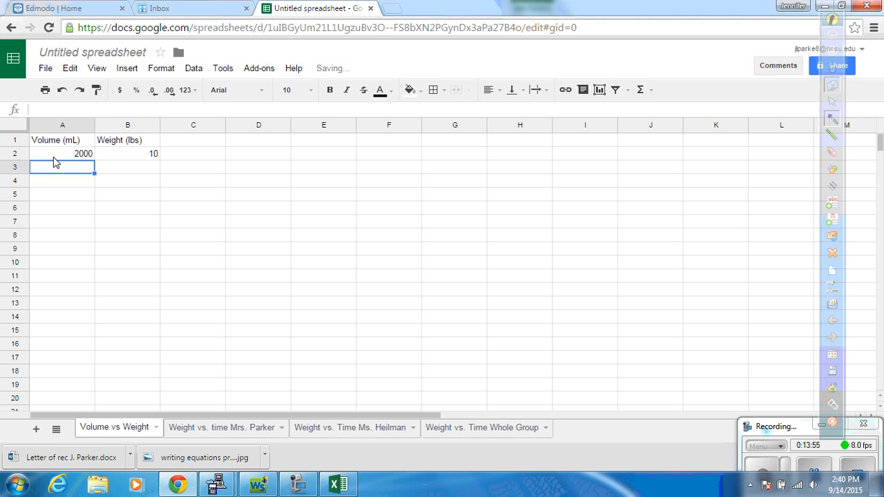
text(3000)
key(Tab)
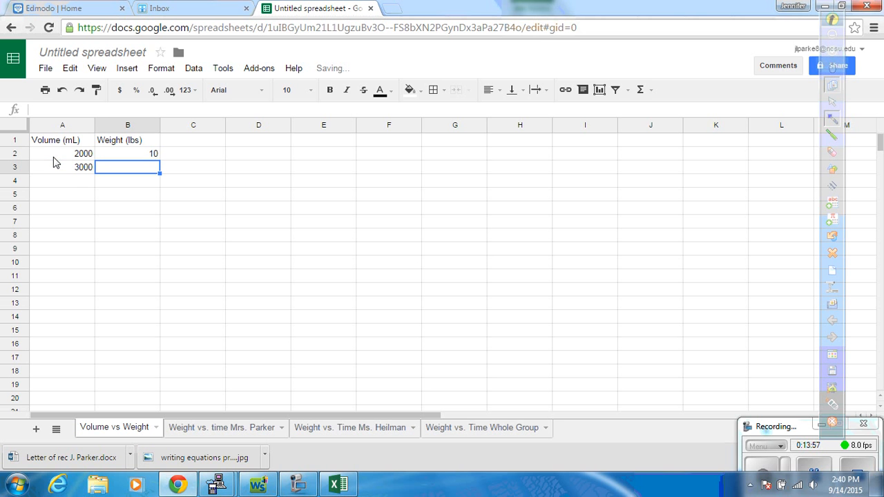
text(12)
key(Return)
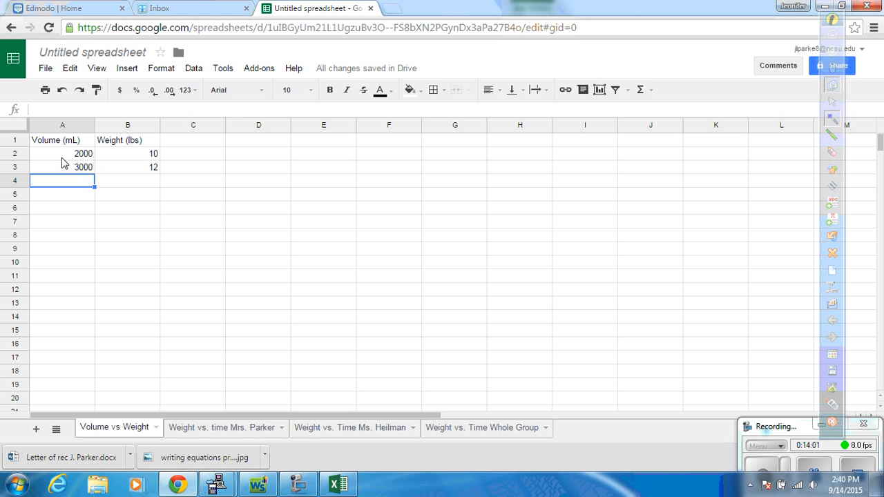
text(5000)
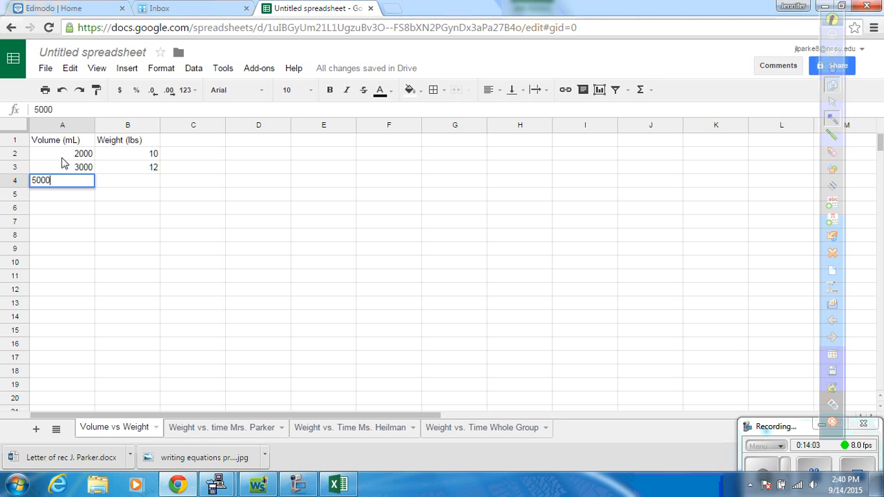
key(Tab)
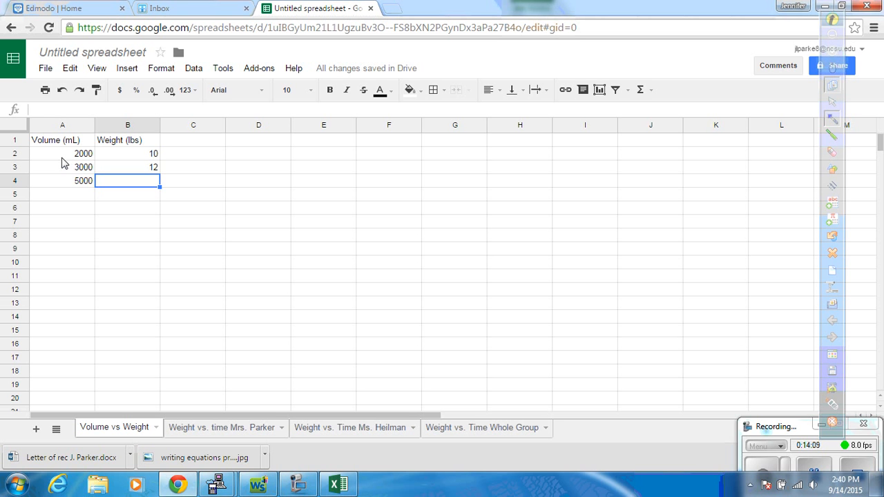
text(30)
key(Return)
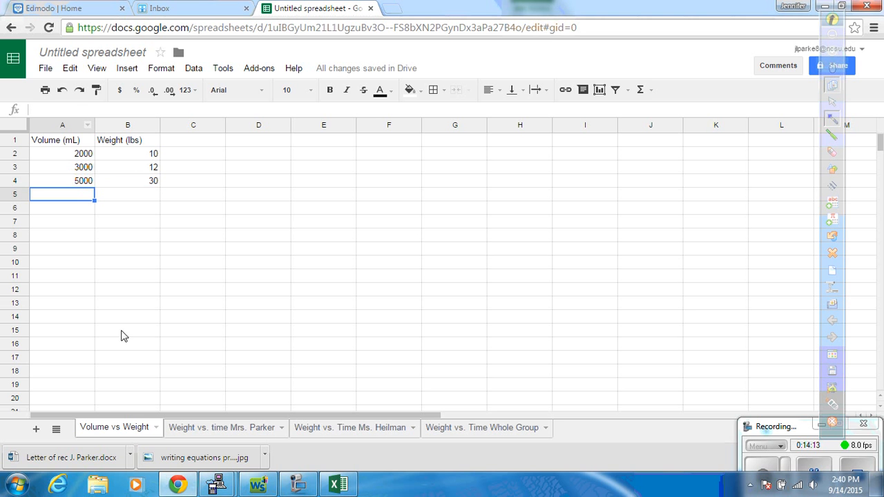
Step: On the first teacher's "Weight vs. time" sheet, enter the headers "Weight (lbs)" in A1 and "Time (minutes)" in B1
click(219, 427)
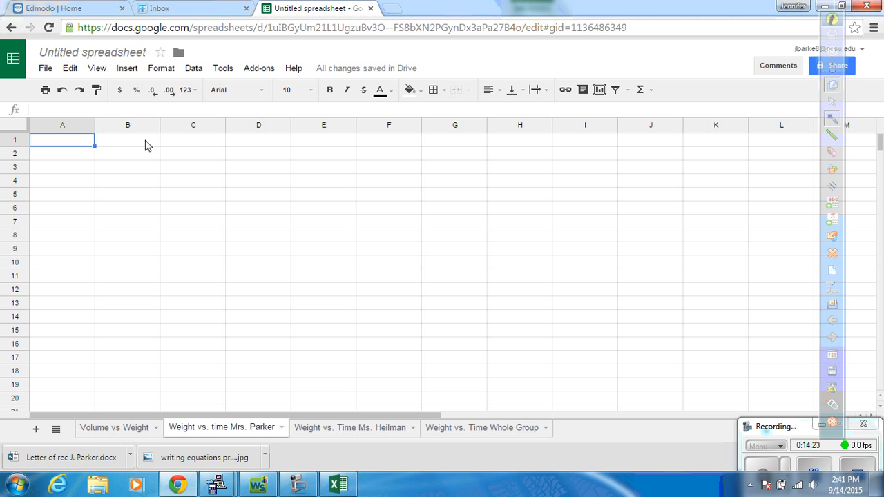
text(Weig)
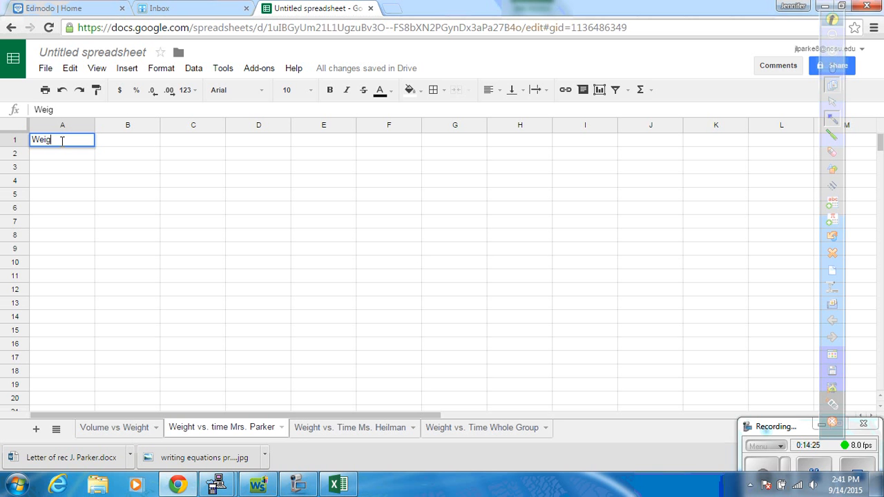
text(ht (lbs))
key(Tab)
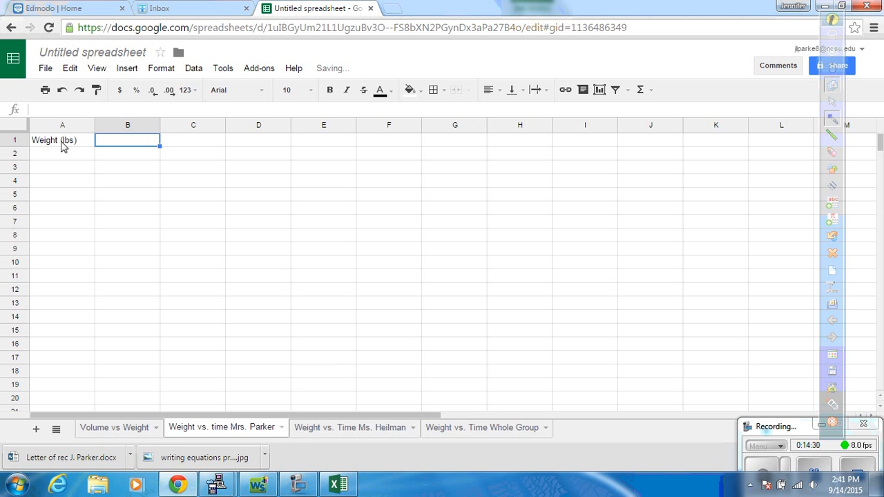
text(Time (minutes)
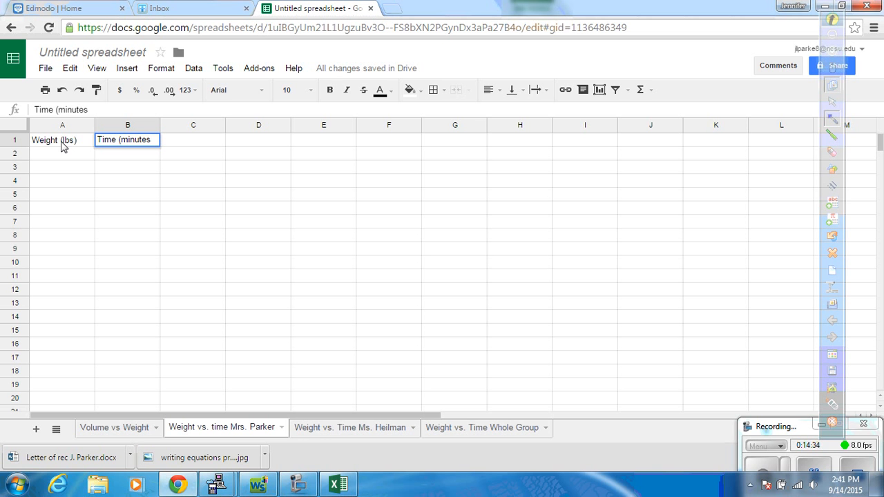
text())
Step: Enter 35 as the first weight in cell A2
click(55, 157)
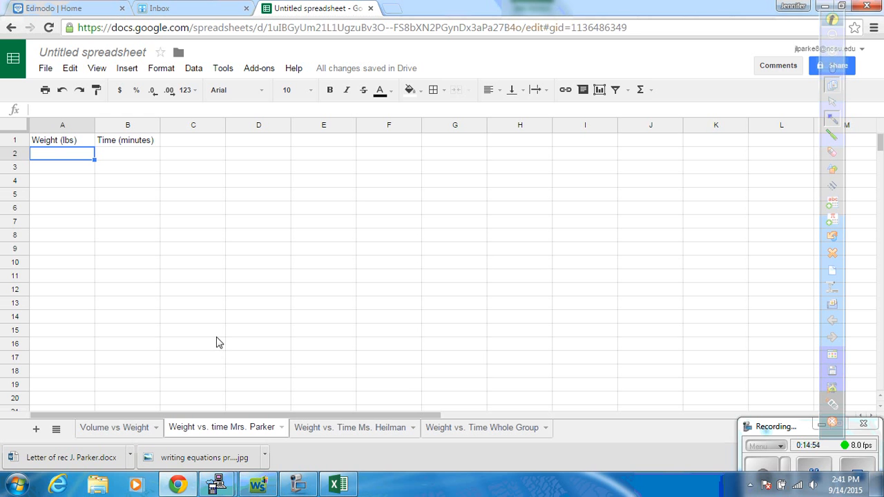
text(35)
key(Tab)
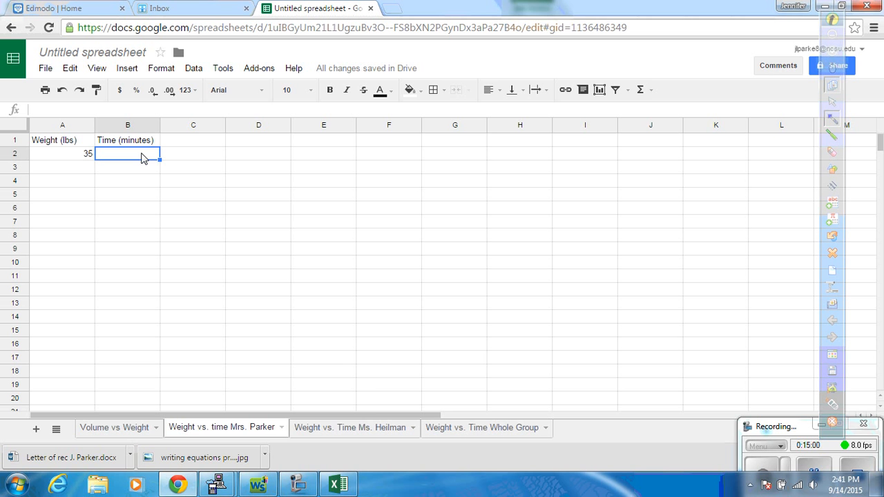
Step: Switch to the TI-83 Plus calculator and compute 8+38/60 to convert the first time to decimal minutes
click(216, 485)
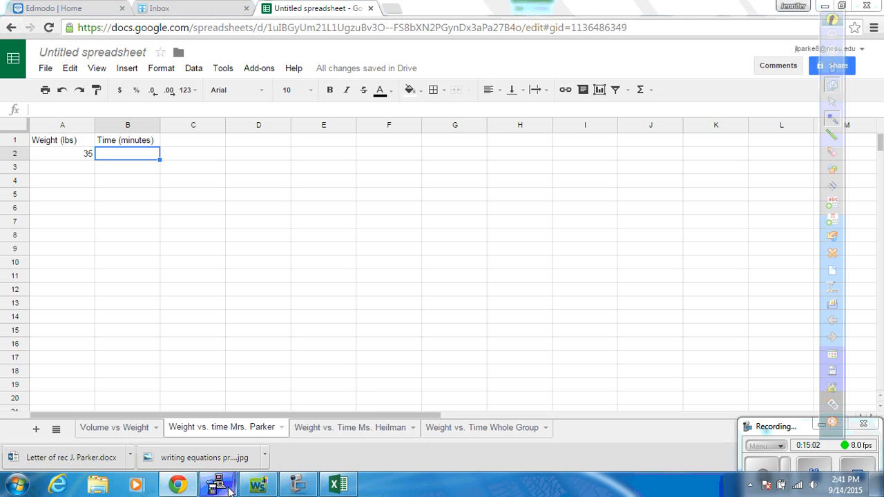
click(290, 423)
click(461, 338)
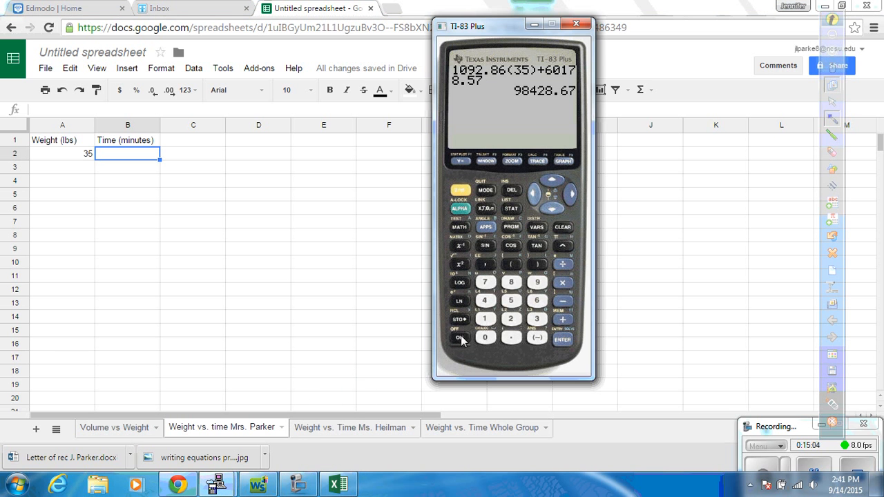
click(511, 282)
click(562, 320)
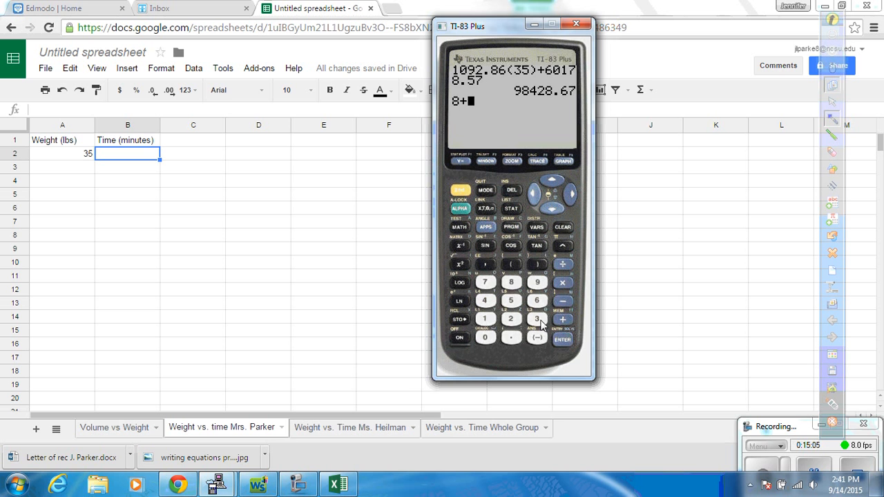
click(536, 319)
click(511, 282)
click(563, 264)
click(536, 300)
click(492, 338)
click(563, 339)
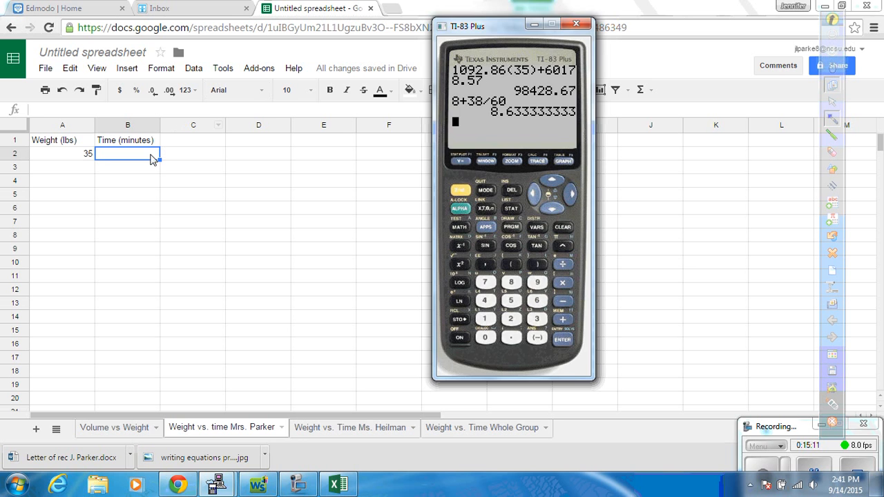
Step: Back in the Google Sheets spreadsheet, enter 8.63 as the time in B2 and 33 as the weight in A3
click(152, 157)
text(8.)
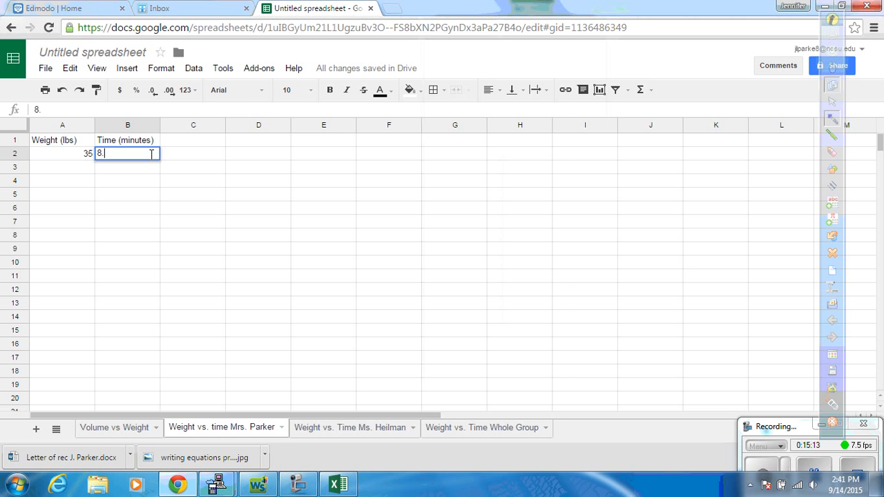
text(63)
key(Return)
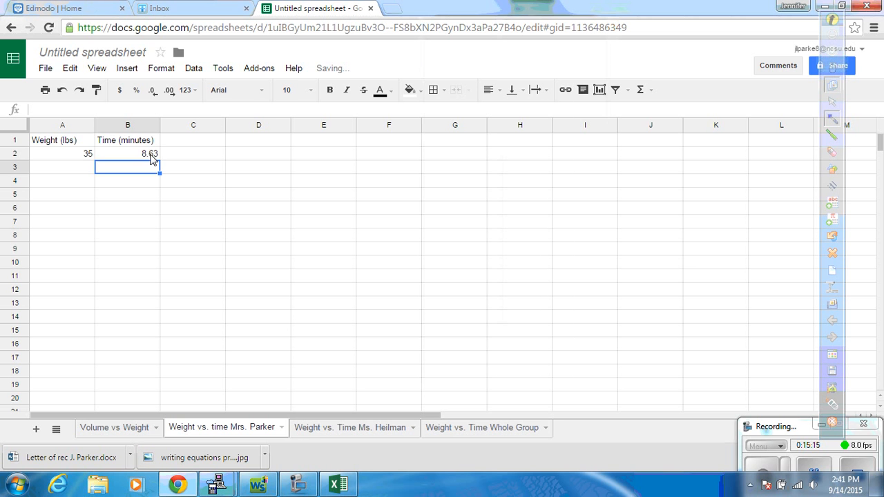
click(82, 172)
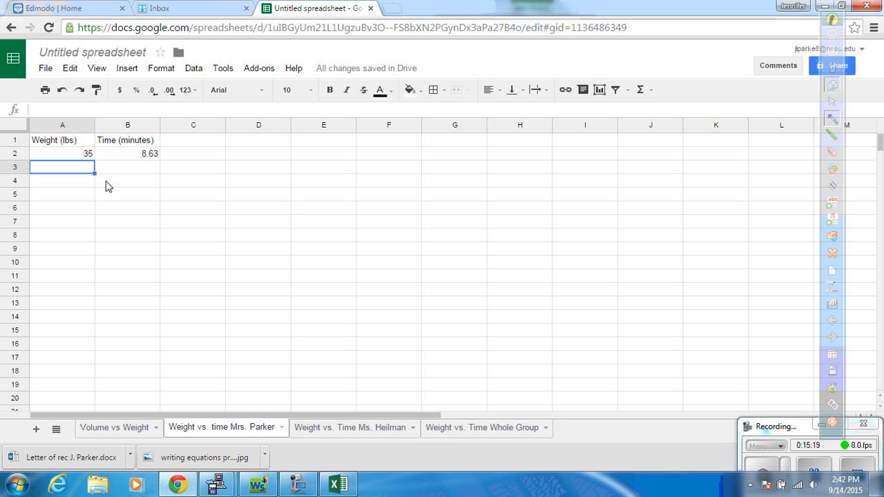
text(33)
key(Tab)
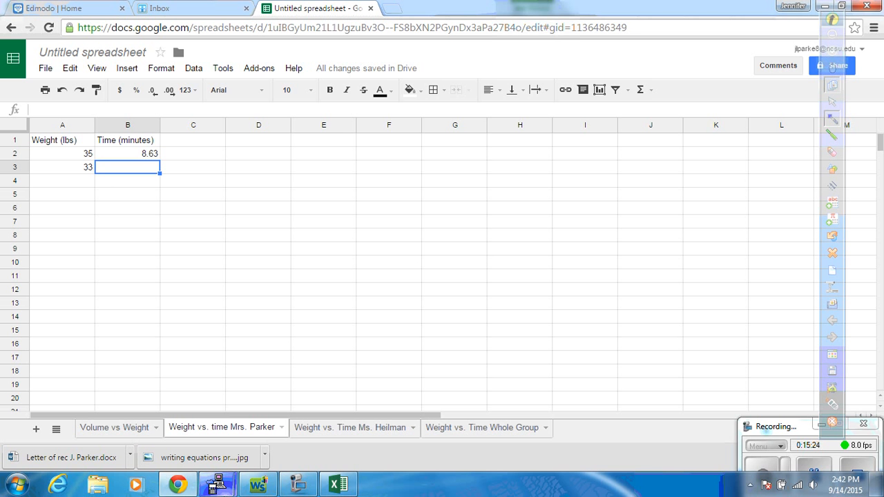
Step: Switch to the TI-83 Plus calculator and compute 7+45/60 for the second time in decimal minutes
click(218, 483)
click(484, 300)
click(511, 300)
click(562, 264)
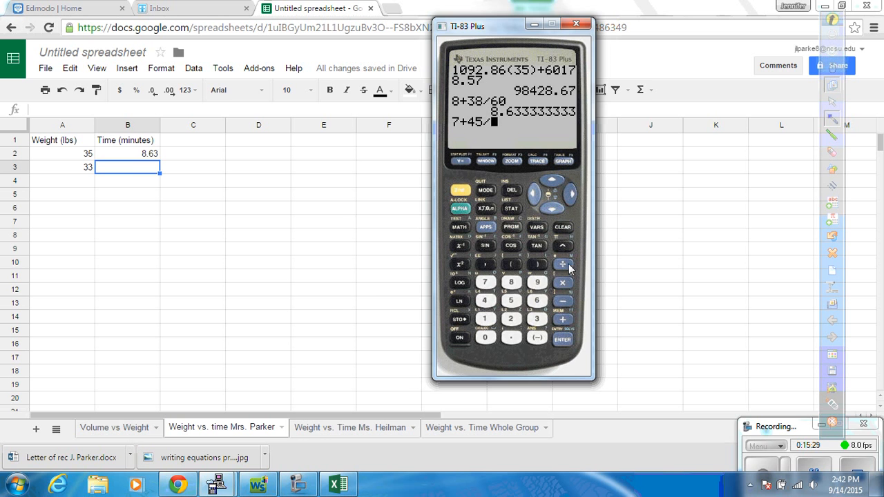
click(537, 300)
click(485, 337)
click(562, 339)
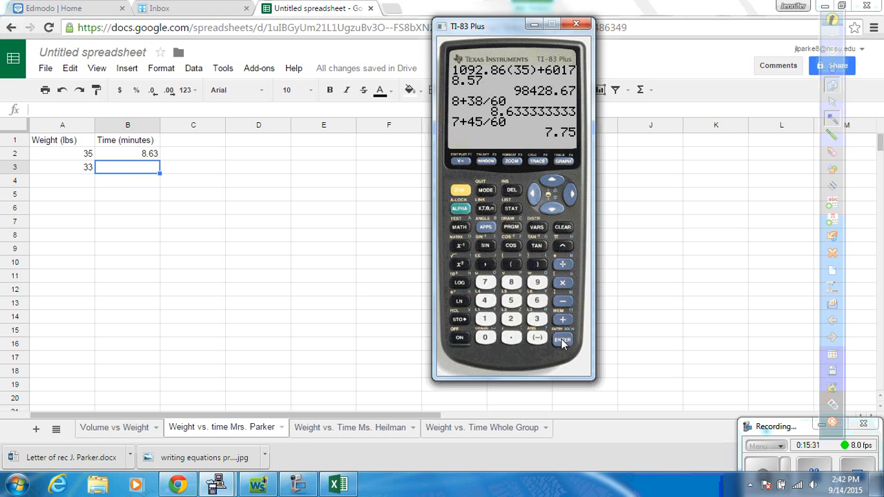
Step: Back in the Google Sheets spreadsheet, enter 7.75 in B3 and 19 in A4, and start the time in B4 with 6
click(141, 171)
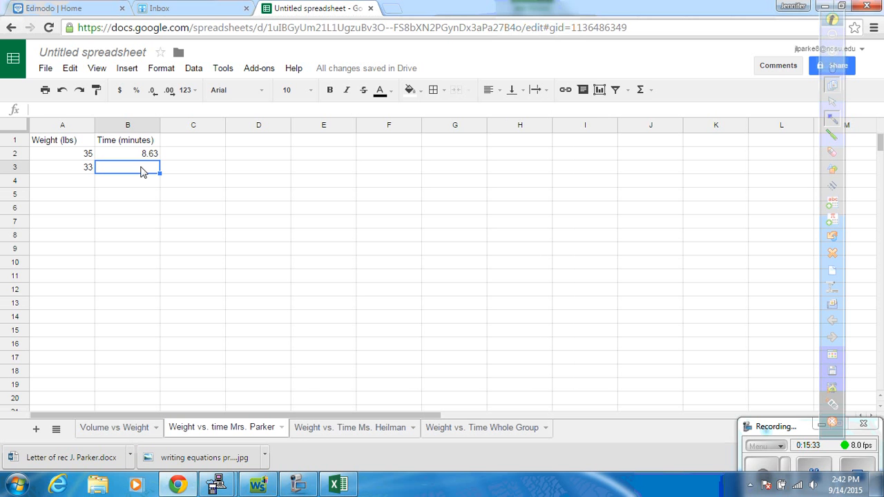
text(7.75)
key(Return)
click(83, 184)
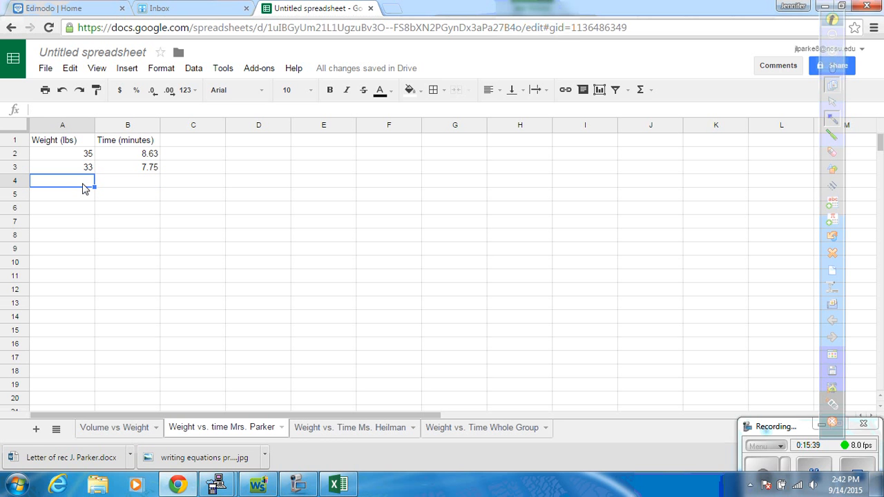
text(19)
key(Tab)
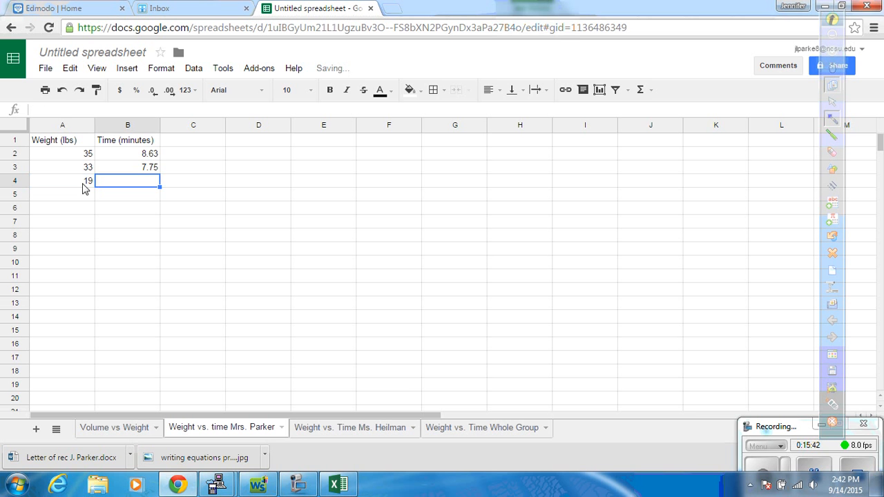
text(6)
Step: Switch to the TI-83 Plus calculator and compute 6+28/60 for the third time in decimal minutes
mouse_move(217, 485)
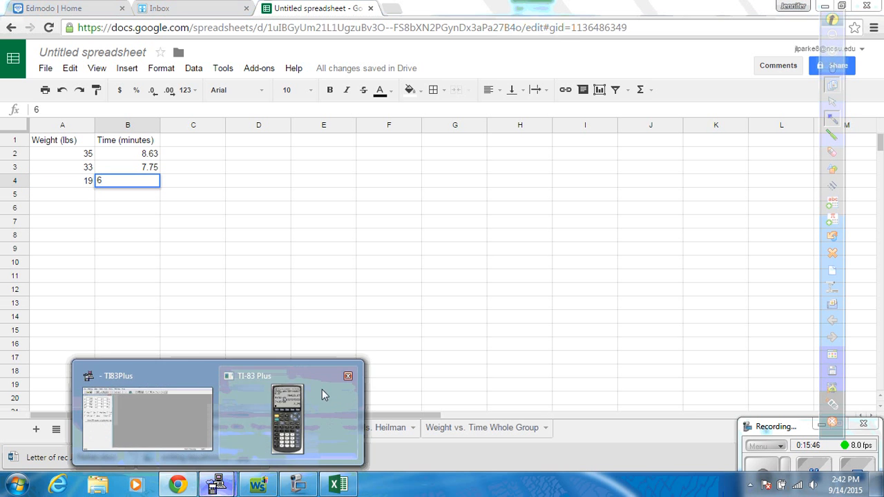
click(322, 389)
click(537, 301)
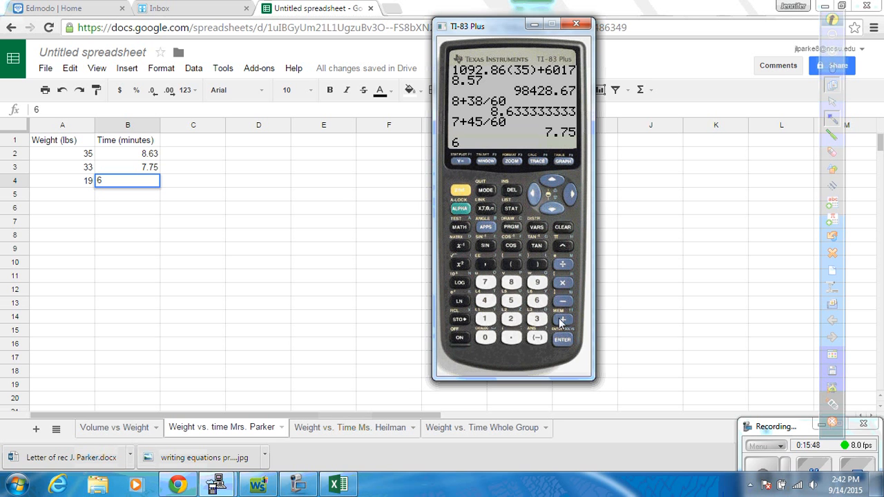
click(561, 320)
click(511, 319)
click(511, 282)
click(561, 264)
click(536, 300)
click(484, 337)
click(562, 339)
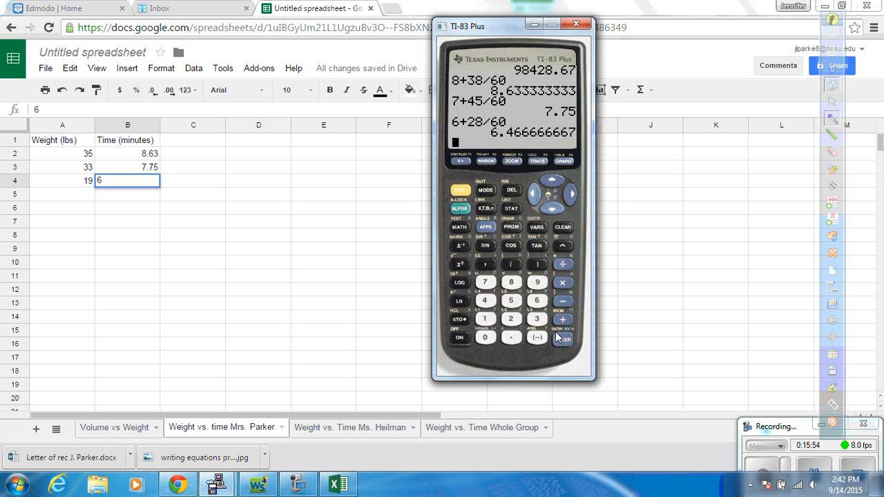
Step: Back in the Google Sheets spreadsheet, enter 6.47 as the time in B4 and 27 as the weight in A5
key(period)
double_click(158, 180)
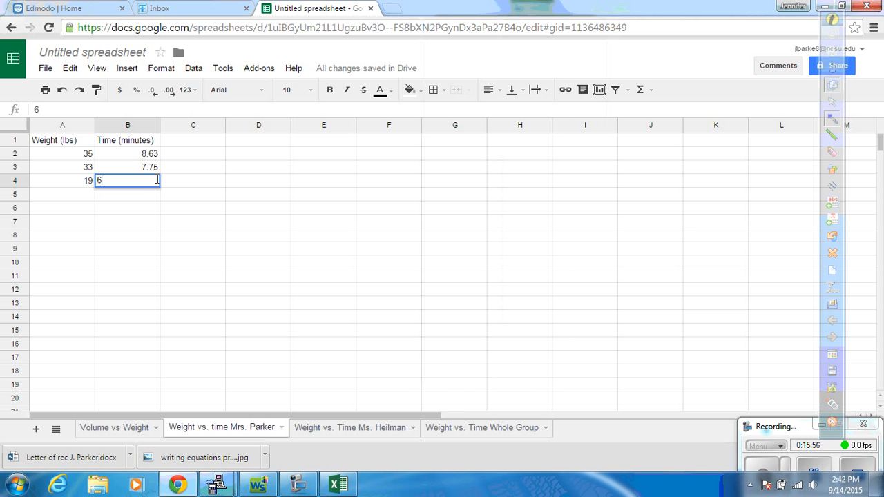
text(6.47)
key(Return)
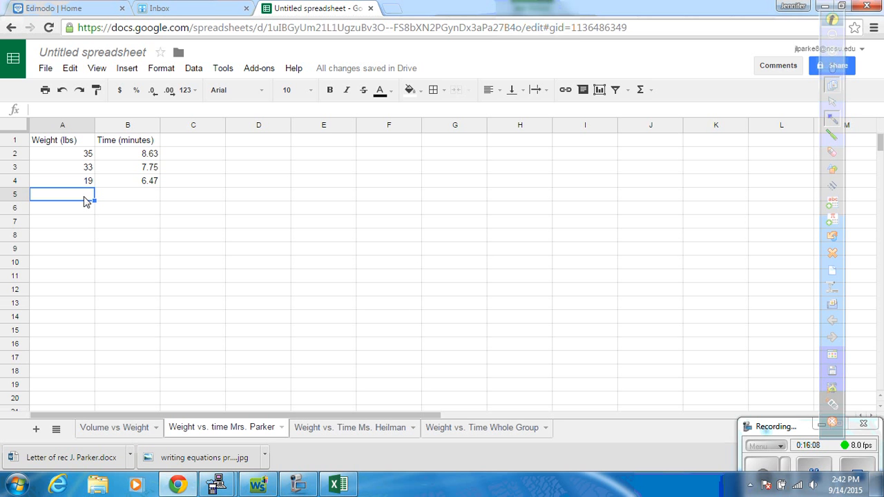
text(27)
click(142, 201)
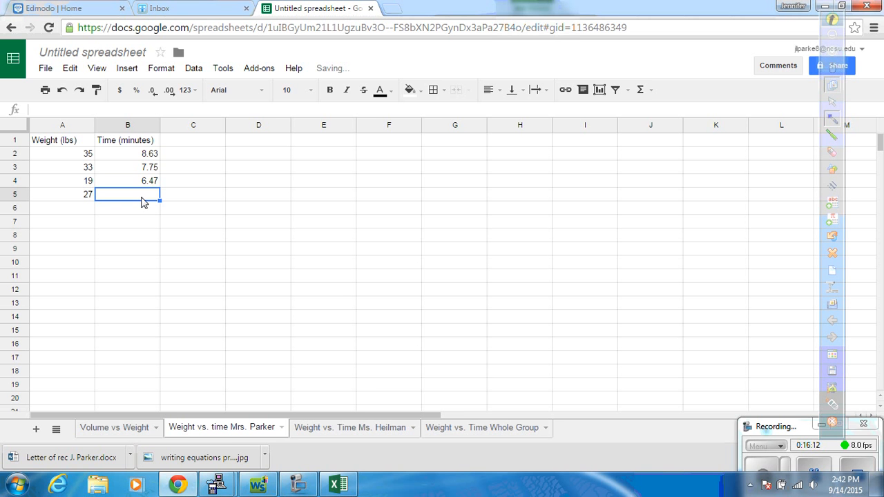
Step: Switch to the TI-83 Plus calculator, try to enter the fourth time's conversion, and clear the calculator screen
mouse_move(243, 484)
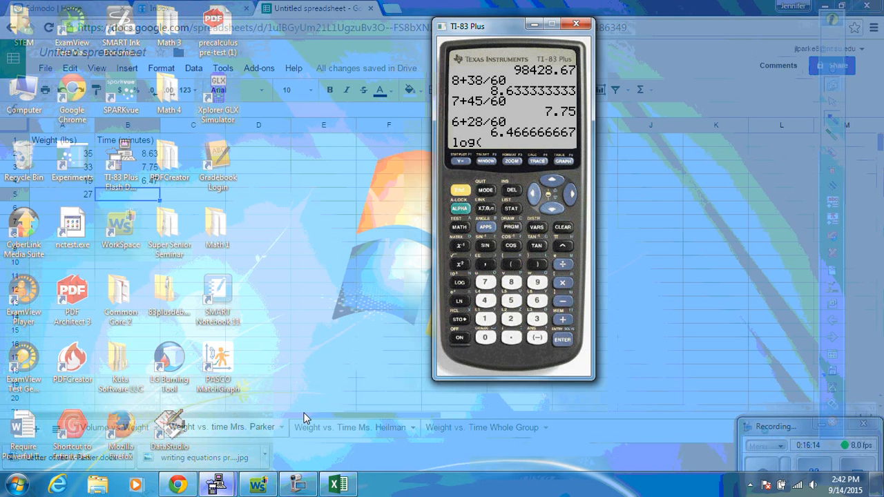
click(287, 421)
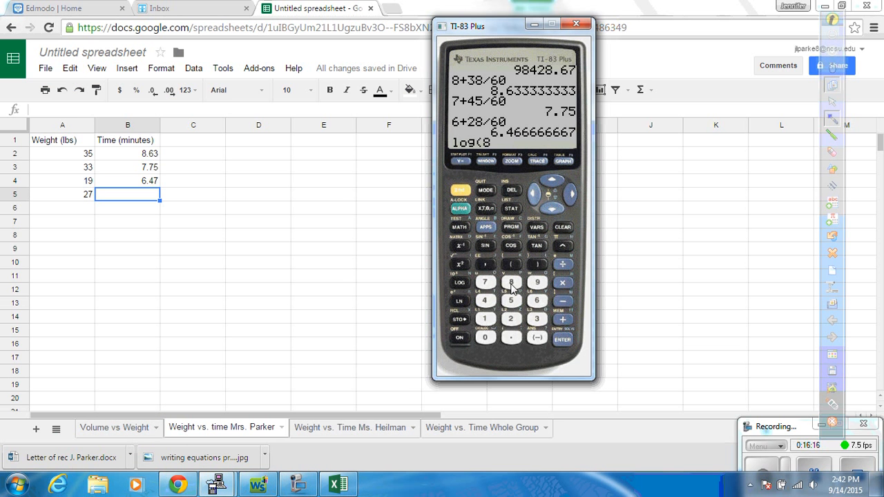
click(562, 318)
click(484, 300)
click(537, 282)
click(562, 266)
double_click(563, 226)
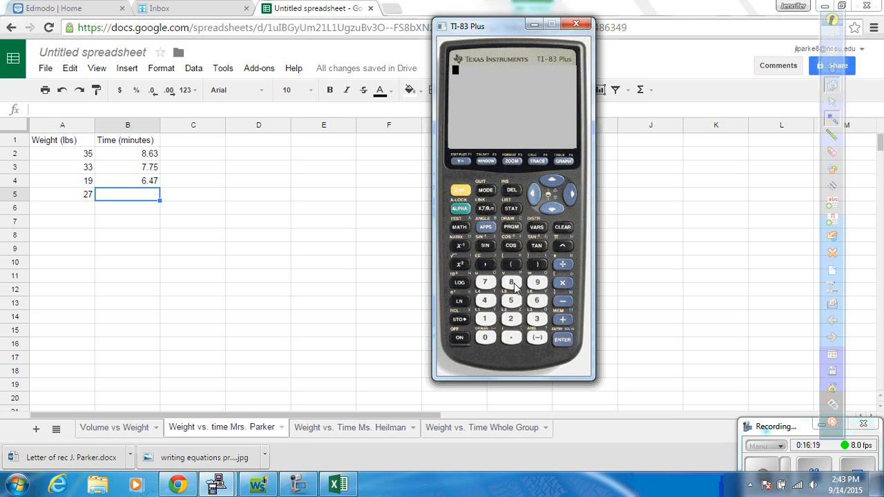
Step: Compute 8+49/60 on the calculator for the fourth time in decimal minutes
click(511, 282)
click(562, 318)
click(484, 300)
click(537, 281)
click(562, 266)
click(537, 300)
click(485, 336)
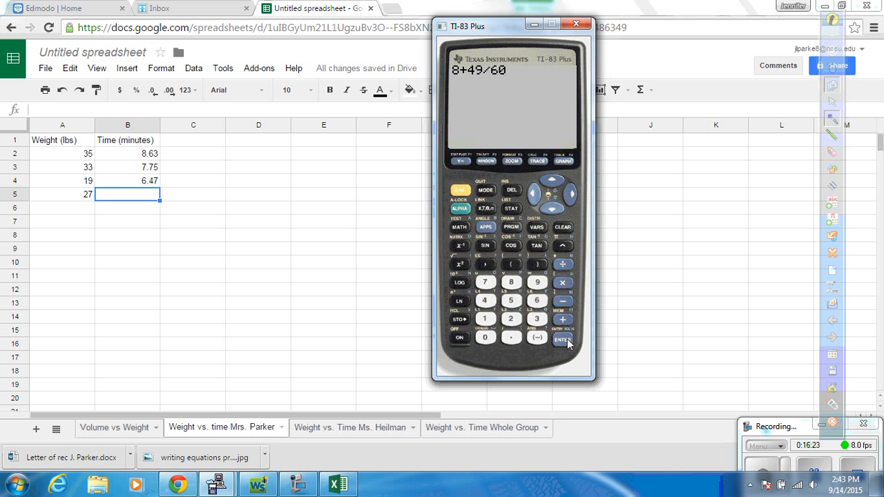
click(567, 343)
Step: Back in the Google Sheets spreadsheet, enter 8.82 as the time in B5 and 11 as the weight in A6
click(141, 197)
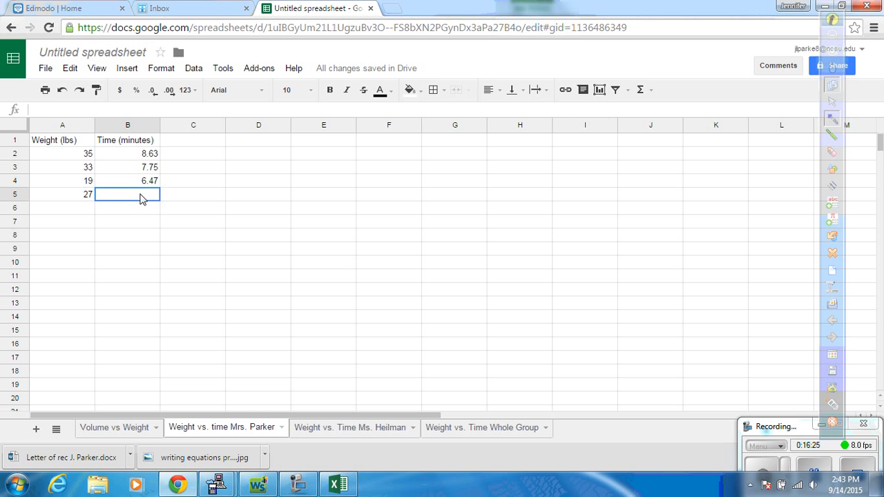
text(8.82)
click(92, 211)
text(11)
click(135, 211)
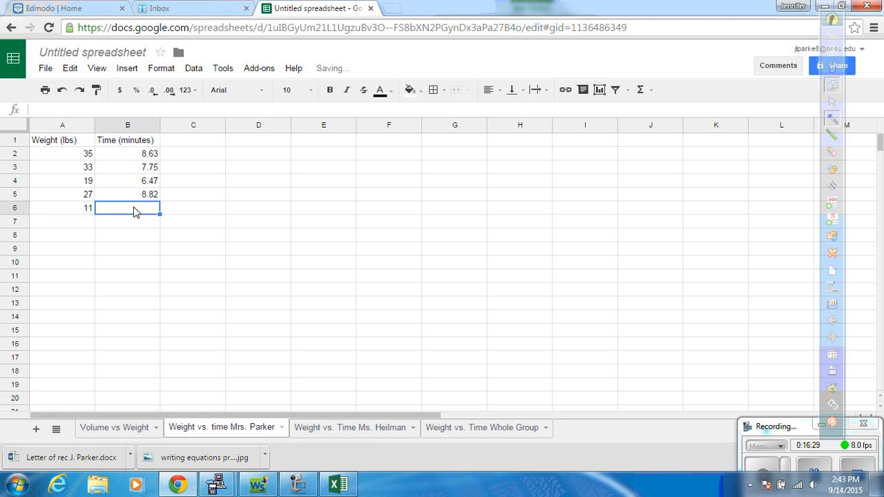
Step: Switch to the TI-83 Plus calculator and compute 4+34/60 for the fifth time in decimal minutes
mouse_move(216, 484)
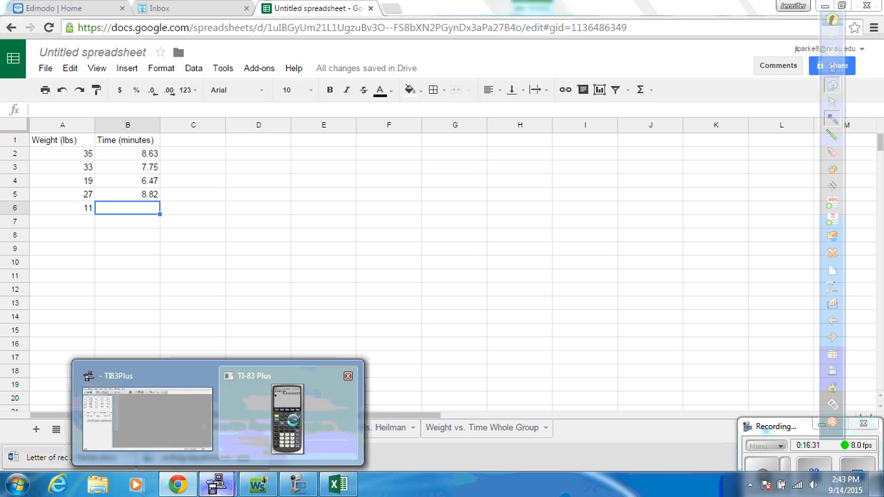
click(296, 407)
click(484, 304)
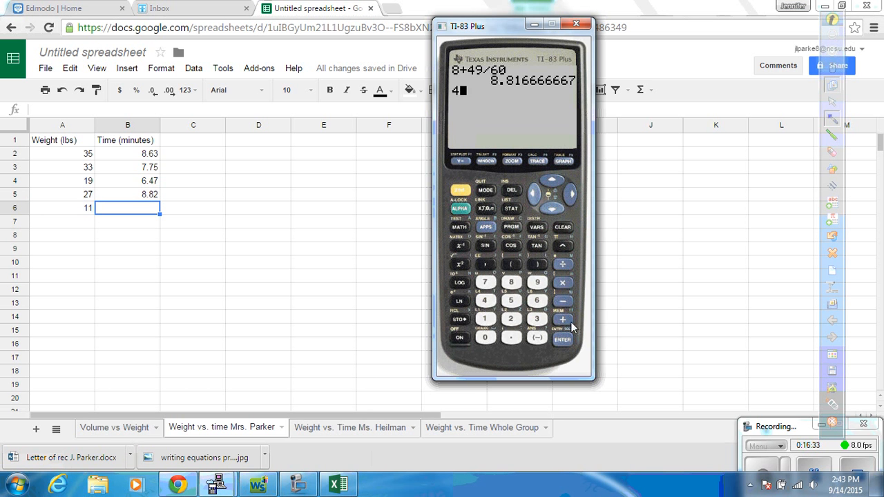
click(568, 322)
click(537, 321)
click(492, 304)
click(562, 265)
click(541, 304)
click(485, 339)
click(562, 340)
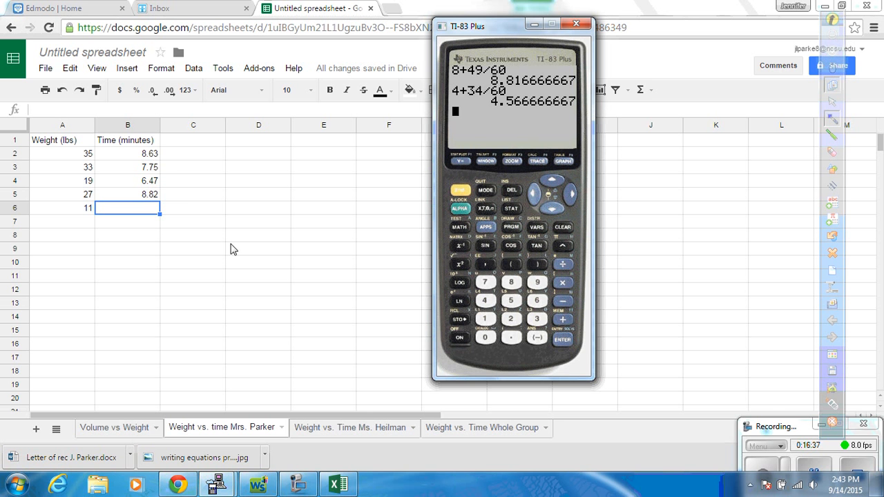
Step: Back in the Google Sheets spreadsheet, enter 4.57 as the time in B6
text(4log(57)
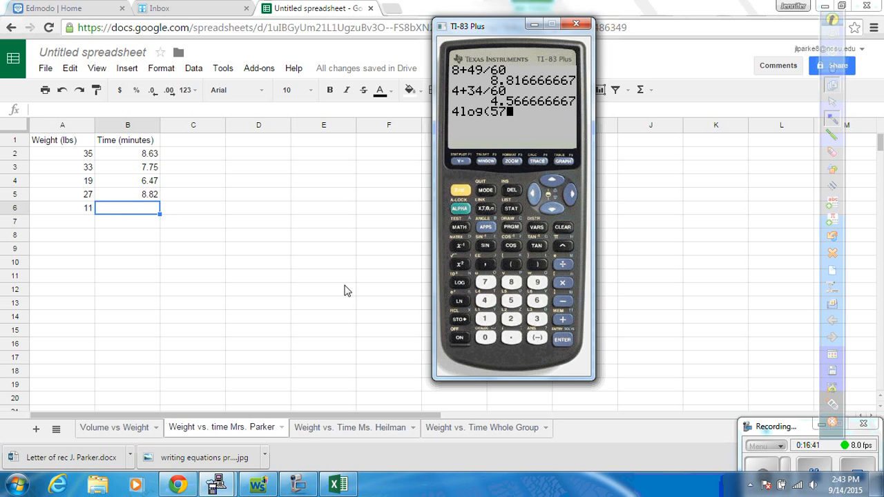
click(128, 213)
double_click(128, 210)
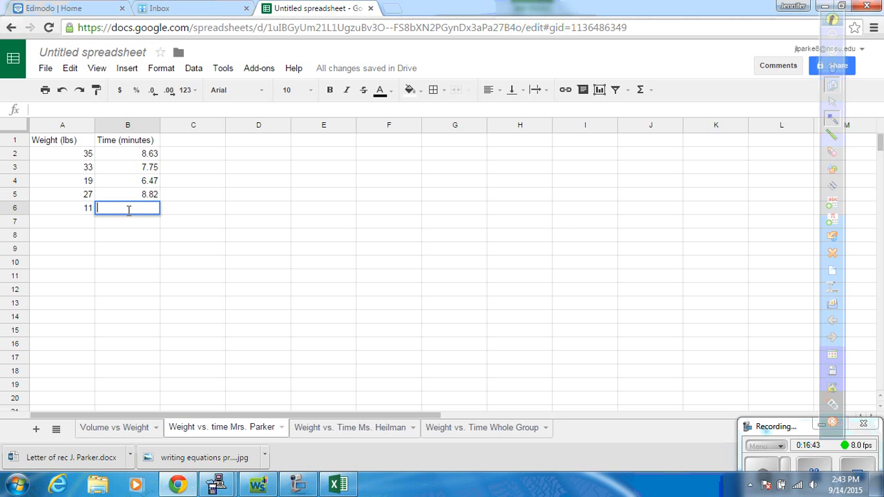
text(4.57)
key(Return)
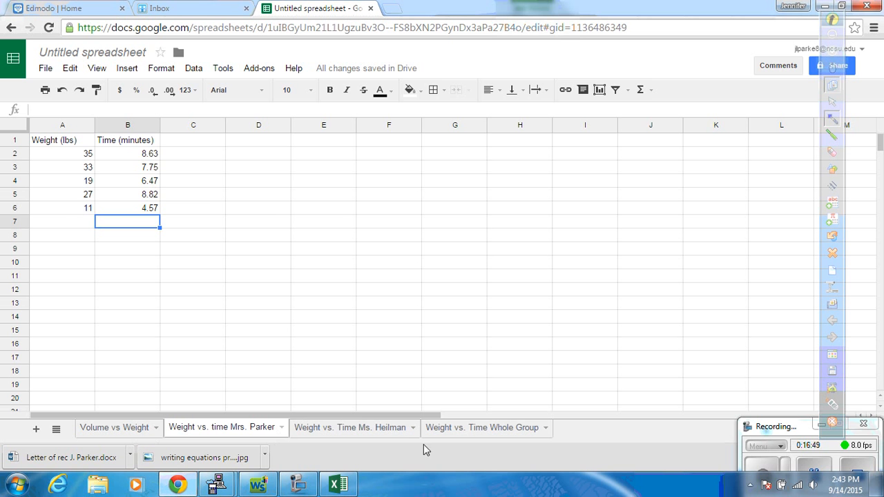
click(478, 432)
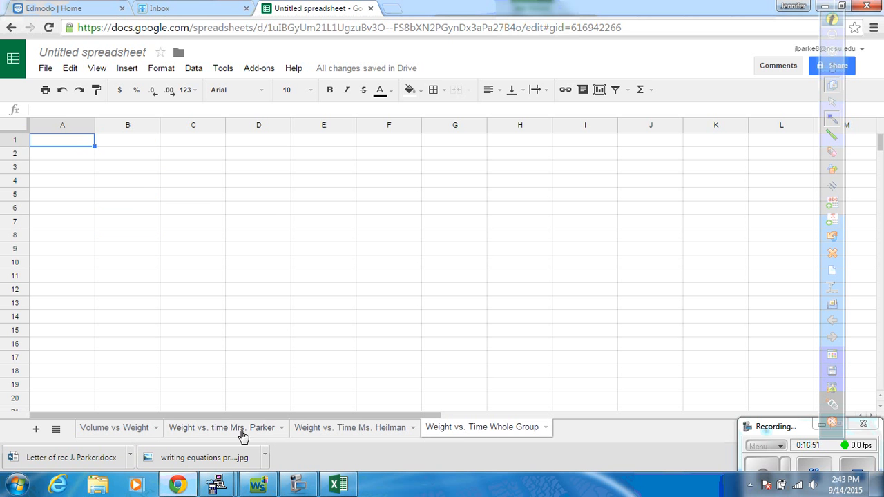
click(216, 432)
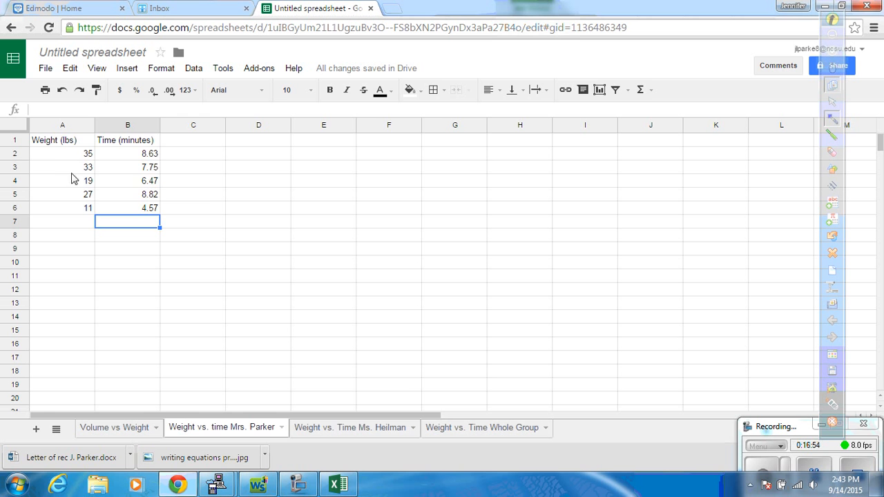
click(373, 428)
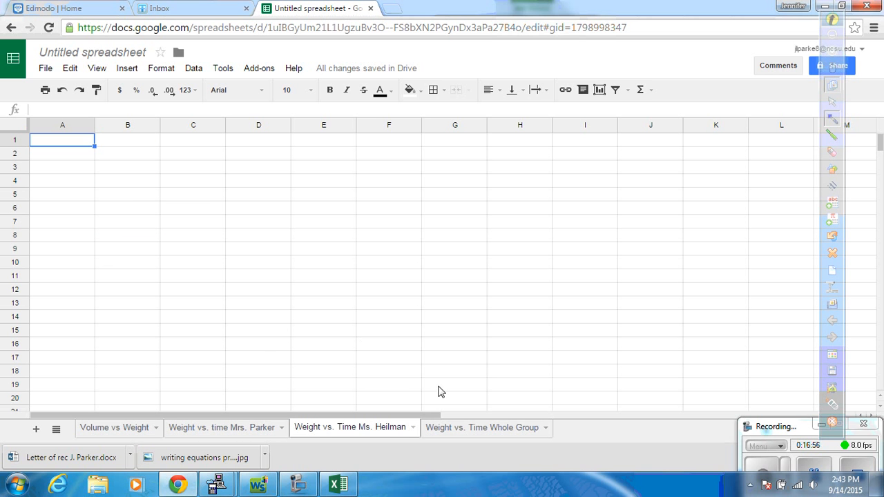
click(452, 430)
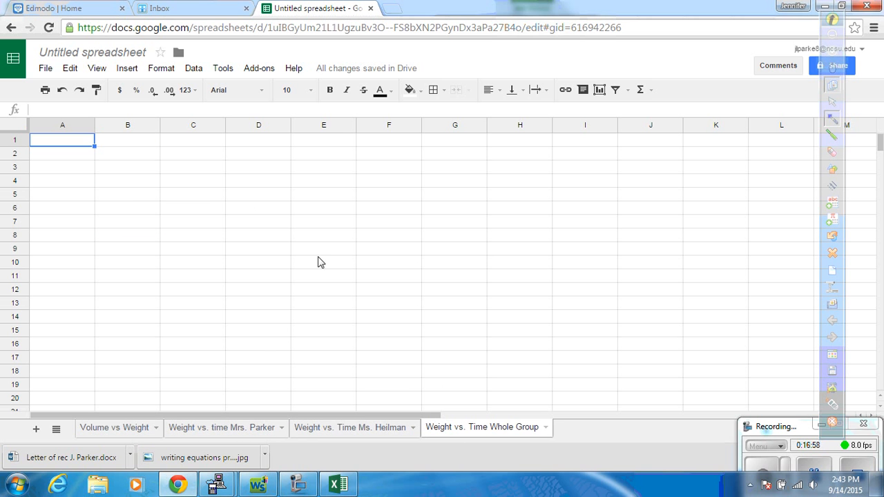
click(206, 429)
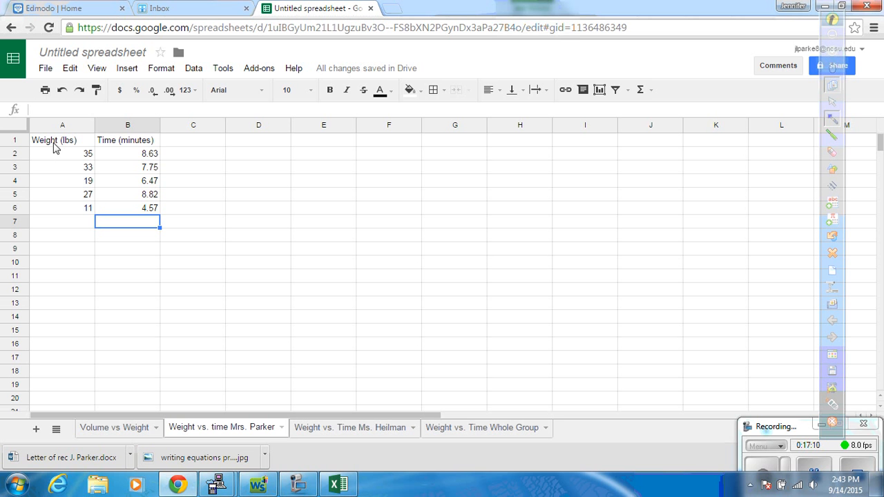
Step: Start a chart from the weight and time data in A1:B6 and set its type to scatter
drag(54, 144, 130, 213)
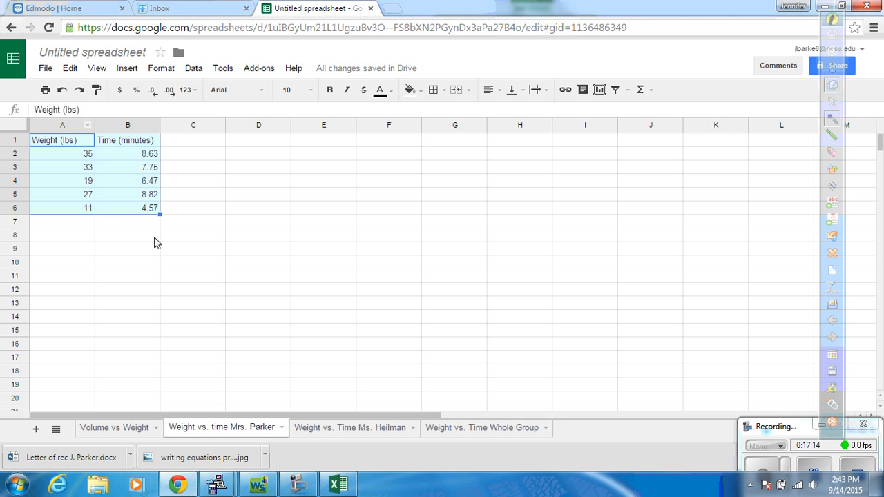
click(600, 90)
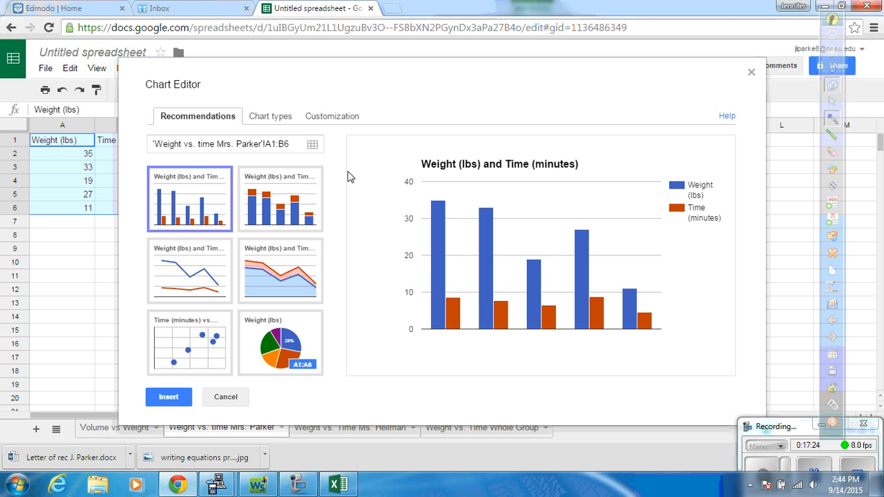
click(283, 118)
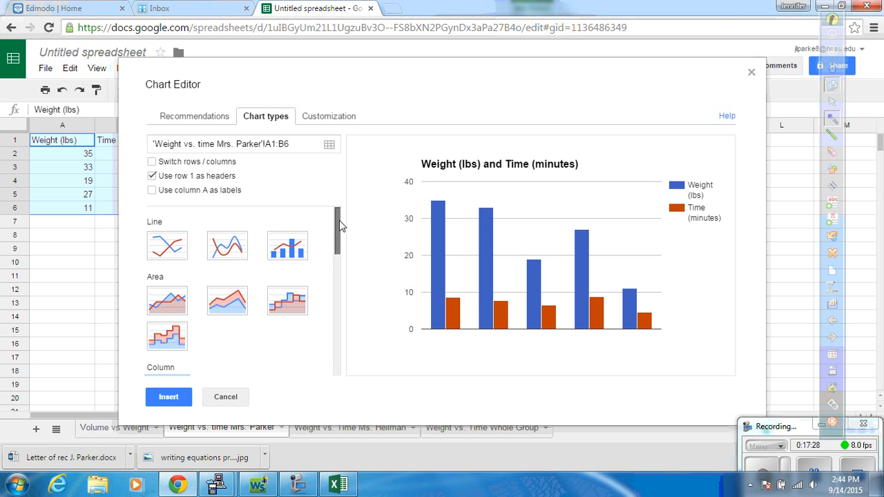
drag(339, 220, 337, 297)
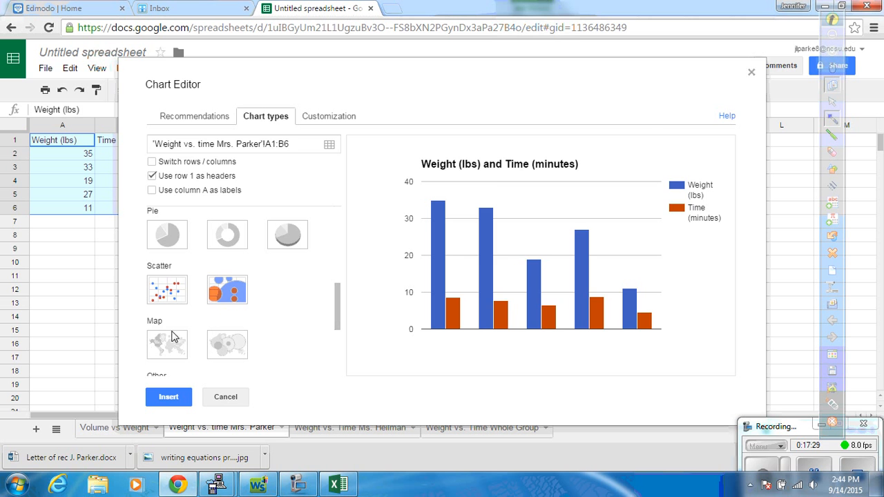
click(174, 293)
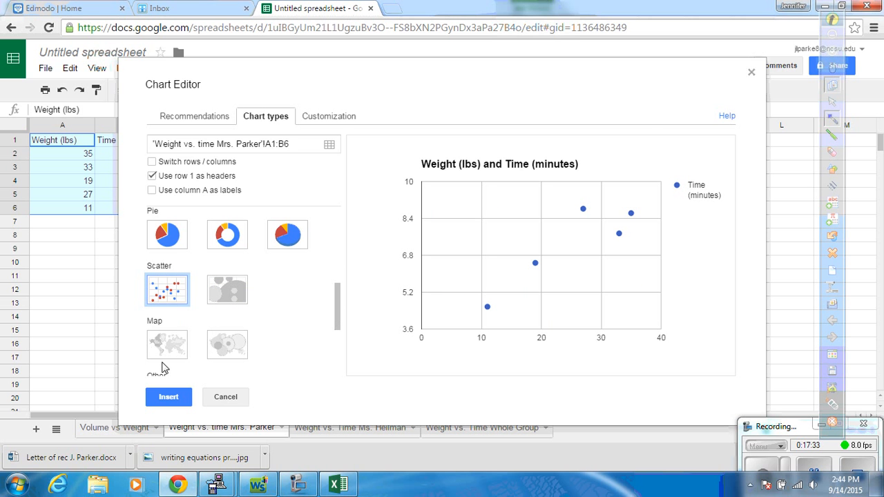
Step: Title the scatter chart "Weight vs. Time" followed by the teacher's name, and set the legend to None
click(341, 122)
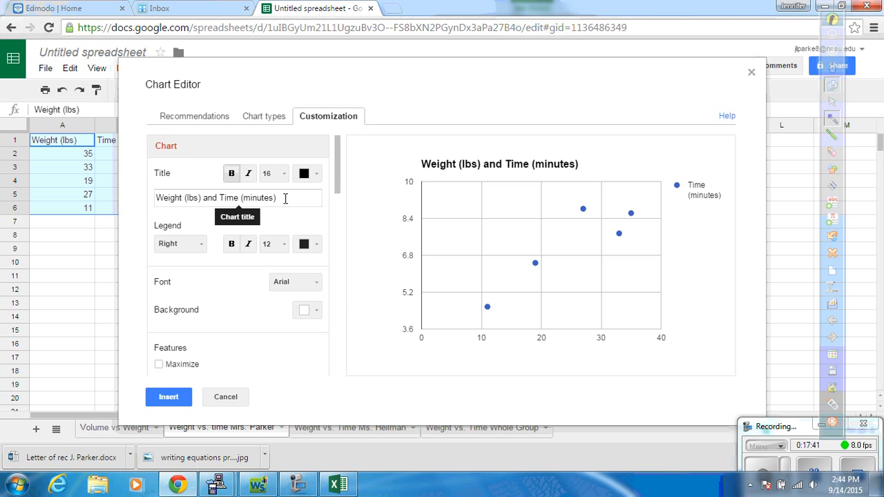
drag(284, 198, 148, 198)
text(Weight vs. Time Mrs. Parker)
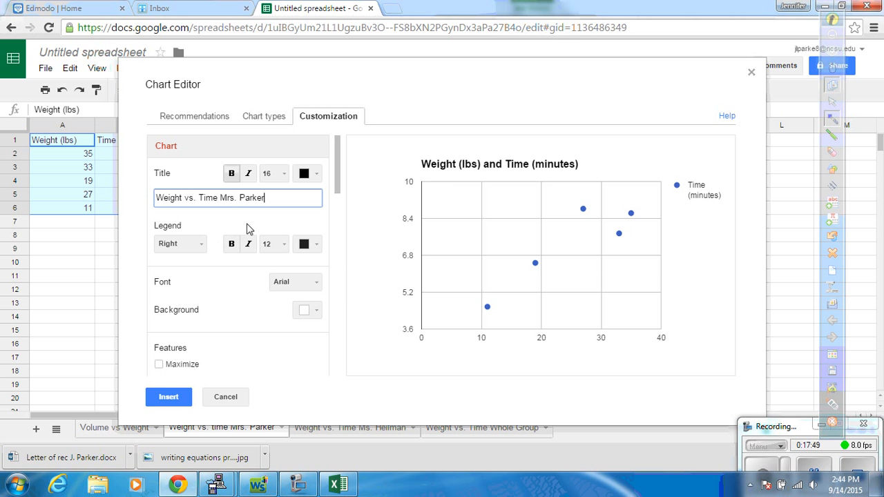
click(202, 246)
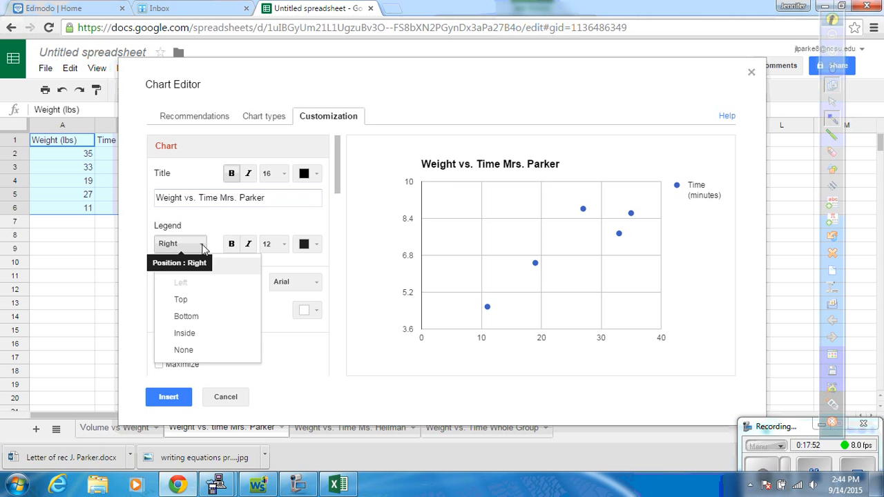
click(206, 352)
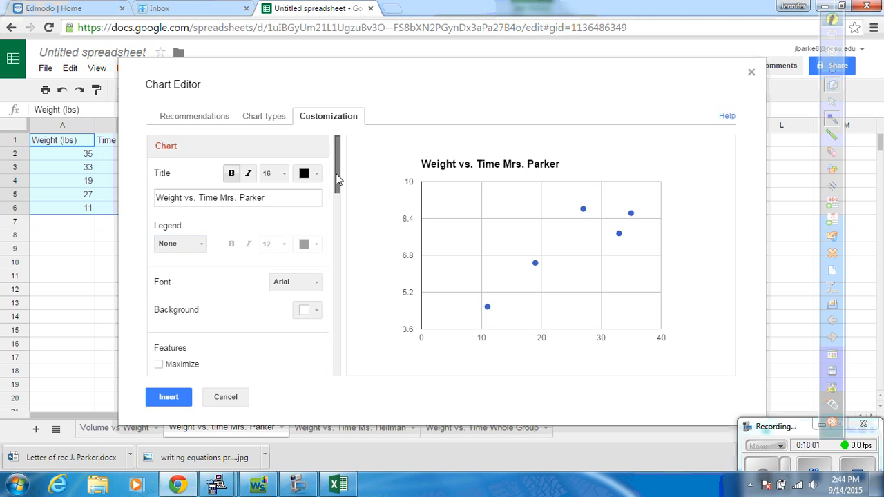
Step: Title the chart's horizontal axis "Weight (lbs)" and its left vertical axis "Time (min)"
drag(335, 173, 341, 237)
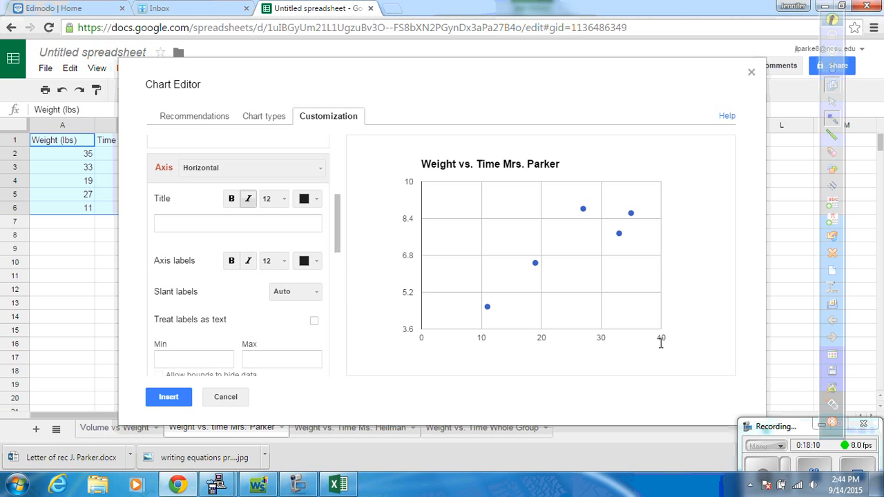
click(209, 220)
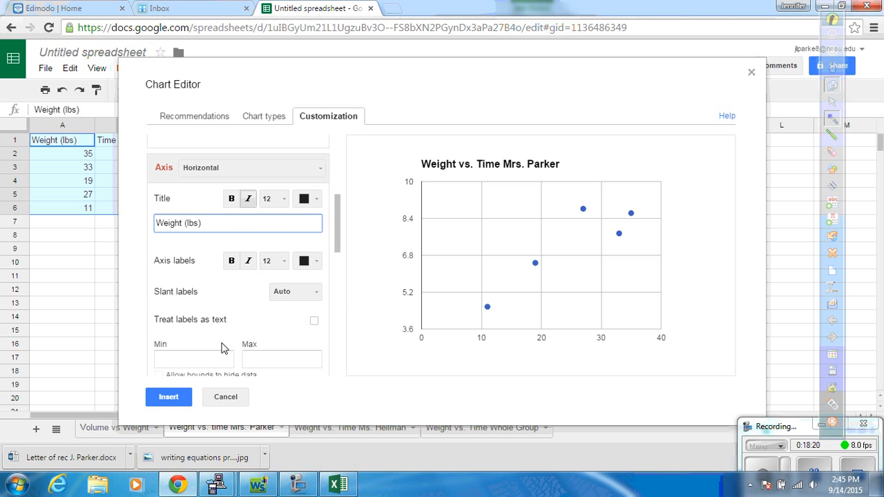
mouse_move(337, 226)
mouse_down()
mouse_move(339, 286)
mouse_move(343, 217)
mouse_up()
click(321, 227)
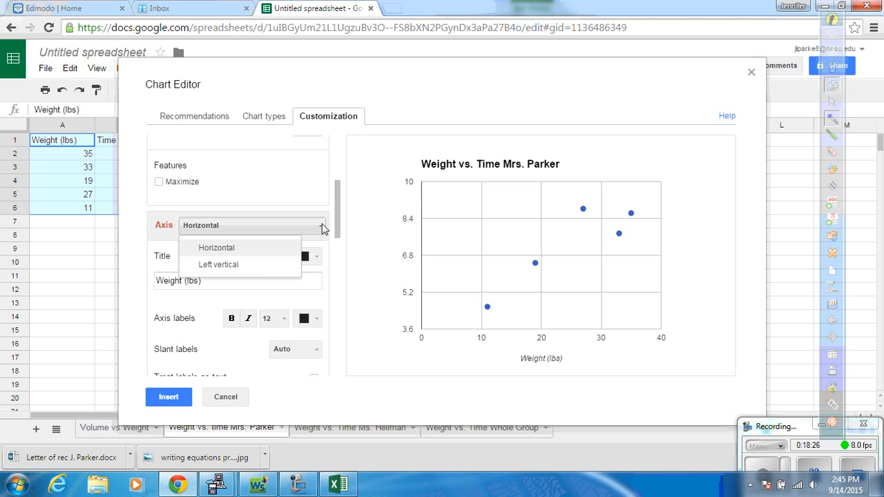
click(278, 268)
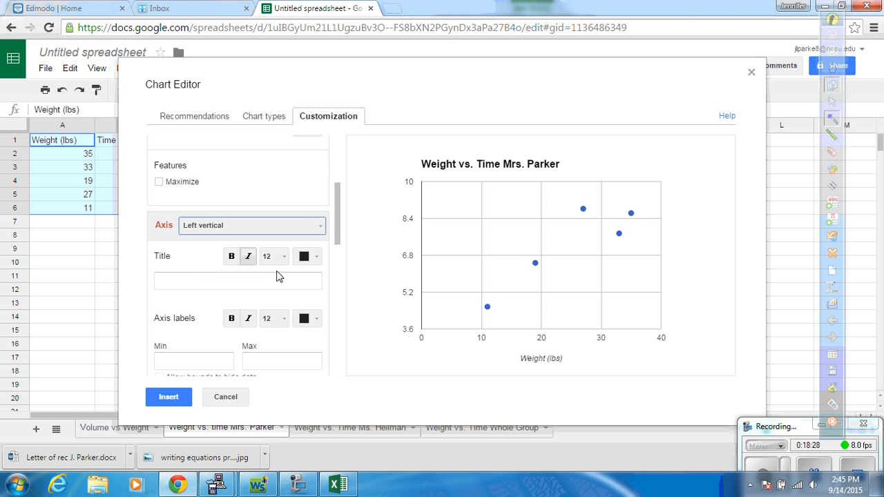
click(212, 282)
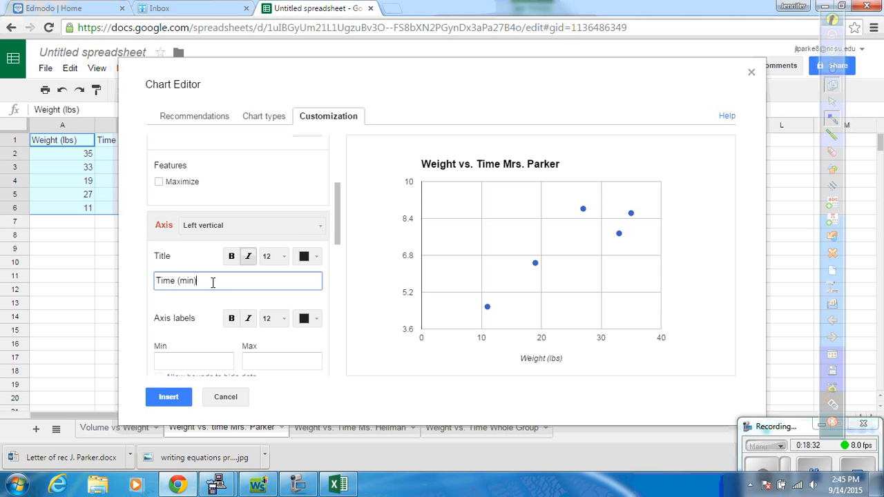
click(319, 227)
click(293, 248)
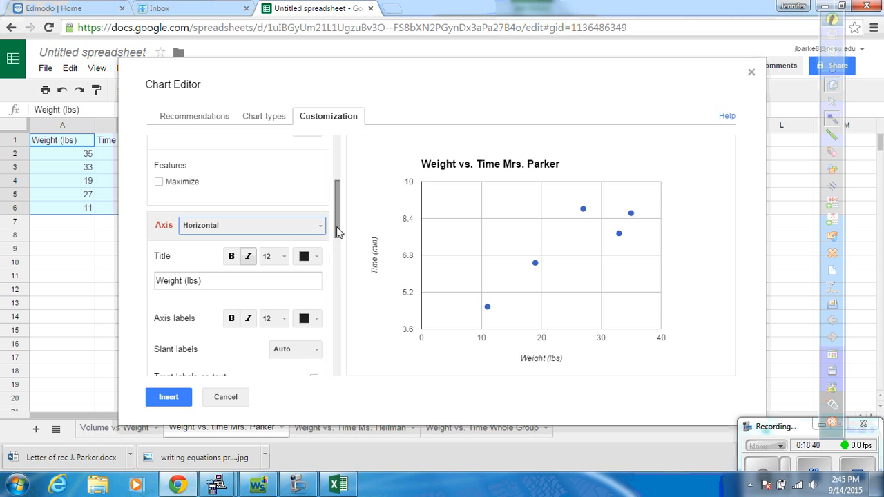
Step: Set the minor gridlines of the chart's horizontal axis to 5
drag(339, 230, 337, 290)
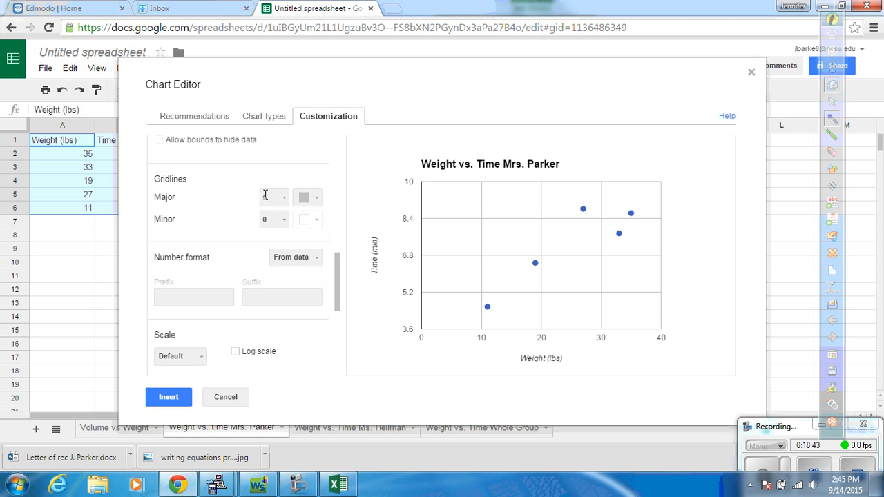
click(282, 223)
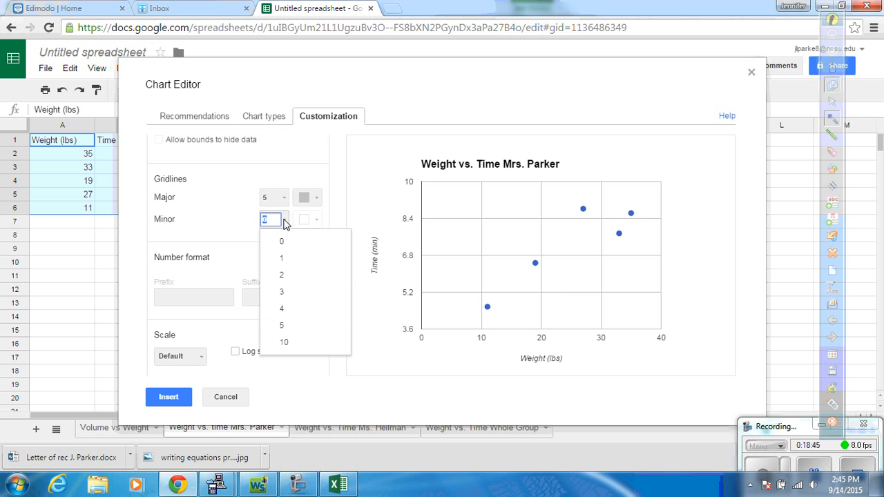
click(287, 328)
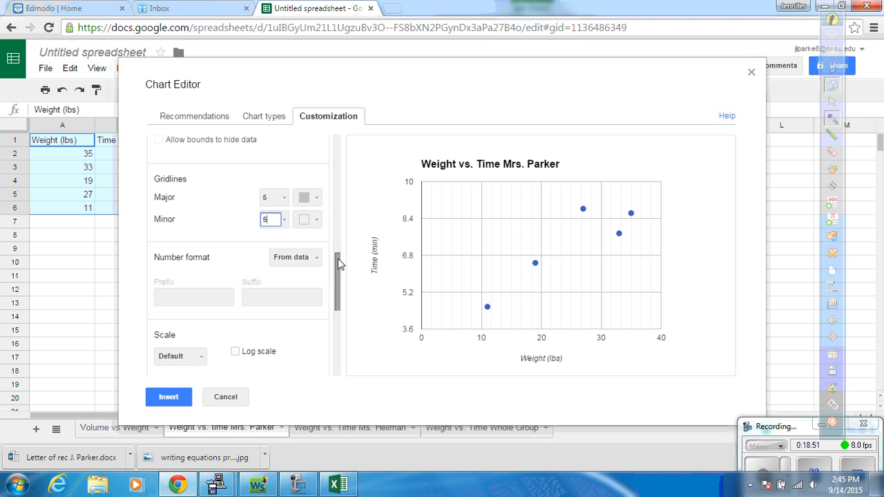
Step: Add a linear trendline to the Time (minutes) series of the scatter chart
scroll(339, 257, up, 3)
scroll(341, 257, down, 3)
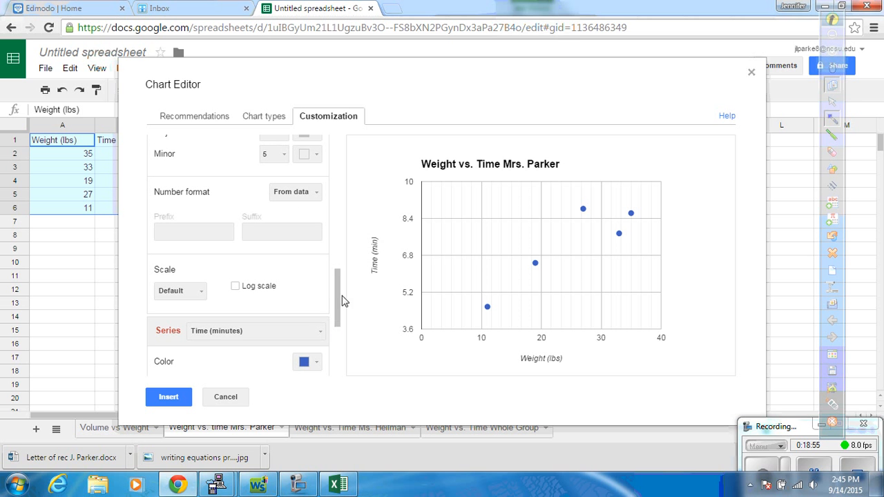
scroll(337, 329, down, 5)
scroll(337, 348, down, 1)
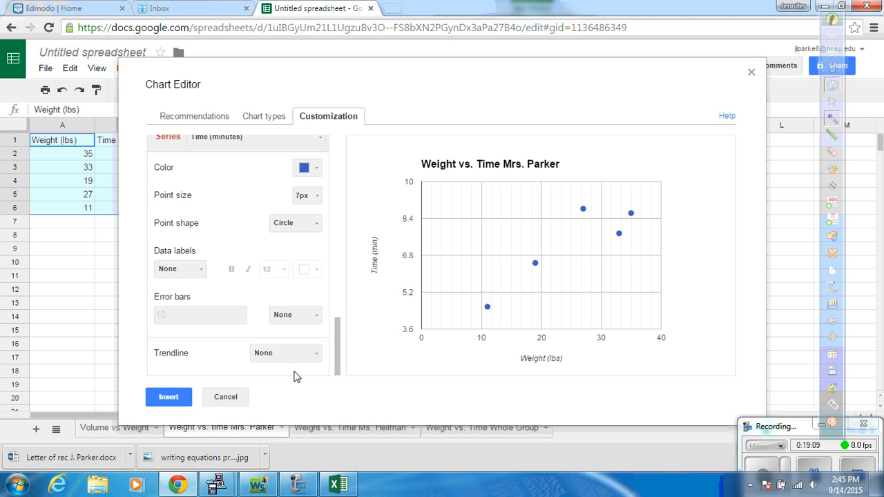
click(316, 357)
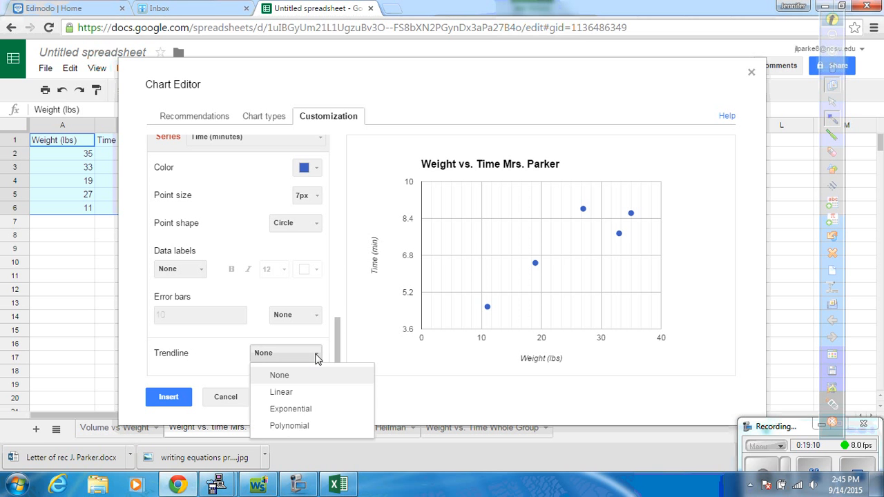
click(281, 392)
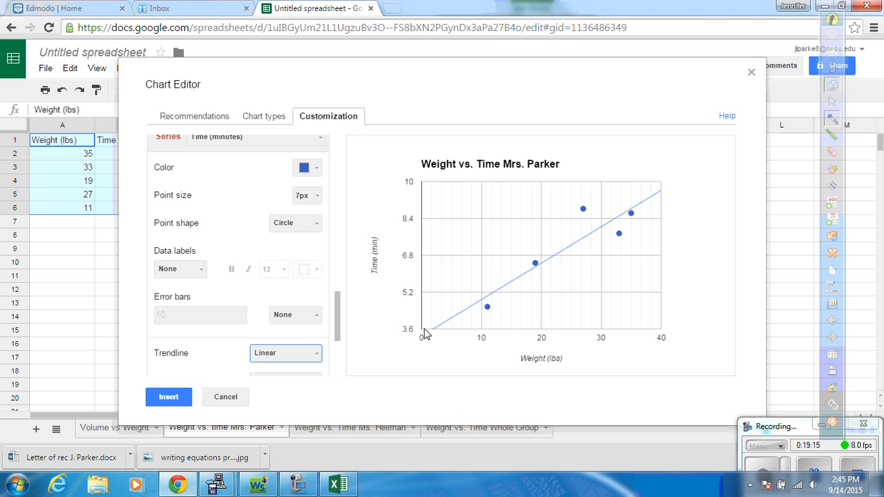
mouse_move(567, 254)
Step: Label the trendline with its equation and set the chart's legend position to Right
drag(337, 299, 338, 330)
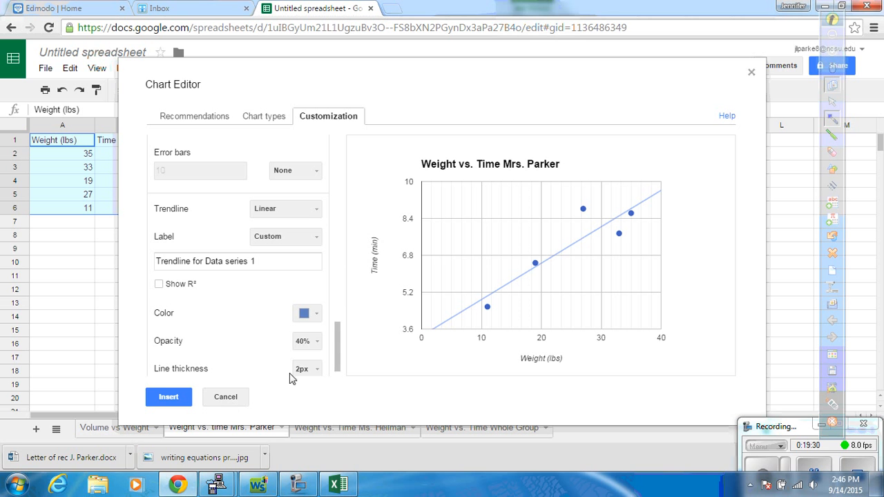
scroll(337, 344, down, 1)
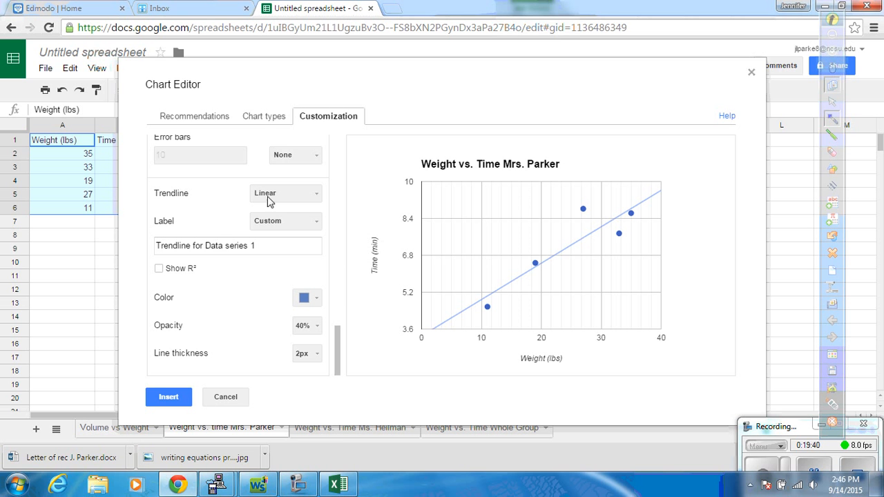
click(316, 225)
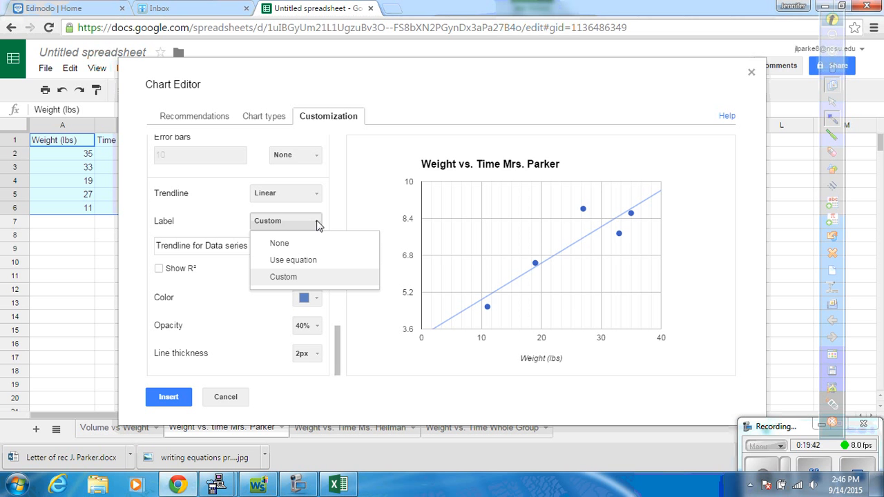
click(309, 260)
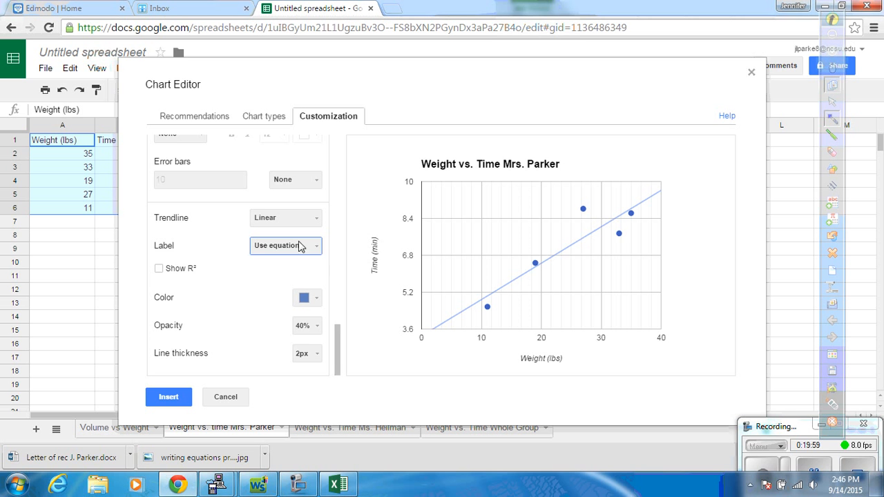
drag(334, 353, 346, 166)
click(203, 243)
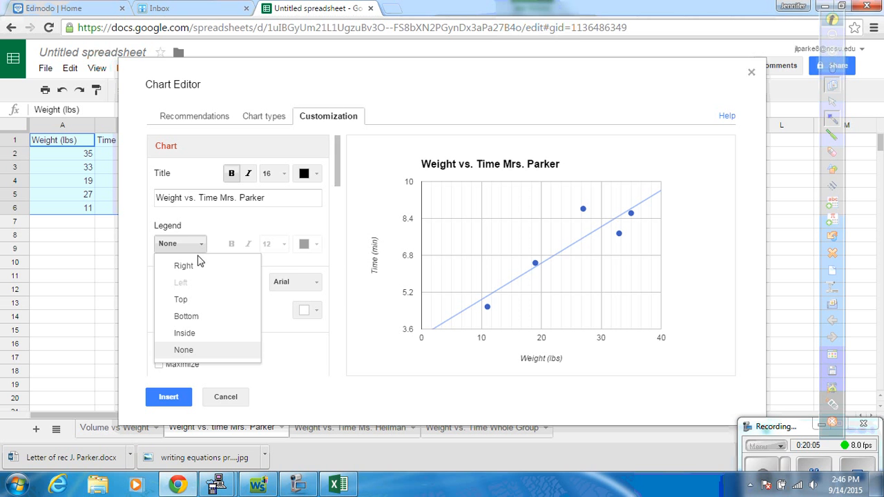
click(196, 266)
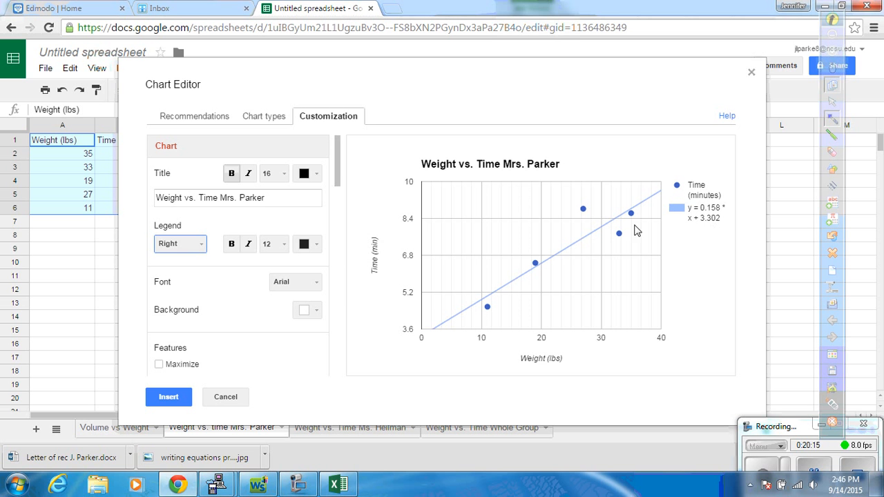
Step: Insert the weight versus time chart and move it beside the data, clear of columns A and B
mouse_move(616, 222)
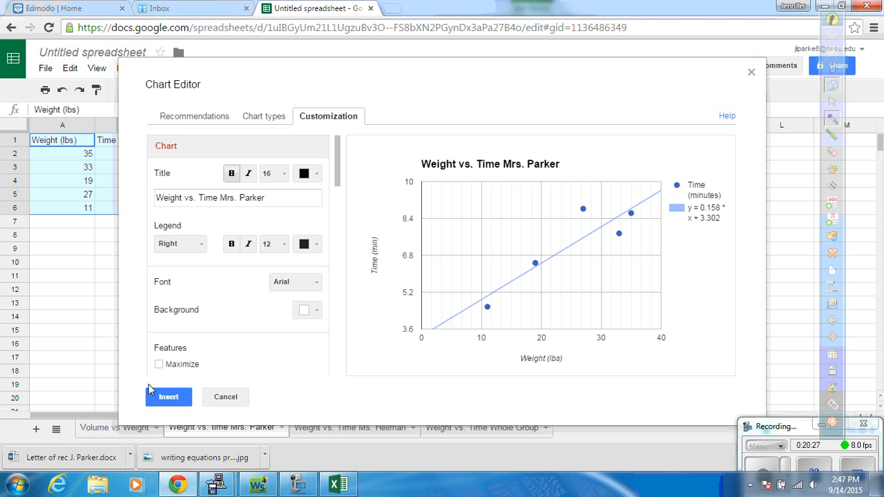
click(174, 402)
drag(271, 157, 444, 152)
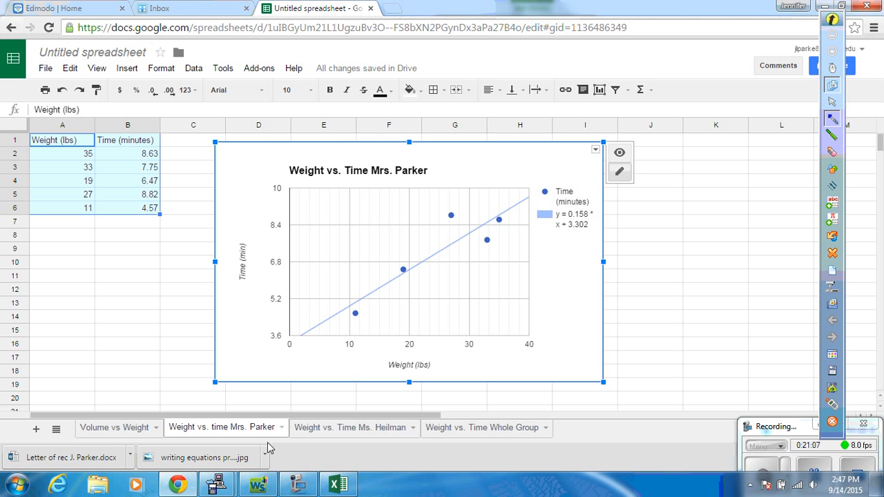
Step: On the Volume vs Weight sheet, start a scatter chart from the volume and weight data in A1:B4
click(348, 432)
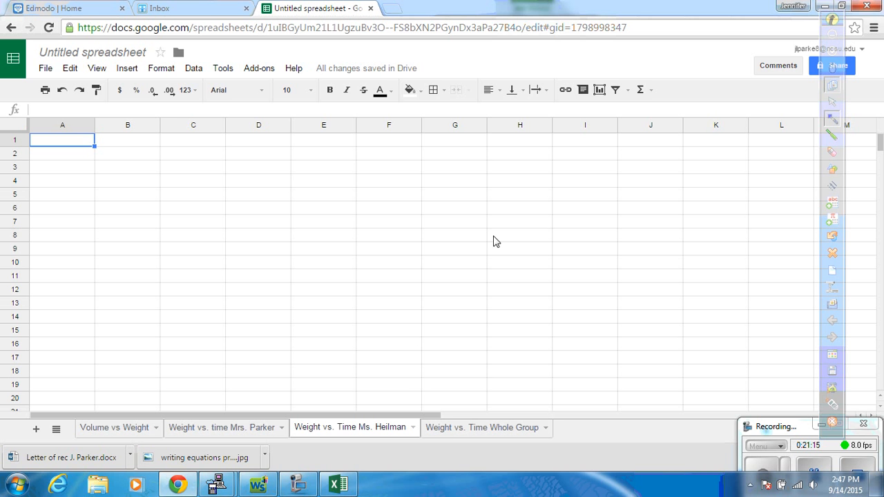
click(457, 430)
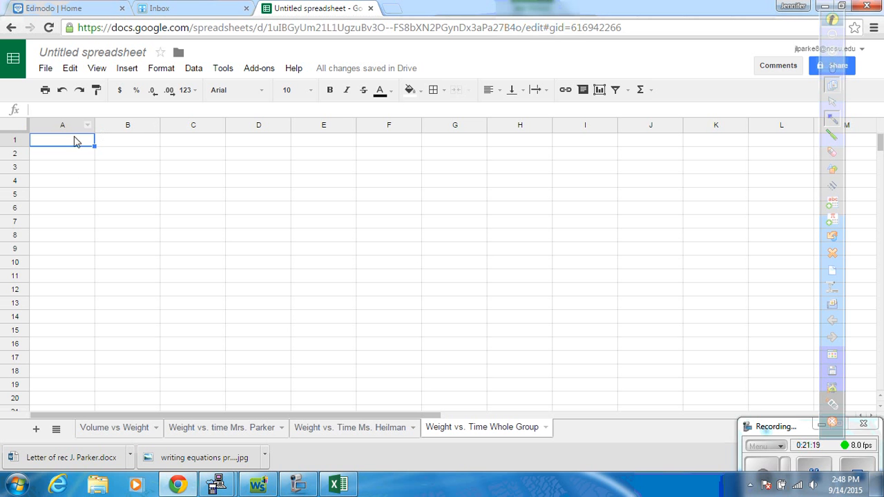
click(116, 432)
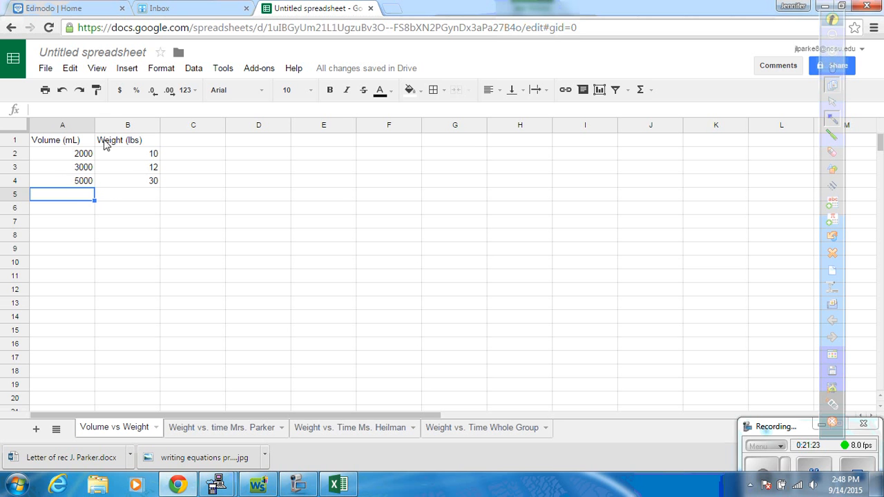
click(62, 143)
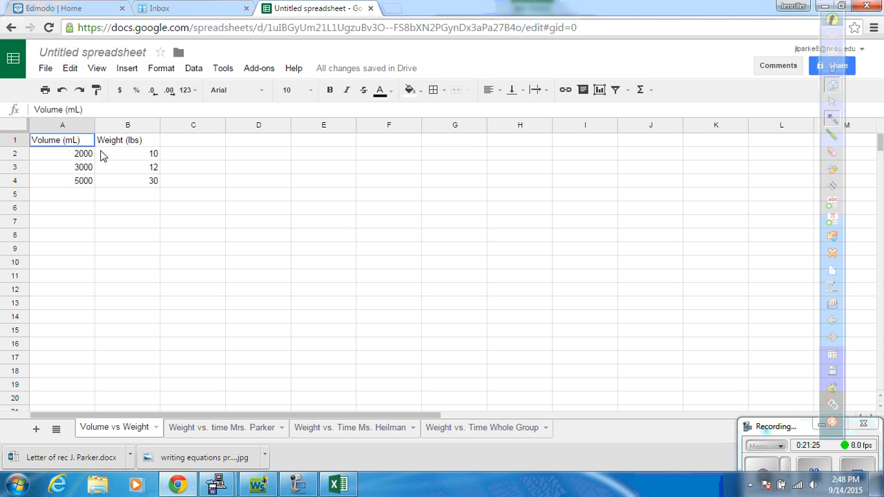
drag(101, 156, 132, 184)
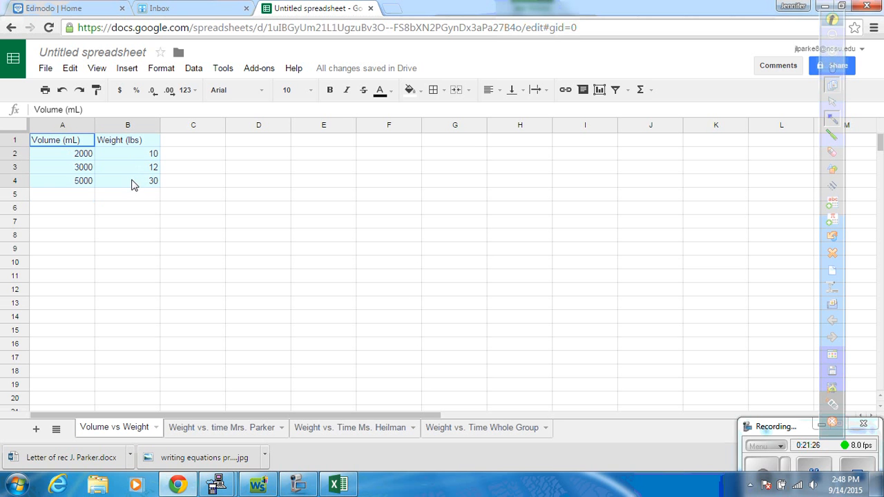
click(599, 90)
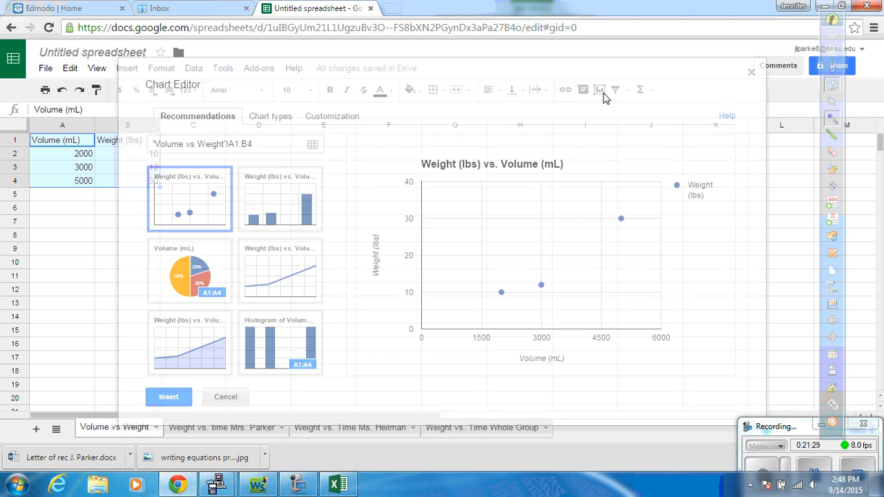
click(276, 118)
drag(340, 218, 333, 312)
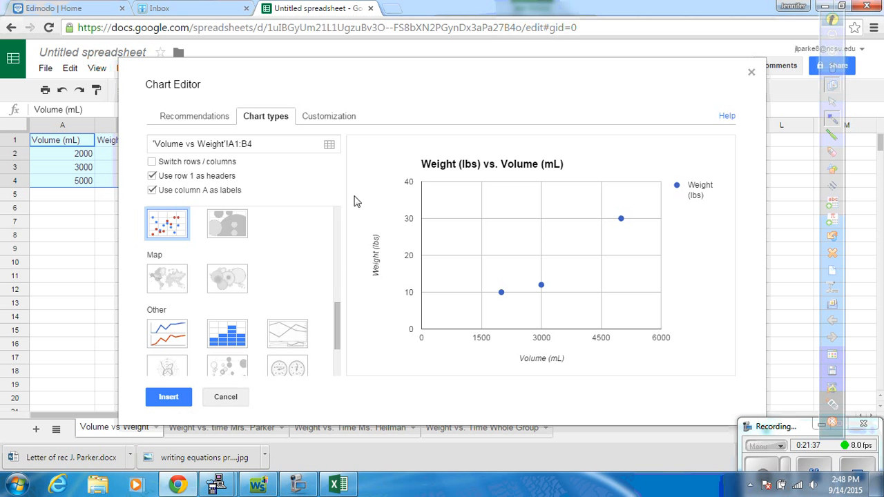
Step: Title the new scatter chart "Volume vs Weight"
click(334, 118)
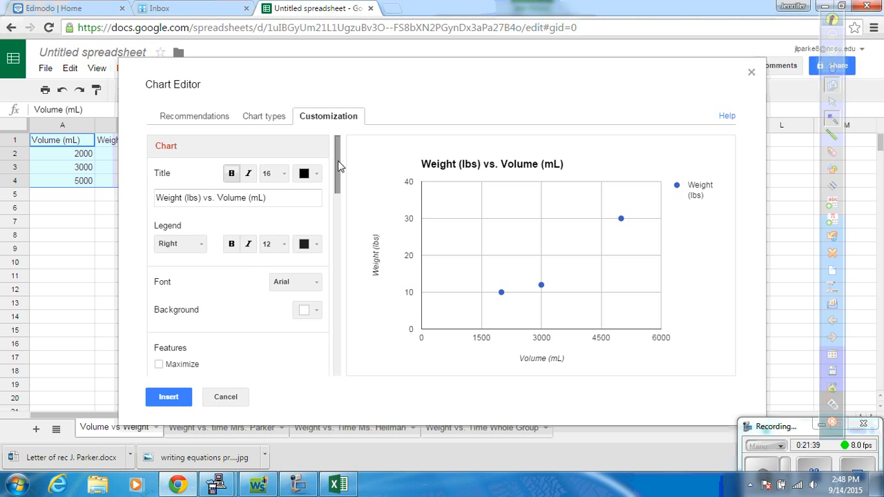
mouse_move(338, 168)
mouse_down()
mouse_move(338, 180)
mouse_move(336, 152)
mouse_up()
drag(280, 196, 149, 199)
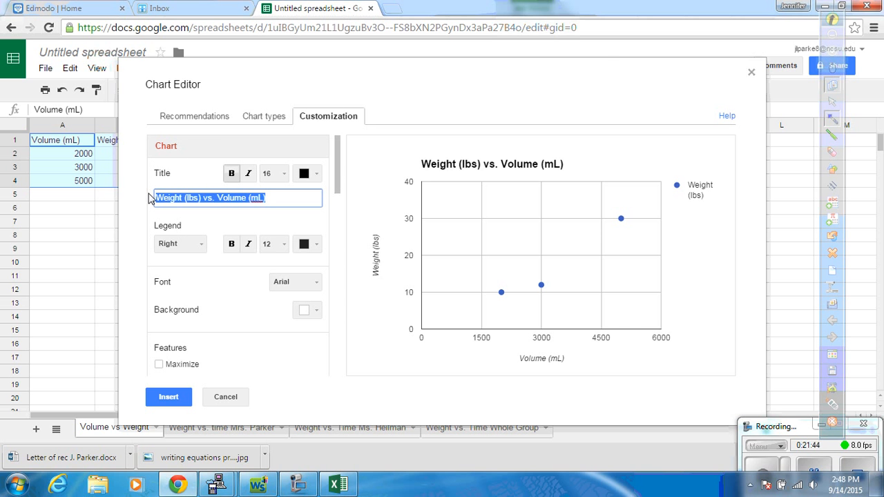
text(Volume vs Weight)
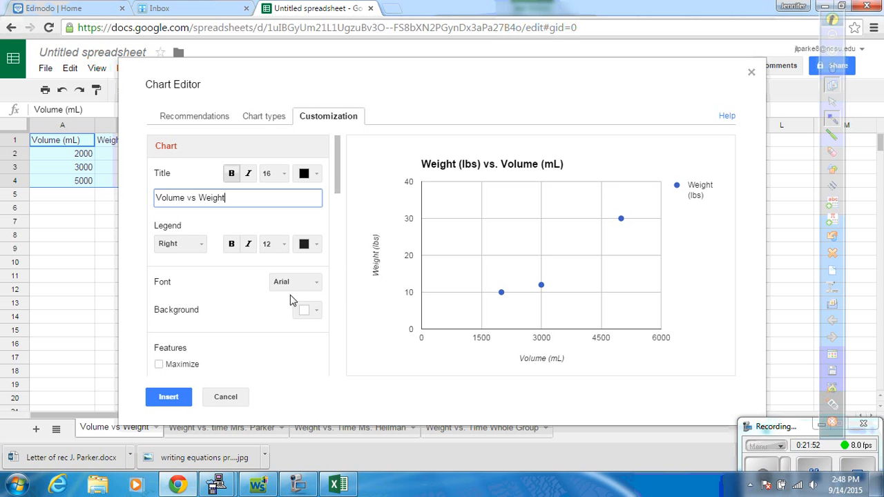
Step: Set the left vertical axis of the Volume vs Weight chart to 10 major and 5 minor gridlines
drag(338, 176, 330, 238)
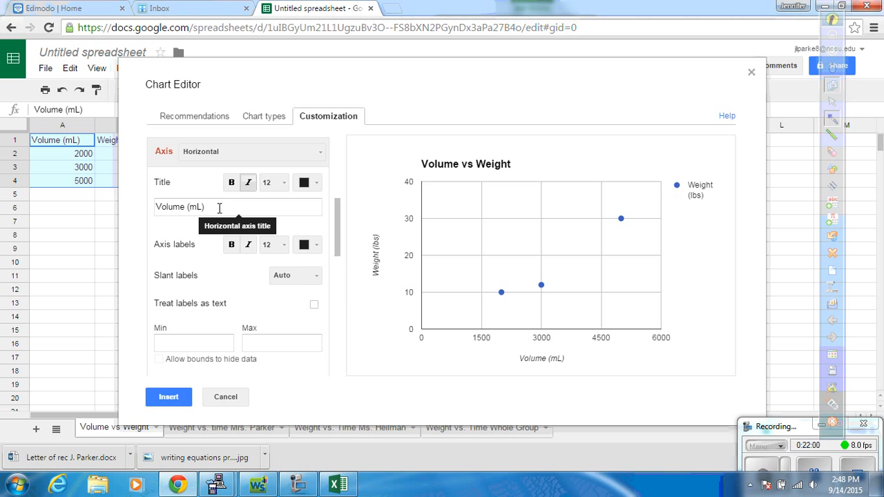
click(315, 154)
click(290, 190)
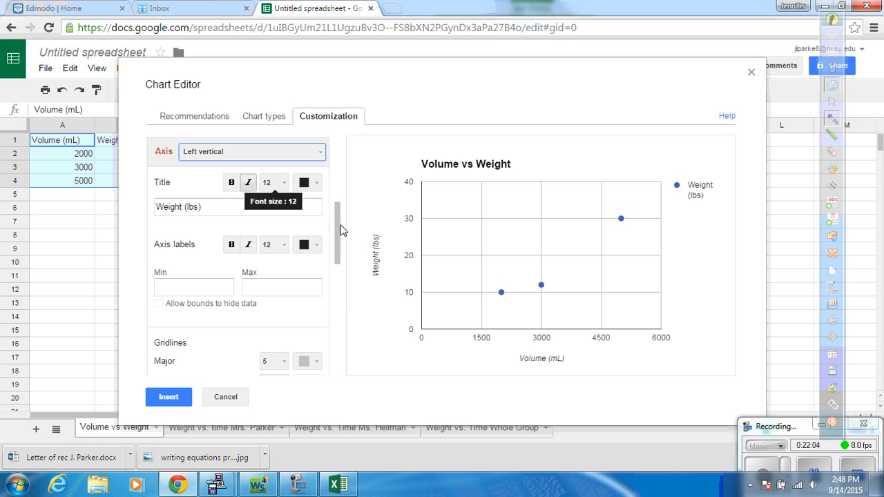
drag(339, 225, 339, 262)
click(287, 241)
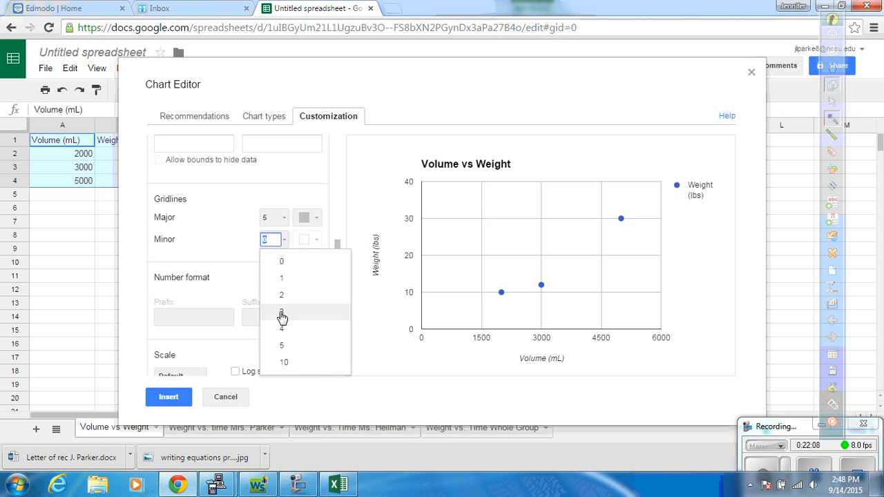
click(284, 345)
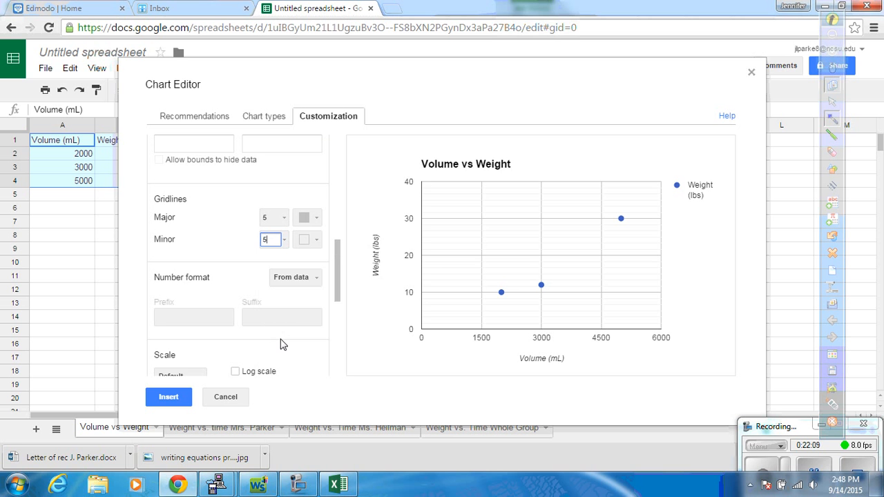
click(283, 218)
click(285, 392)
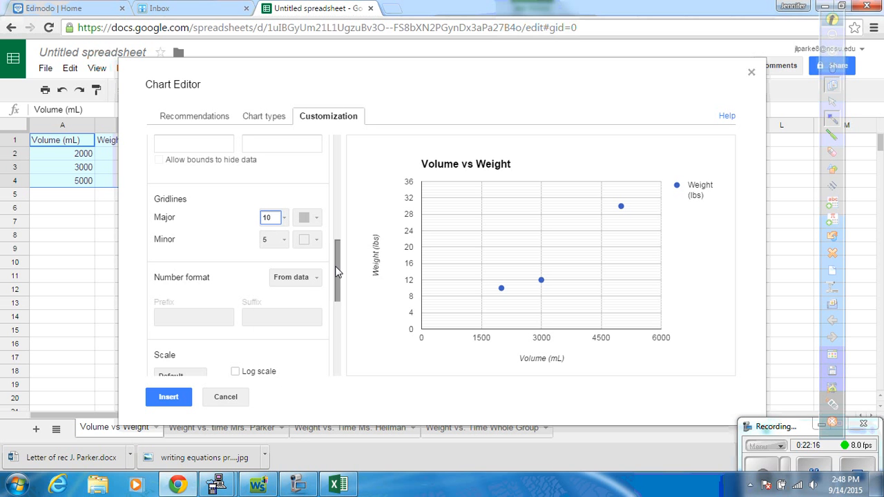
Step: Add a linear trendline to the Weight (lbs) series and label it with its equation
drag(335, 266, 337, 348)
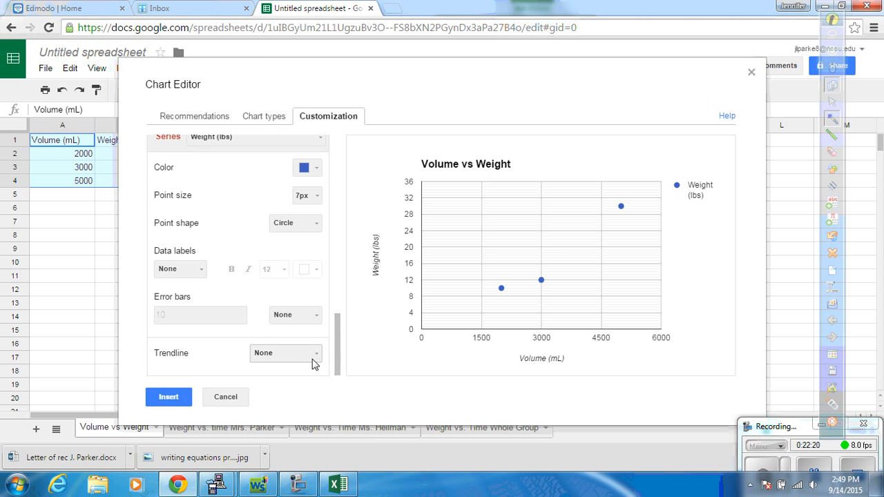
click(316, 354)
click(296, 392)
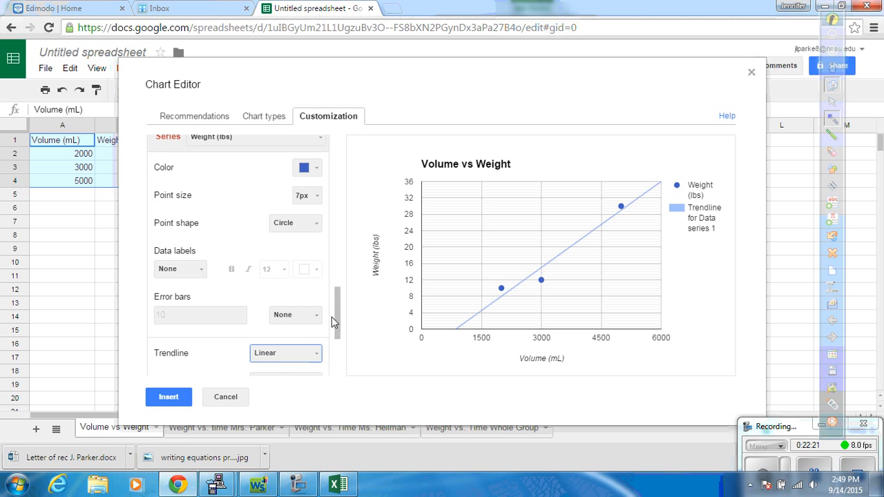
scroll(336, 323, down, 1)
scroll(334, 331, down, 2)
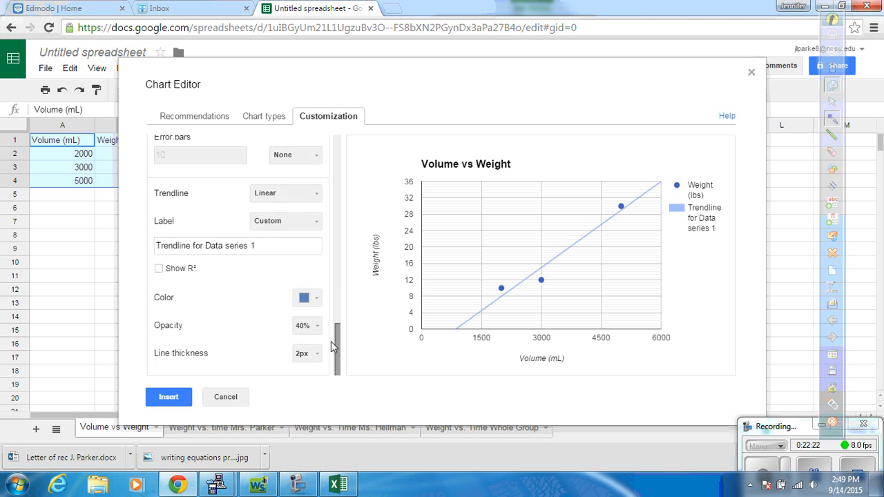
click(310, 221)
click(309, 259)
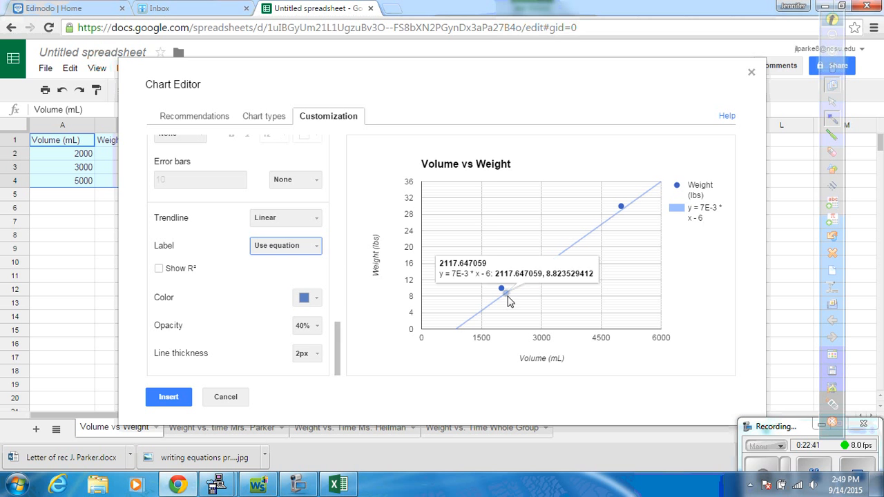
click(339, 342)
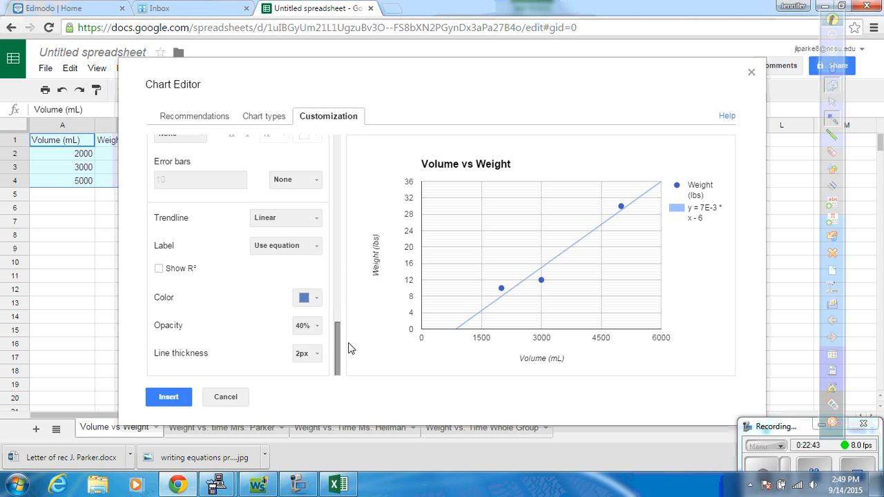
Step: Insert the Volume vs Weight chart, move it beside the data clear of columns A and B, and deselect it
click(168, 396)
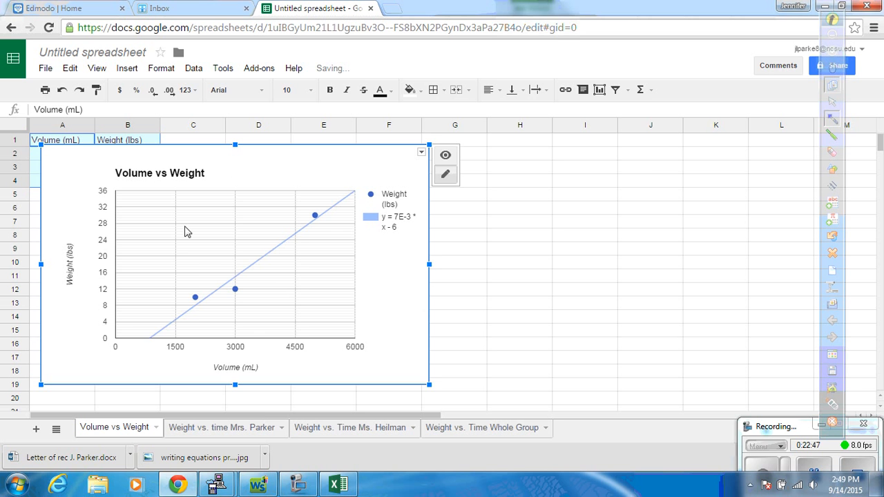
drag(232, 169, 412, 164)
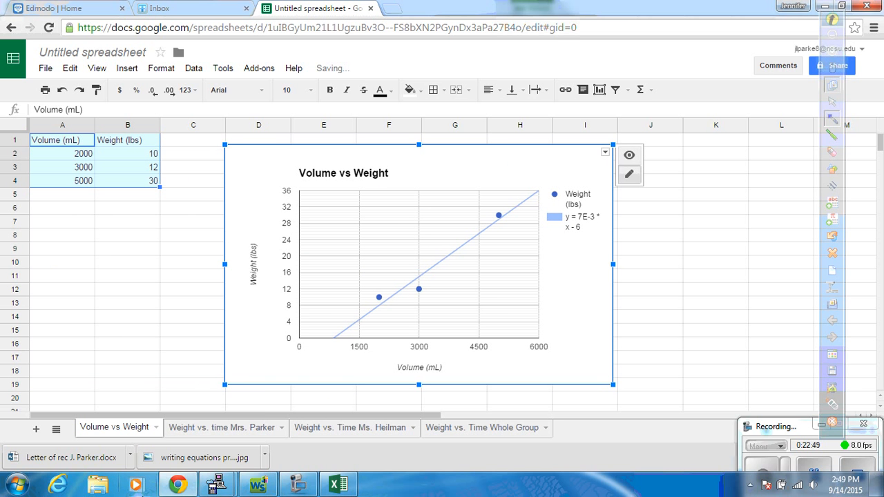
click(152, 307)
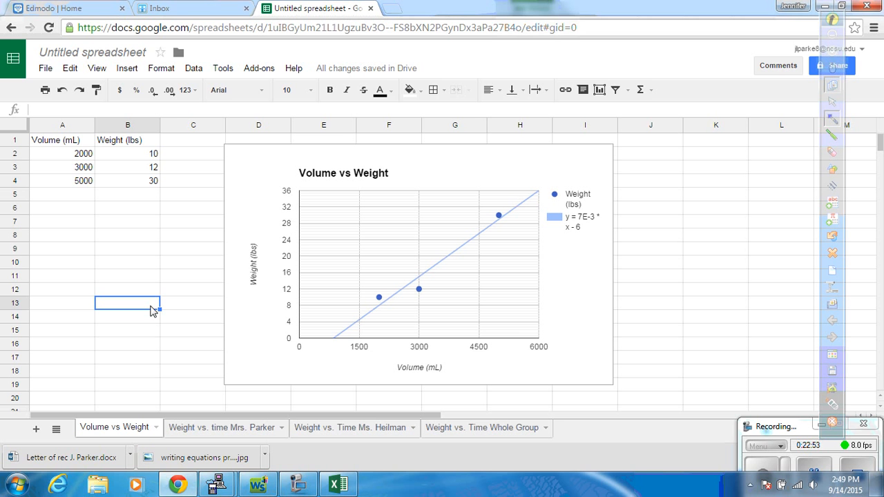